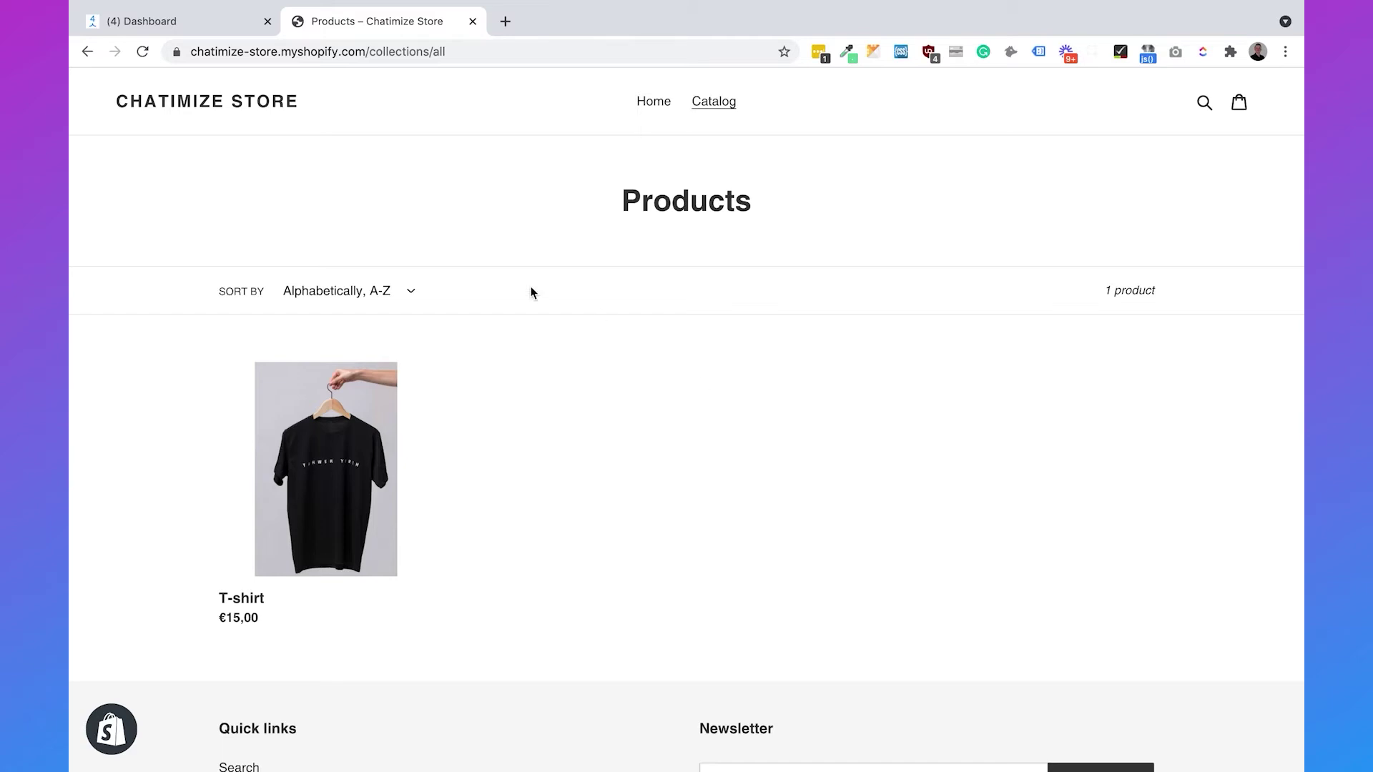
- Switch to ManyChat and open the Shopify integration in the account's integration settings
click(188, 24)
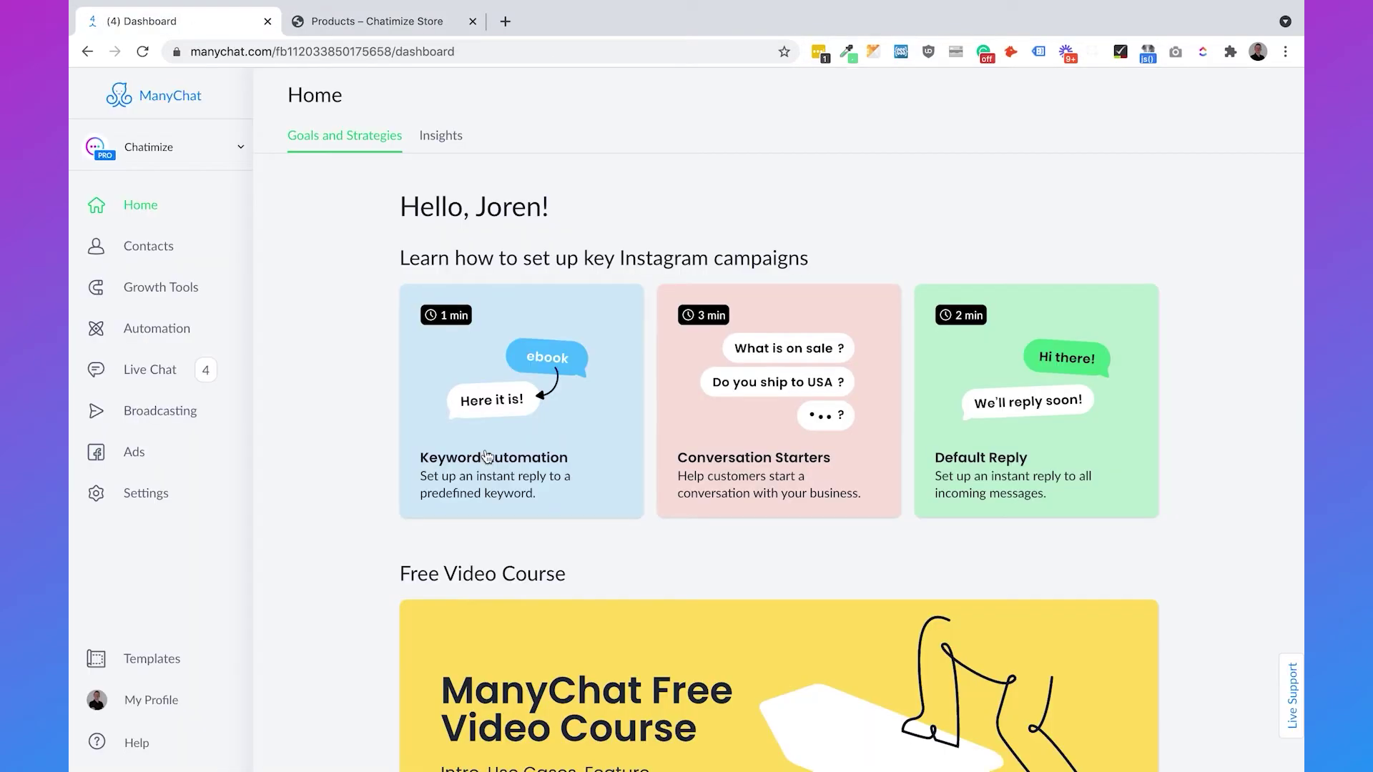
click(160, 500)
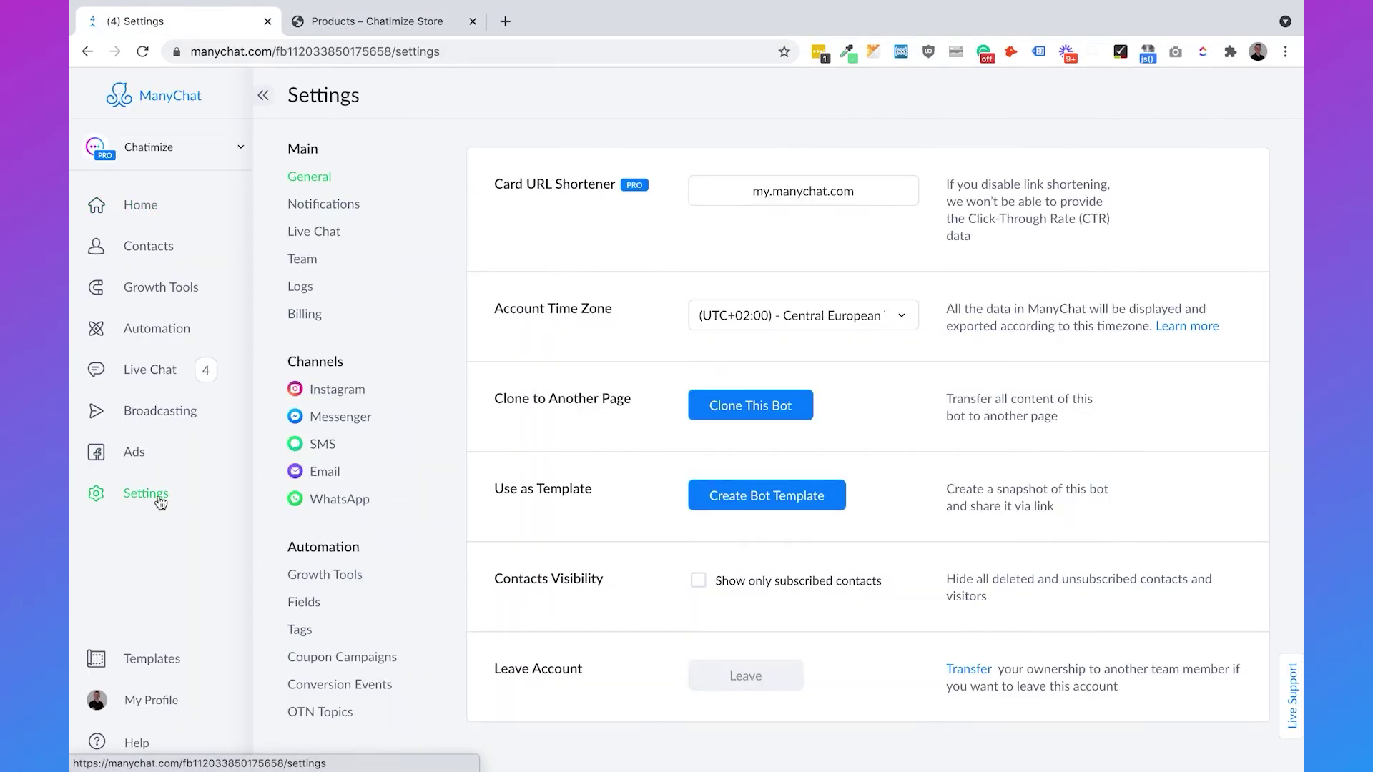
scroll(393, 508, down, 3)
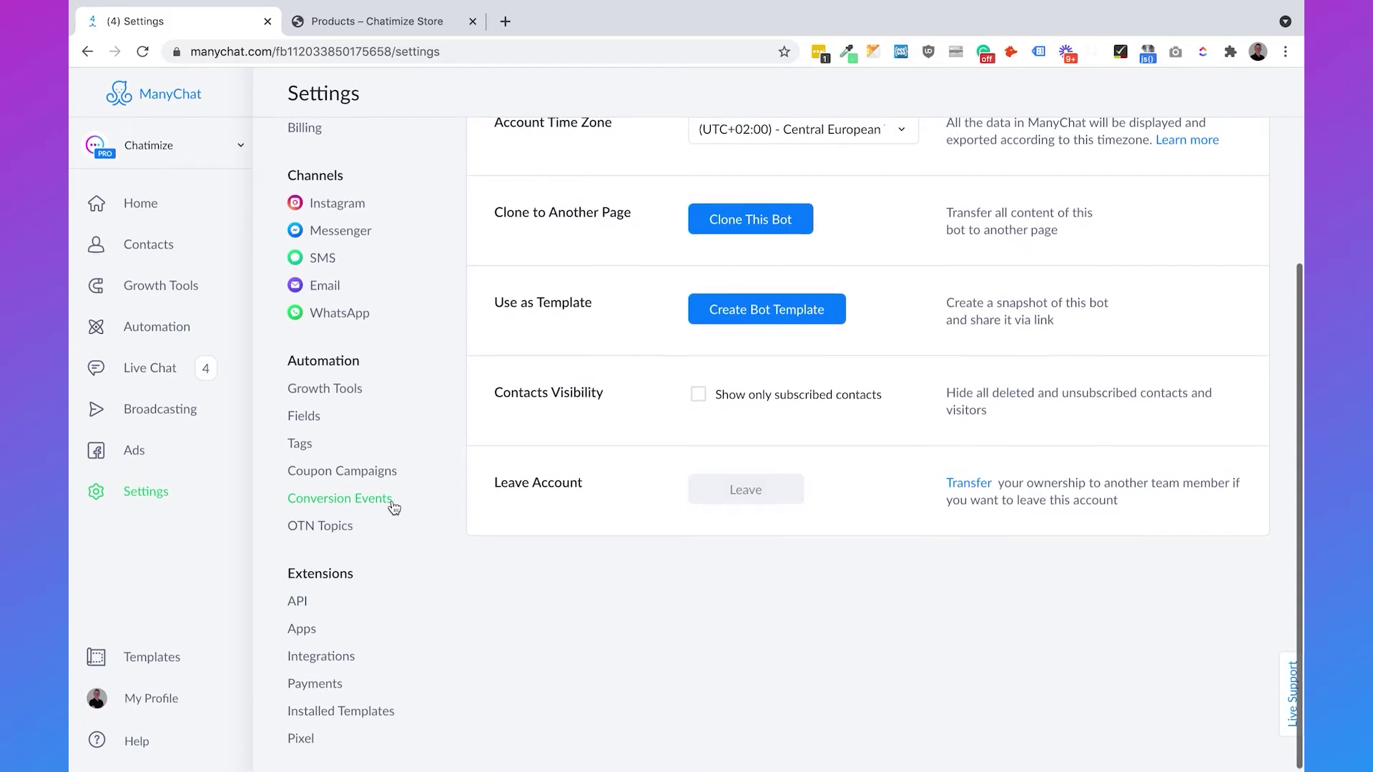
click(322, 658)
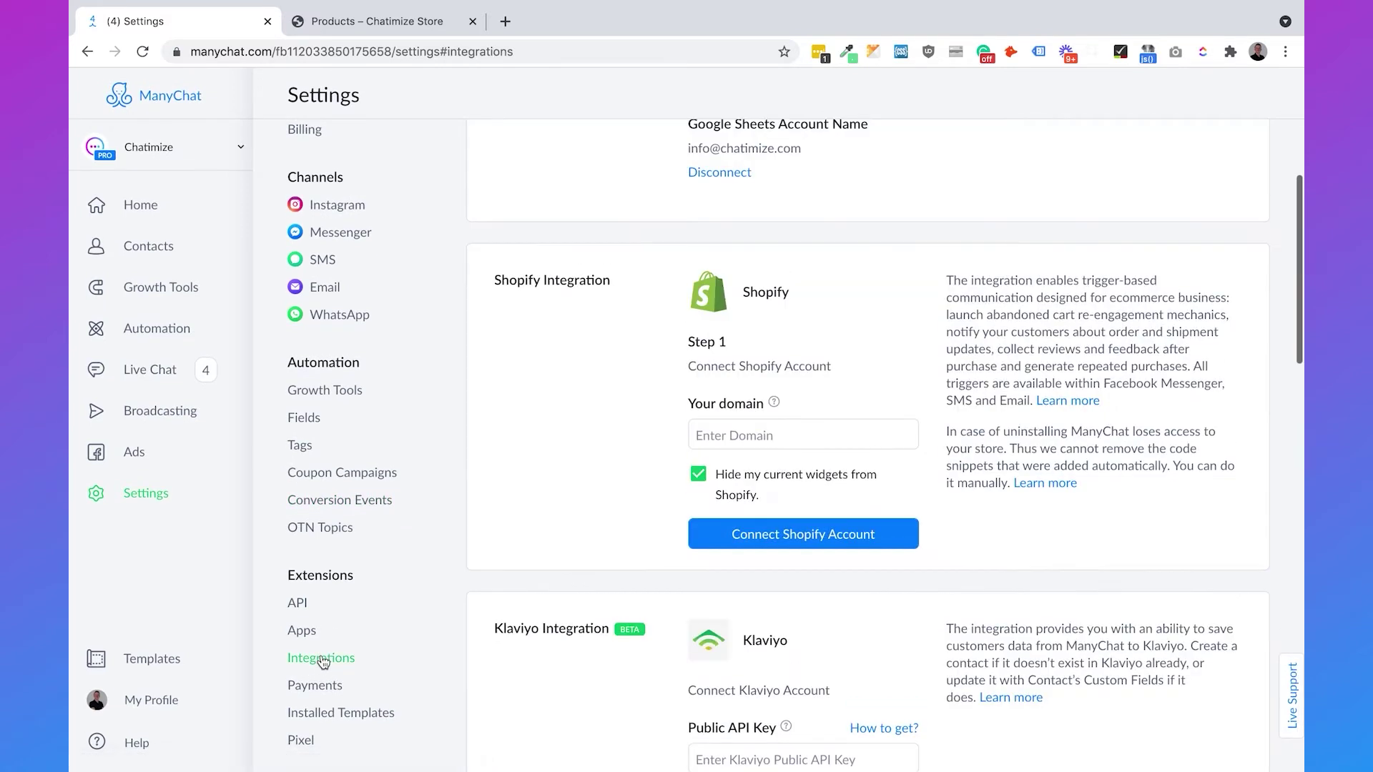
scroll(594, 353, up, 4)
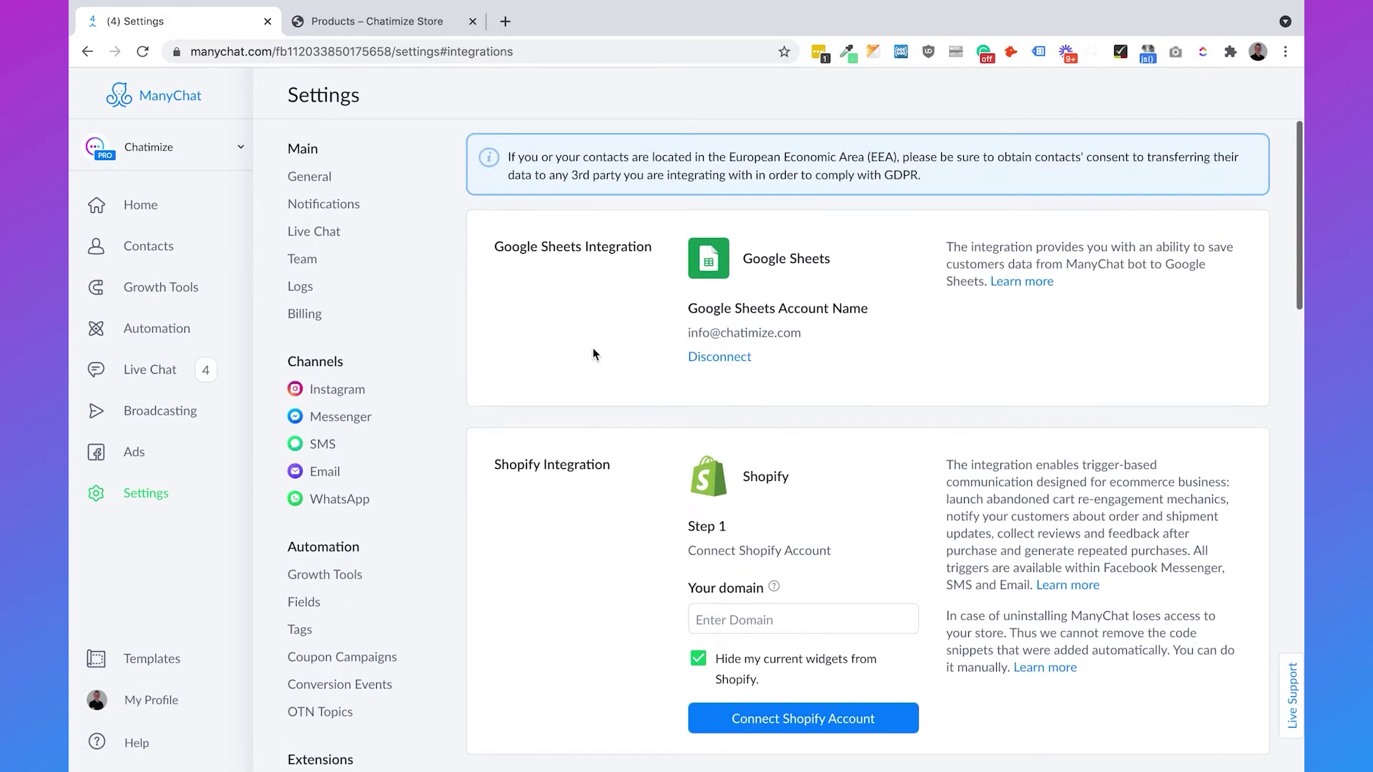
scroll(594, 354, down, 3)
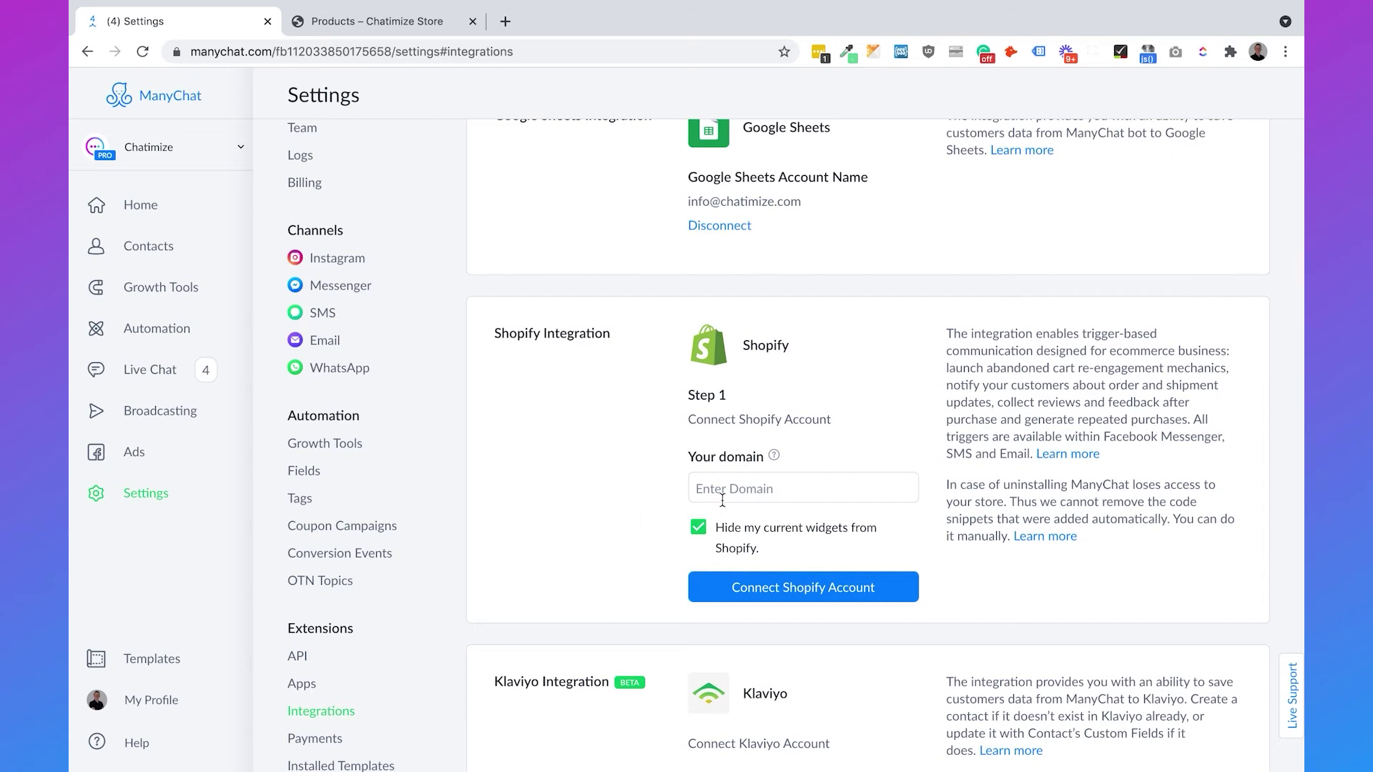
- Copy the domain chatimize-store.myshopify.com from the Shopify storefront's address
click(369, 21)
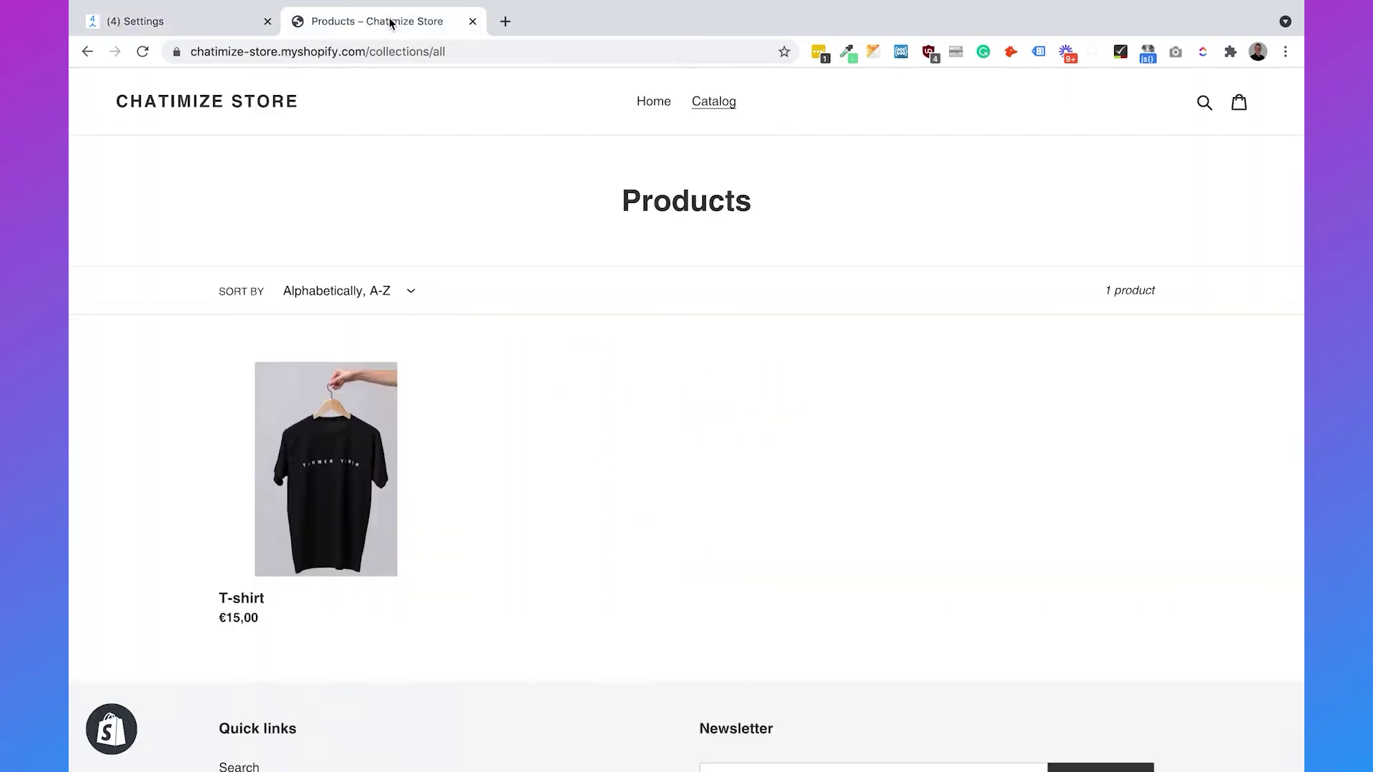
drag(363, 57, 95, 58)
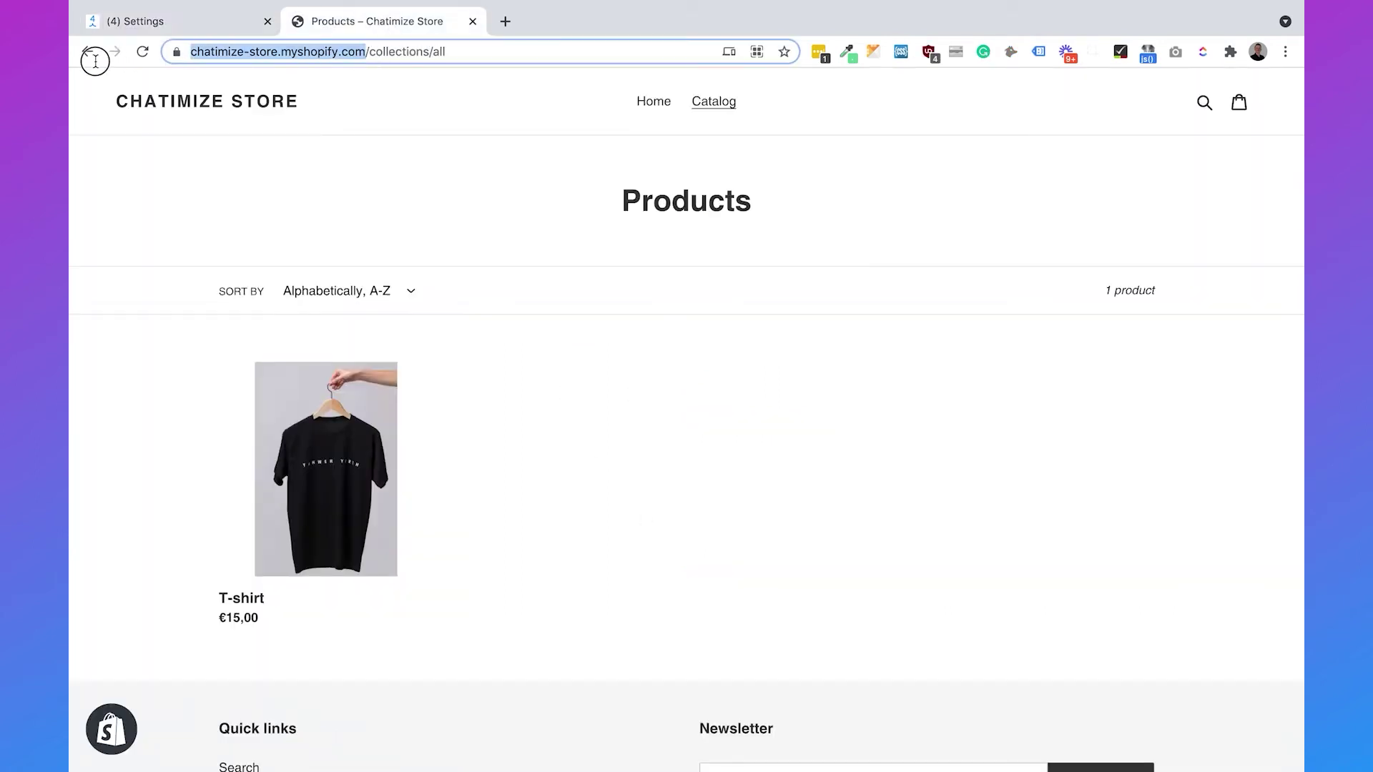
click(244, 55)
drag(230, 54, 405, 55)
key(super+c)
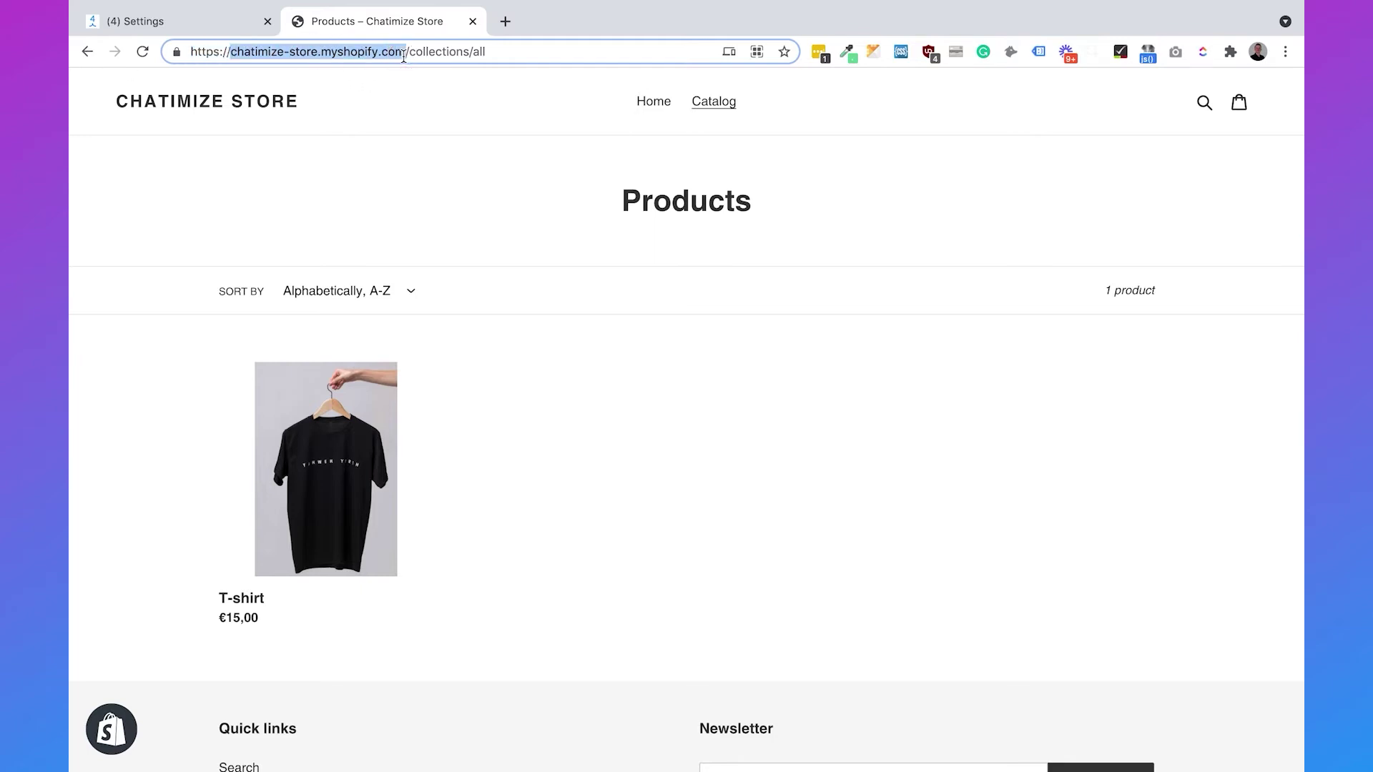
- Enter the copied store domain in ManyChat's Shopify integration and start connecting the Shopify account
click(203, 25)
click(736, 487)
key(super+v)
click(615, 479)
click(799, 589)
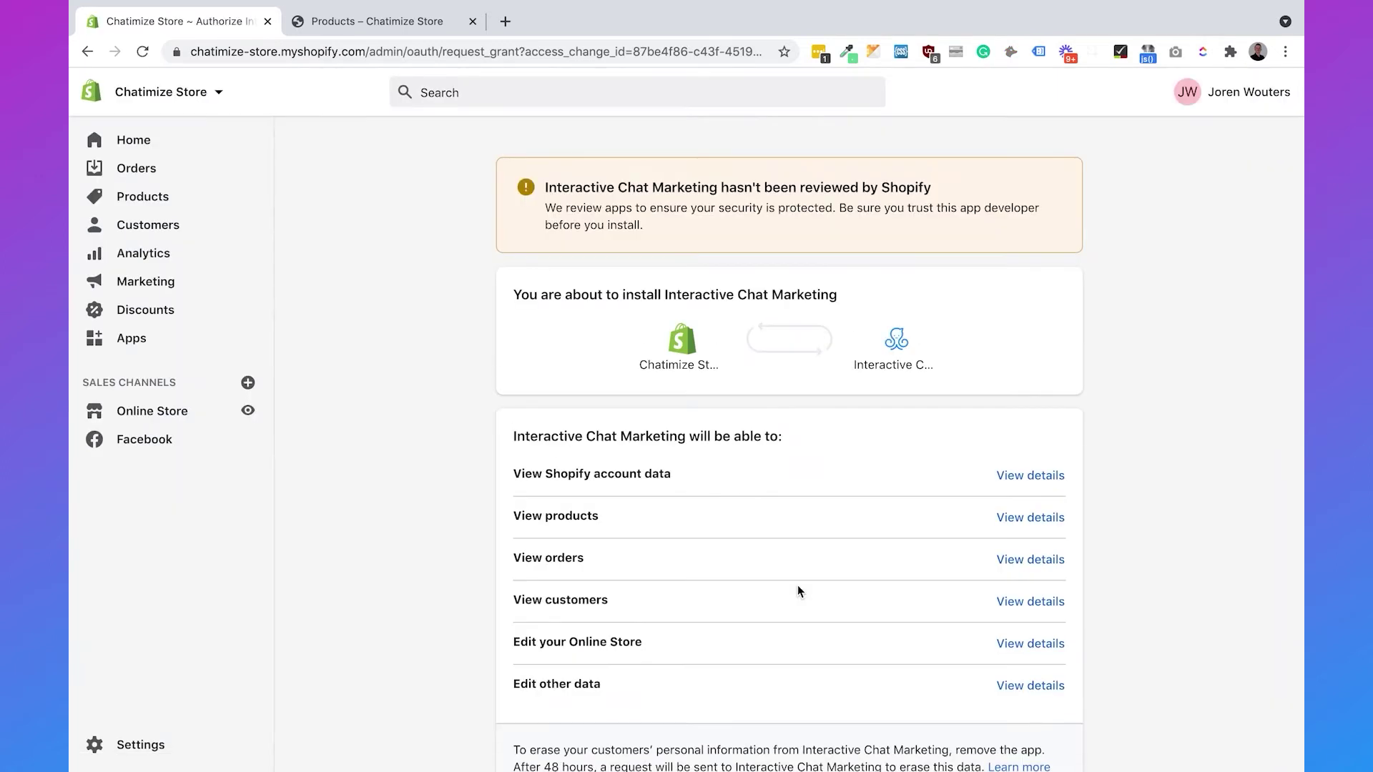
- Install the unlisted Interactive Chat Marketing app on the store and get the abandoned cart templates
scroll(799, 591, down, 3)
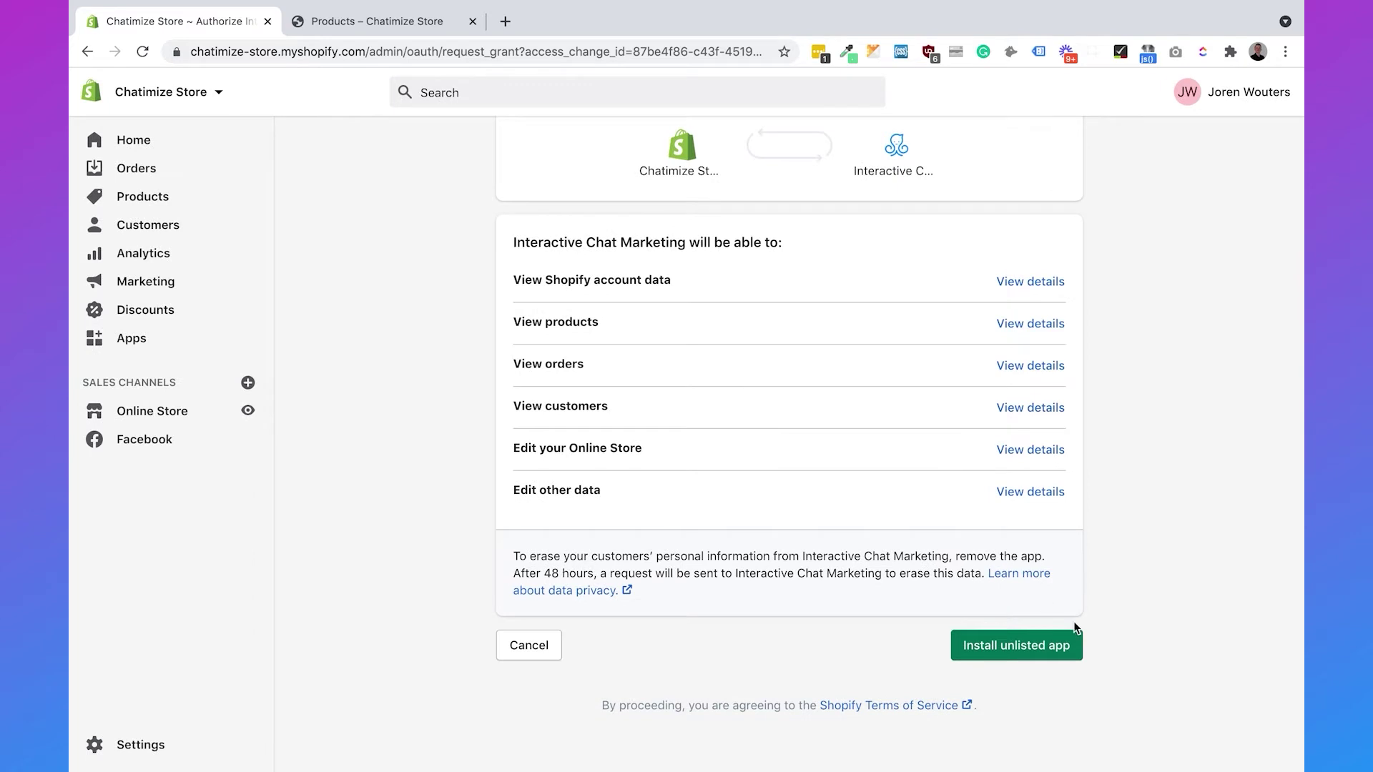
click(1034, 664)
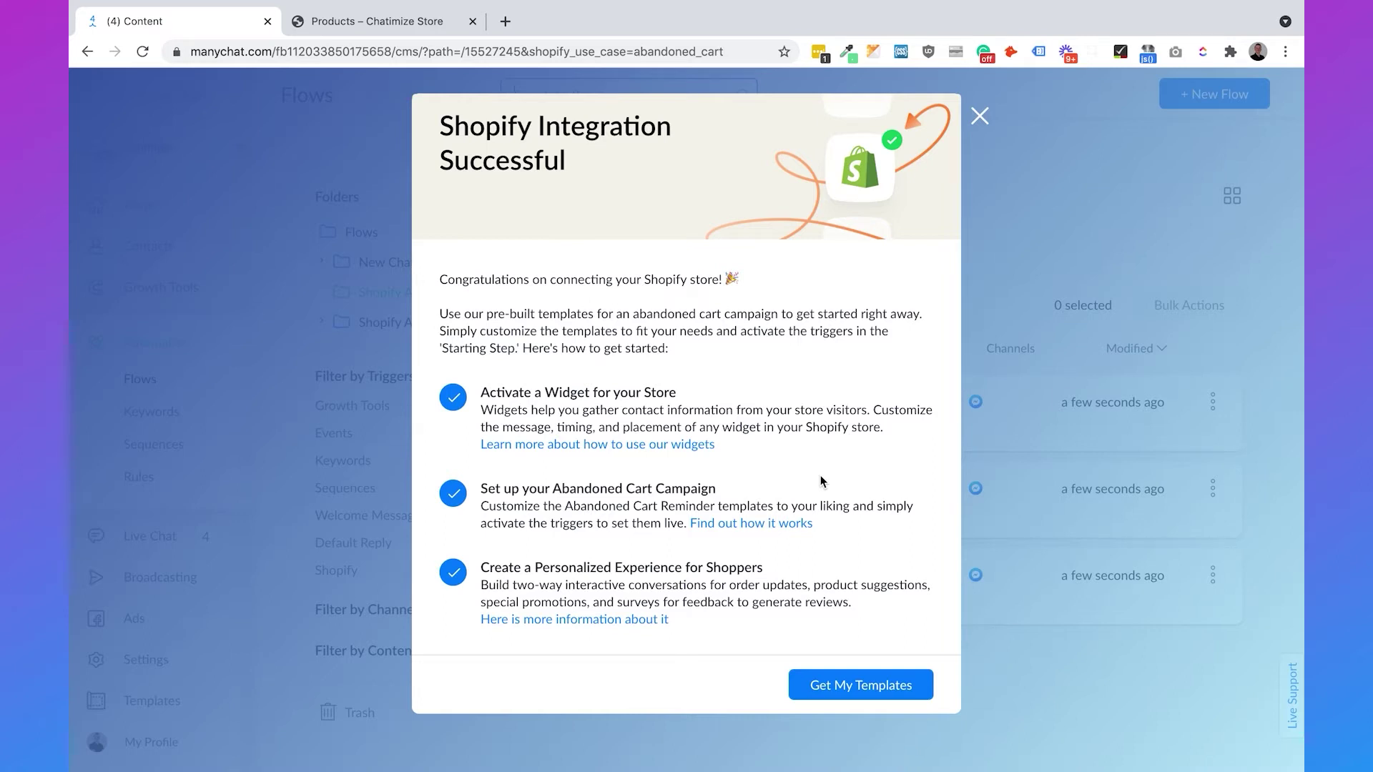
click(856, 684)
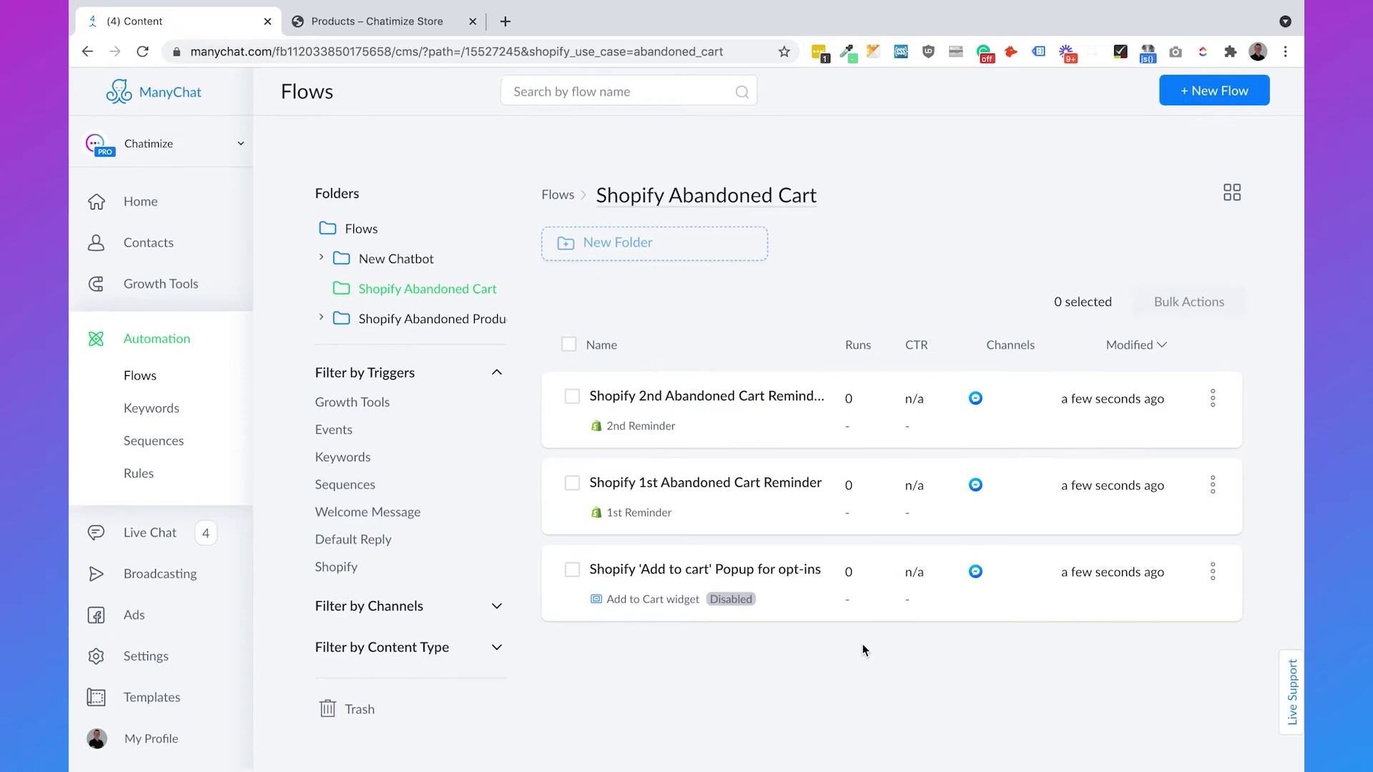
- Open the flow Shopify 'Add to cart' Popup for opt-ins for editing
click(829, 585)
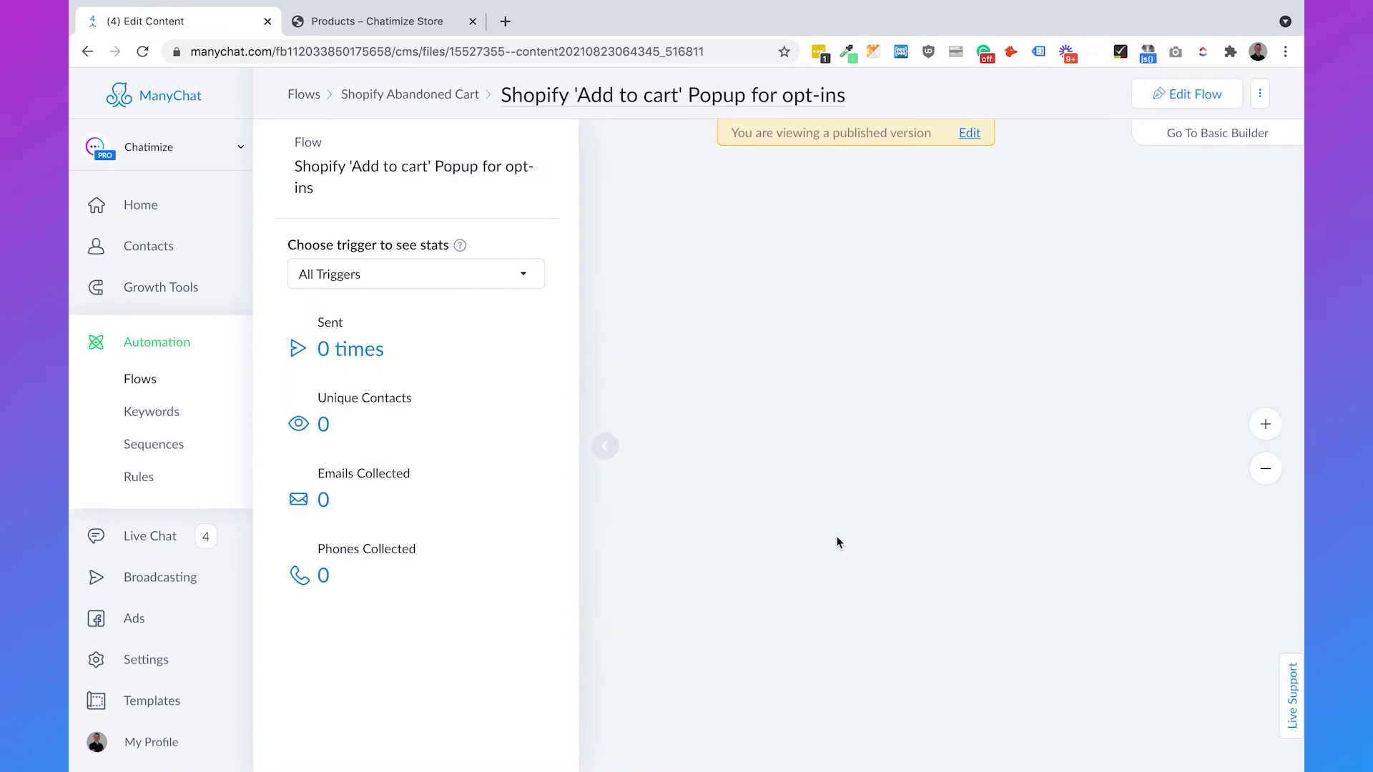
click(1176, 105)
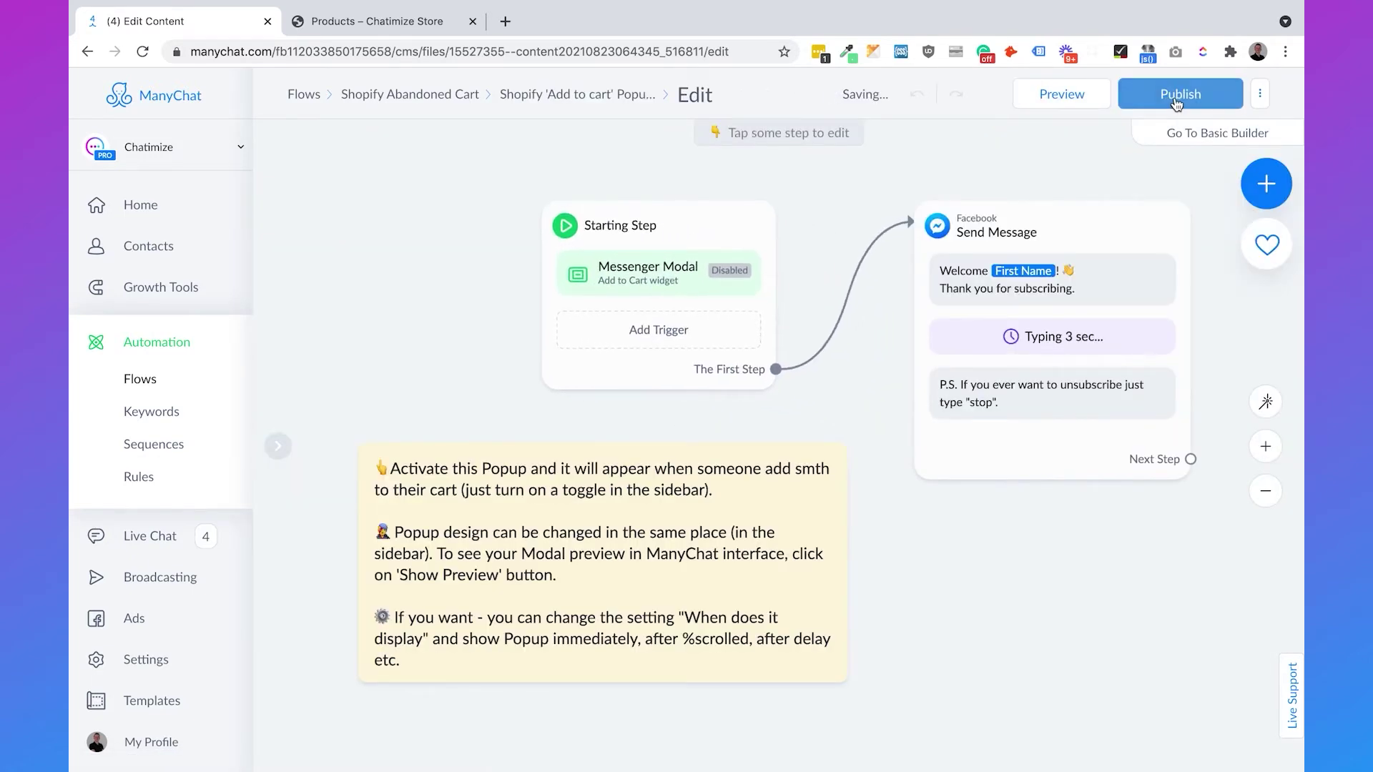
drag(1000, 609, 833, 647)
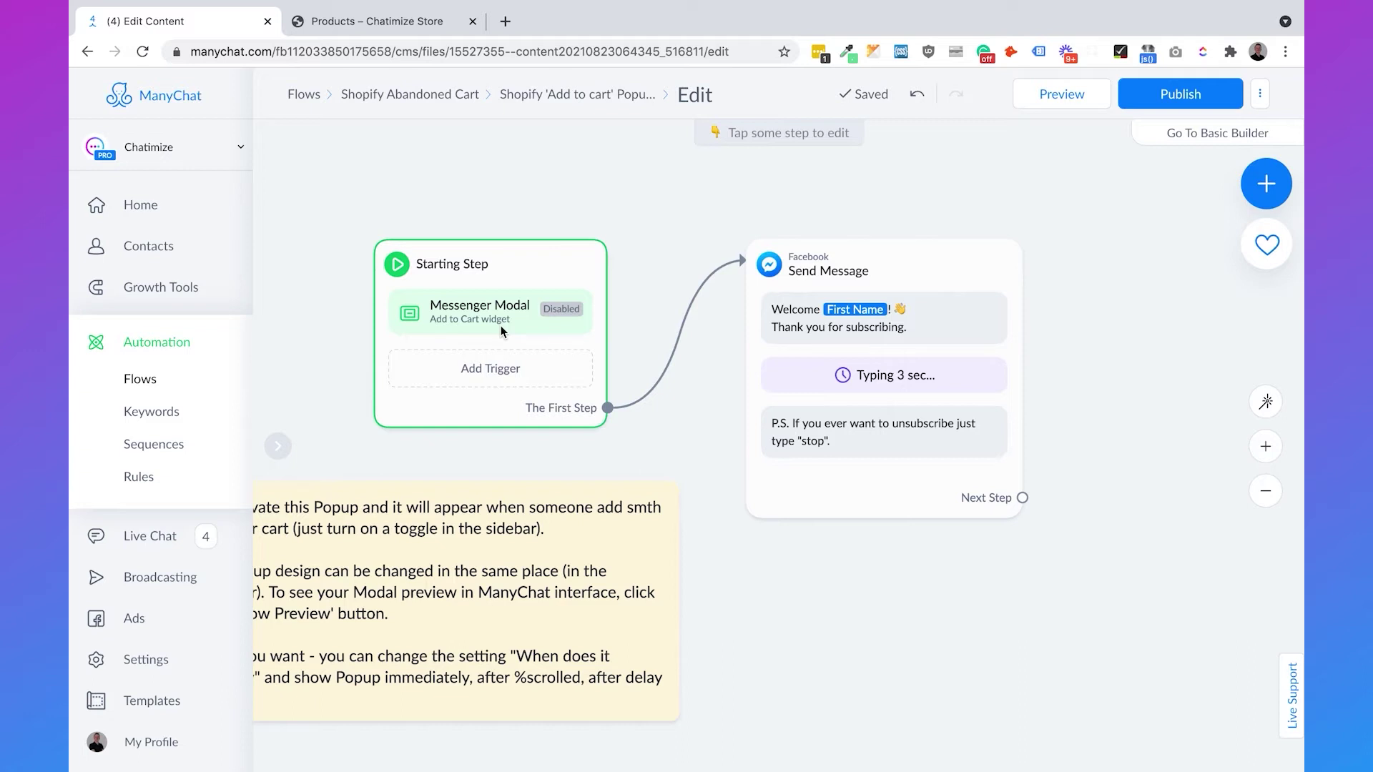
- Open the Messenger Modal trigger's Add to Cart widget settings from the Starting Step and show the popup preview
click(930, 377)
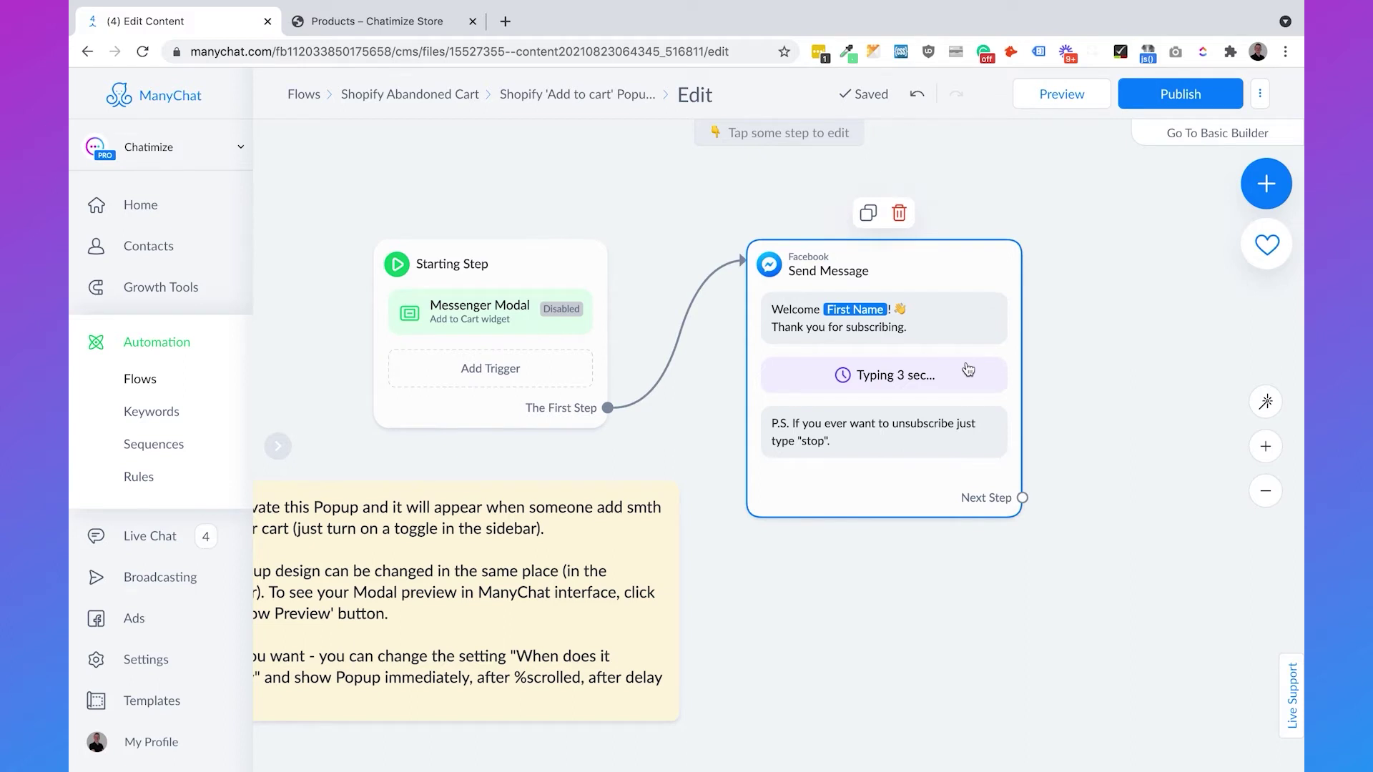
click(603, 401)
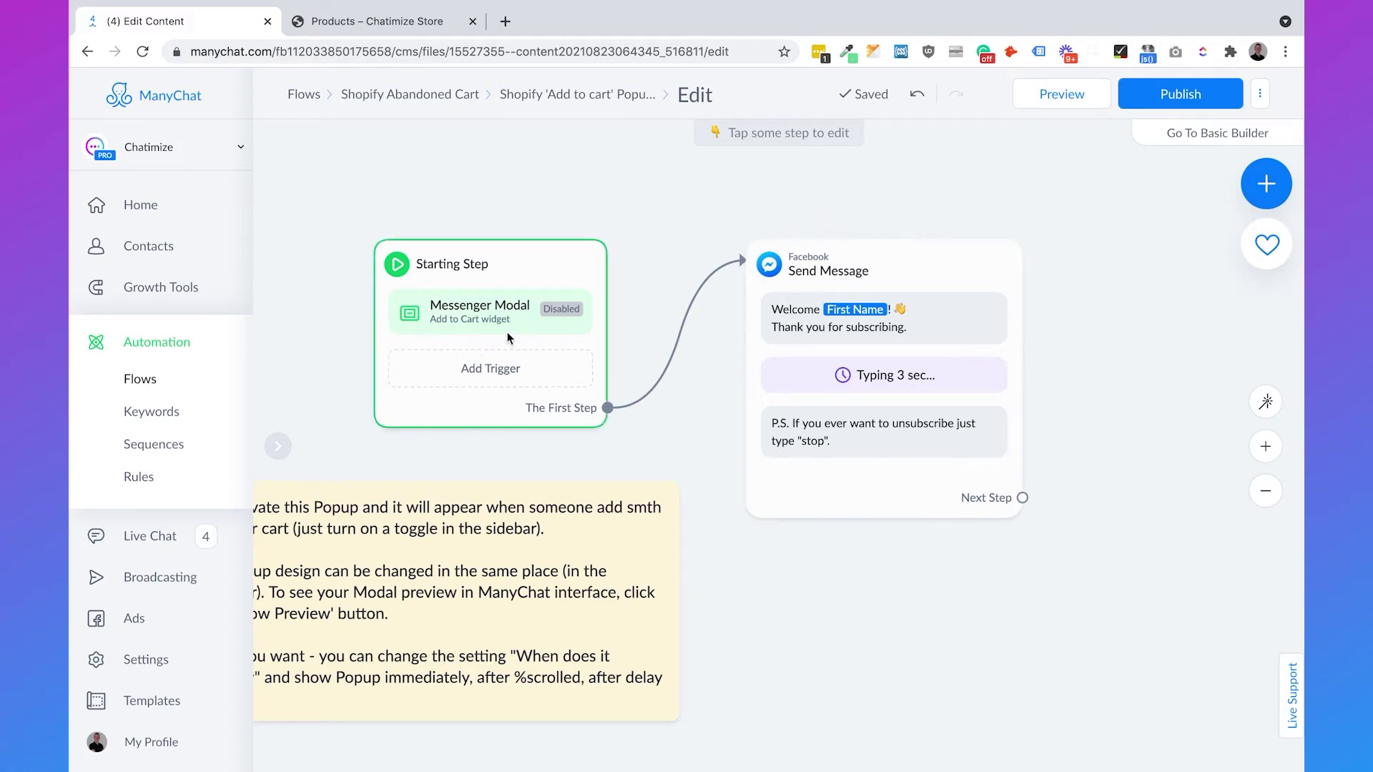
click(495, 315)
click(461, 304)
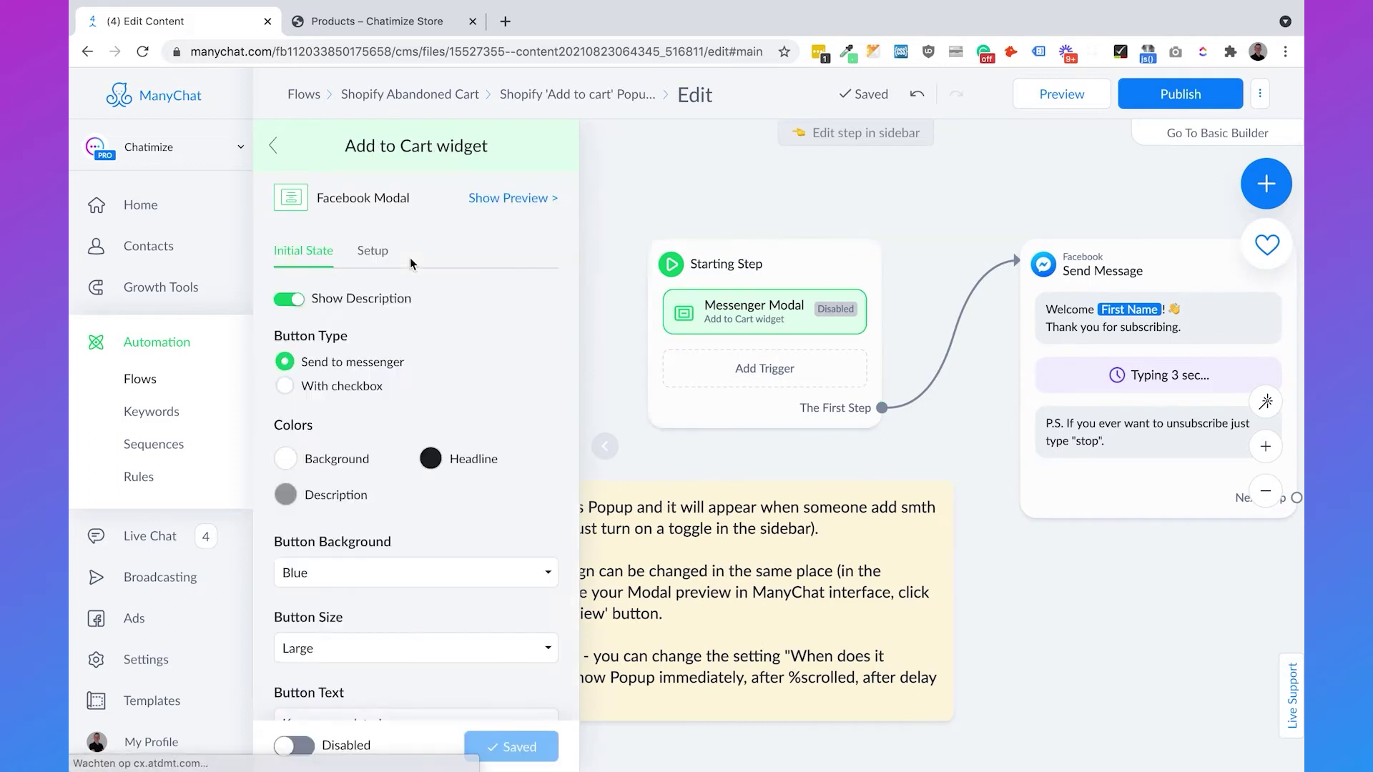
click(518, 200)
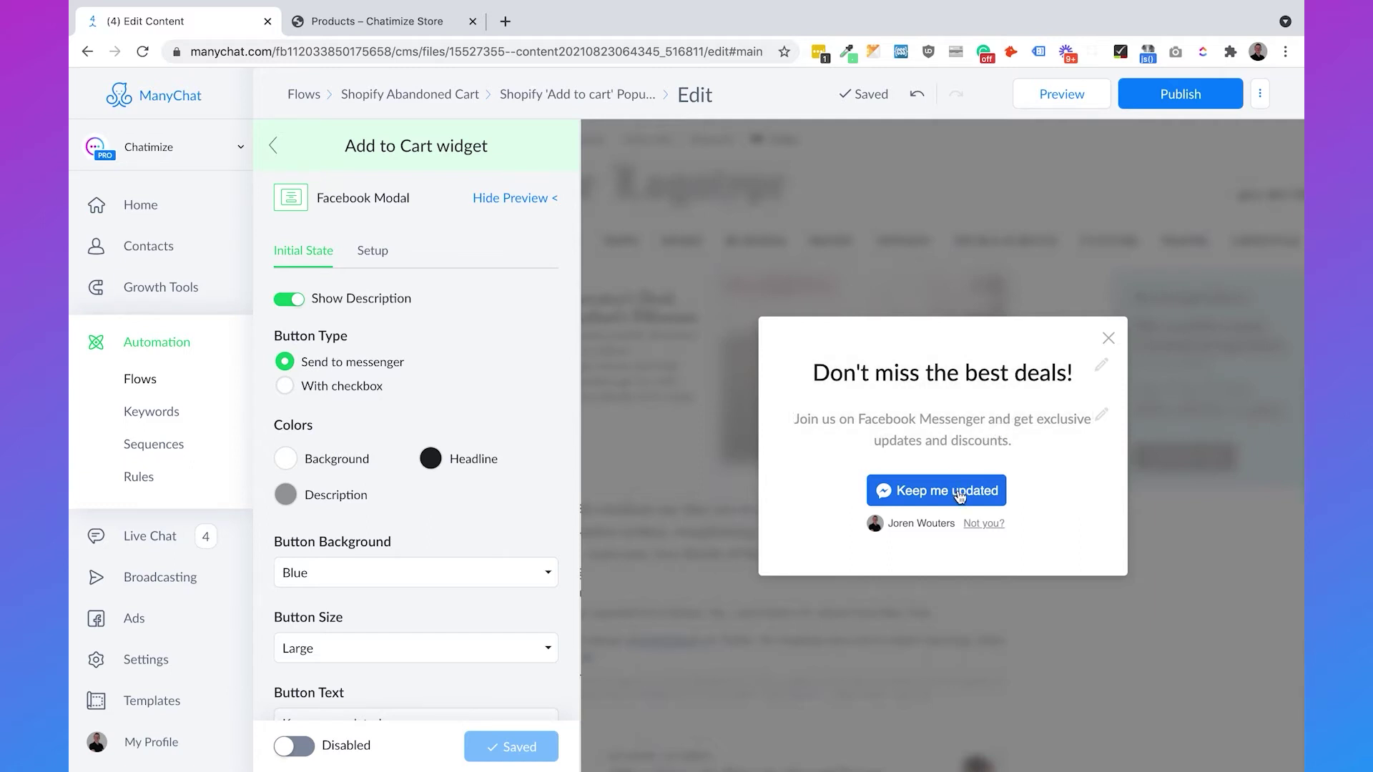
- Replace the popup's headline with "Do you want 10% discount on your first order?"
click(1013, 377)
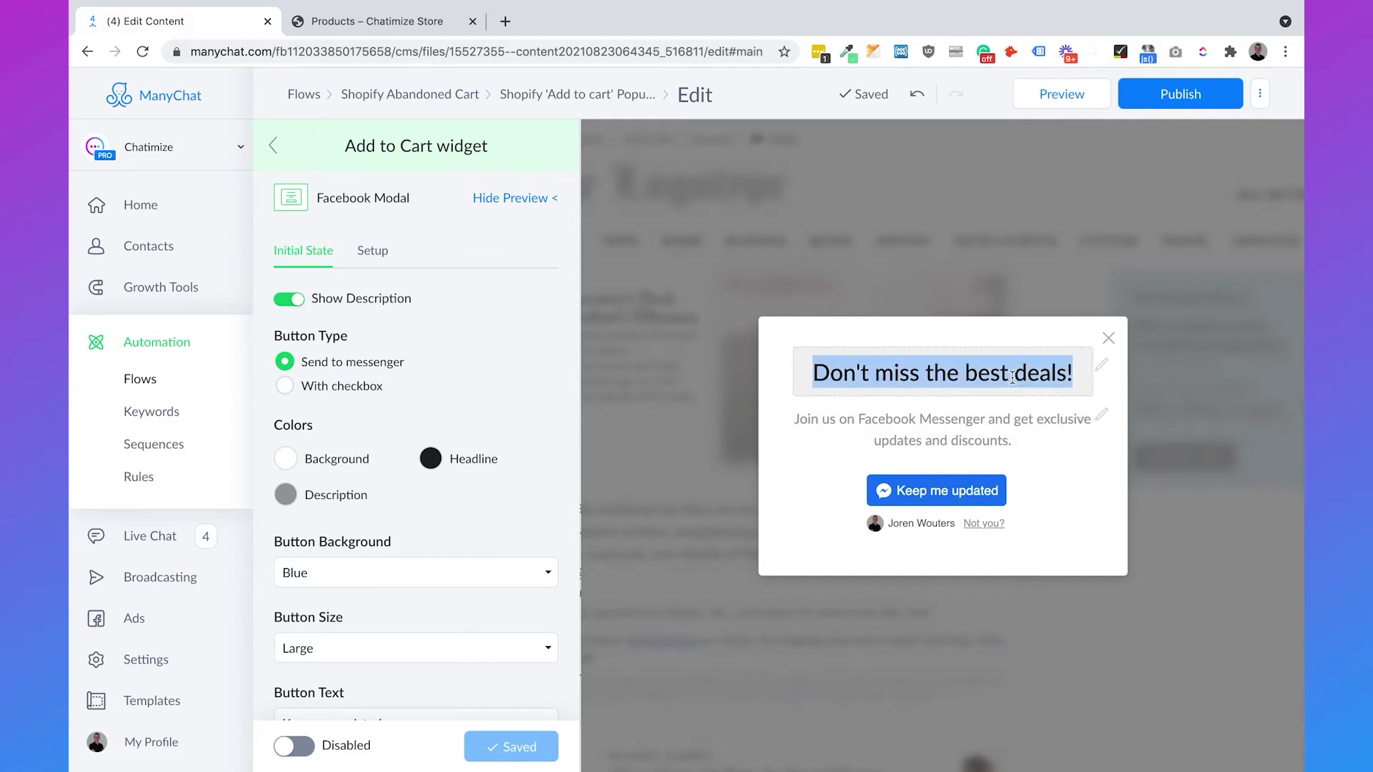
key(BackSpace)
text(Do you want 10% dis)
text(coun)
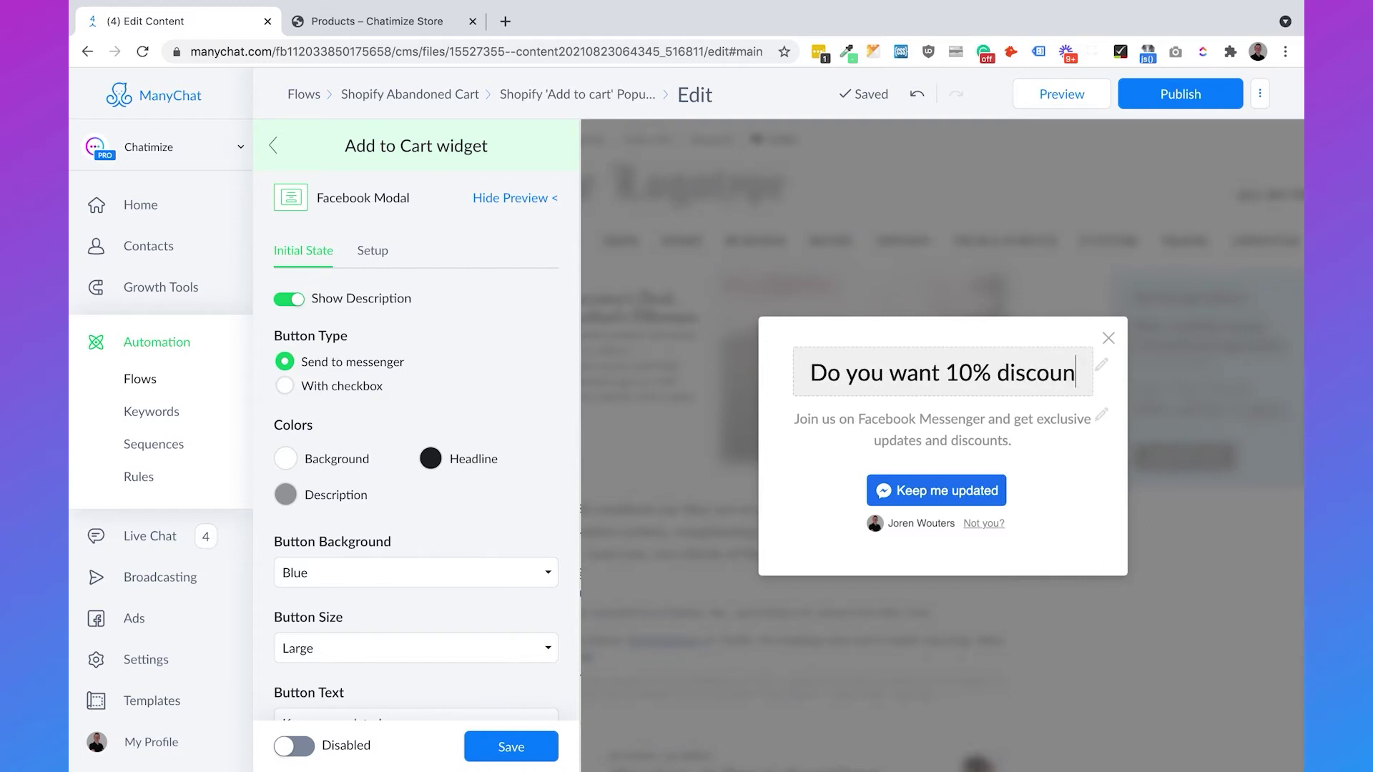
text(t on your first order?)
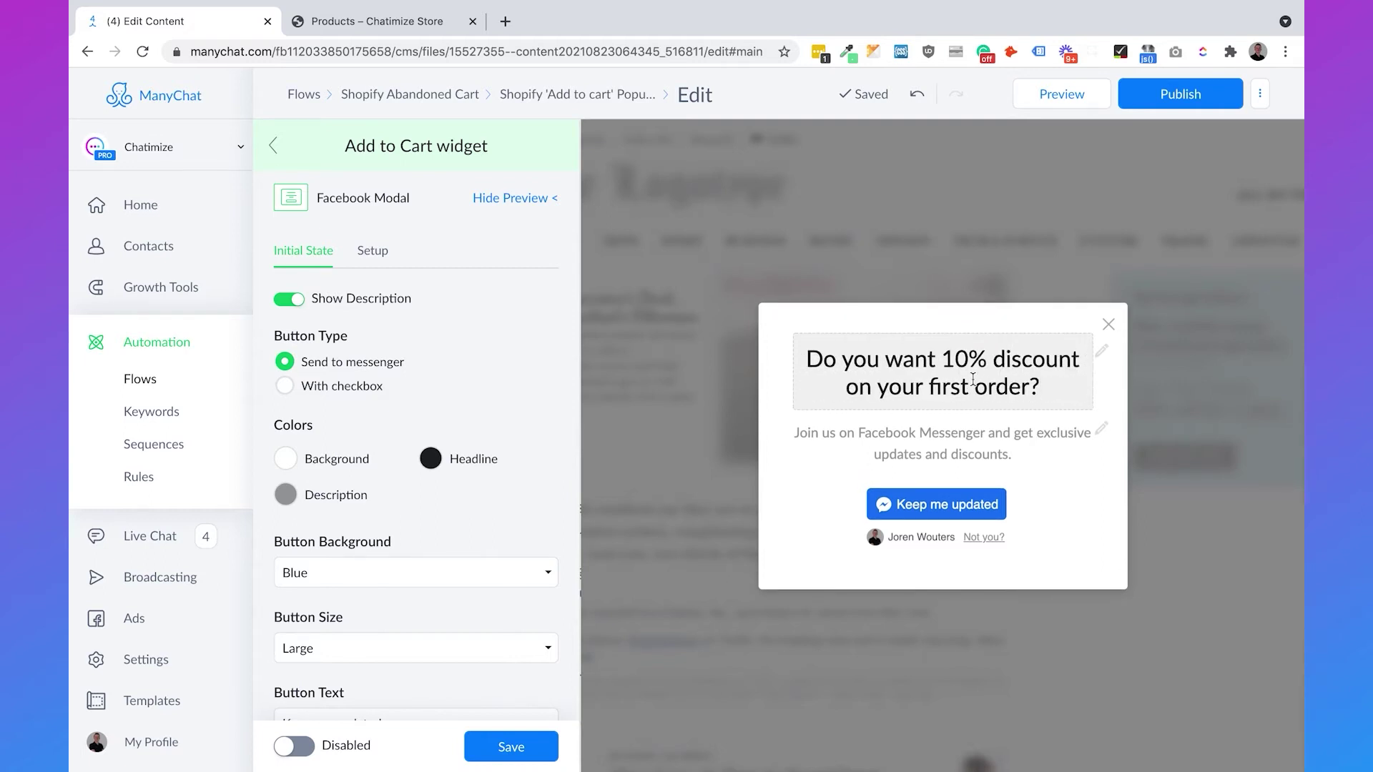
- Replace the popup's description with "Click the button below to get 10% discount on your first order."
click(930, 451)
key(ctrl+a)
key(BackSpace)
text(Click the button be)
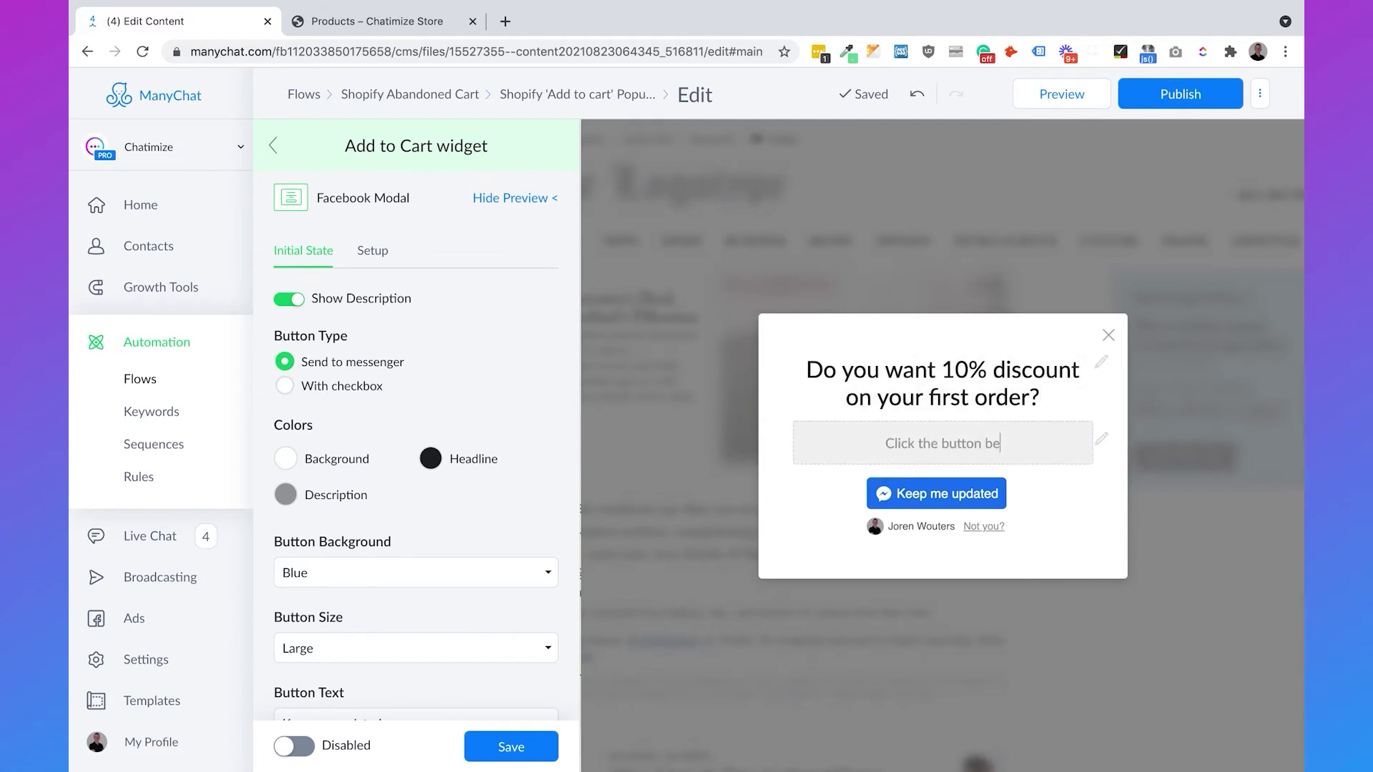
text(low to get 10% d)
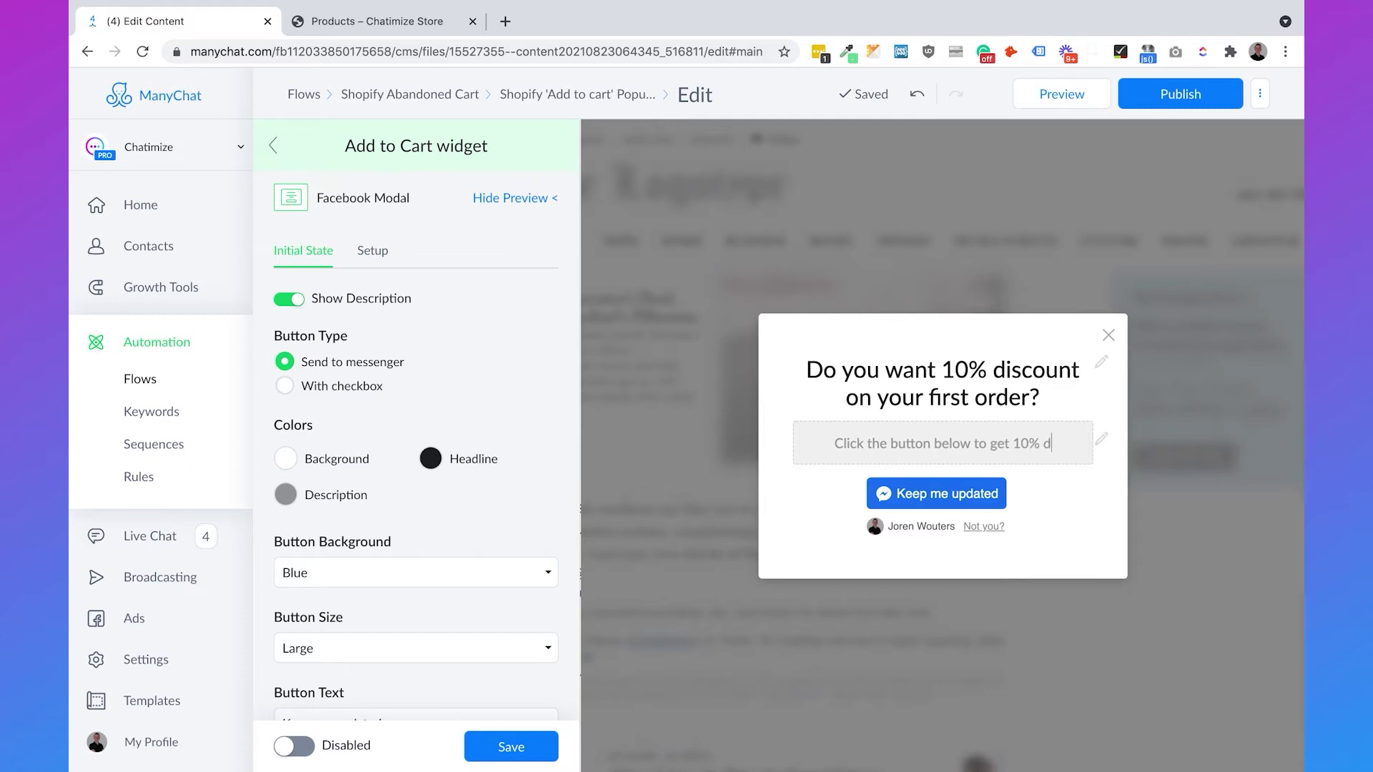
text(iscount on your first order.)
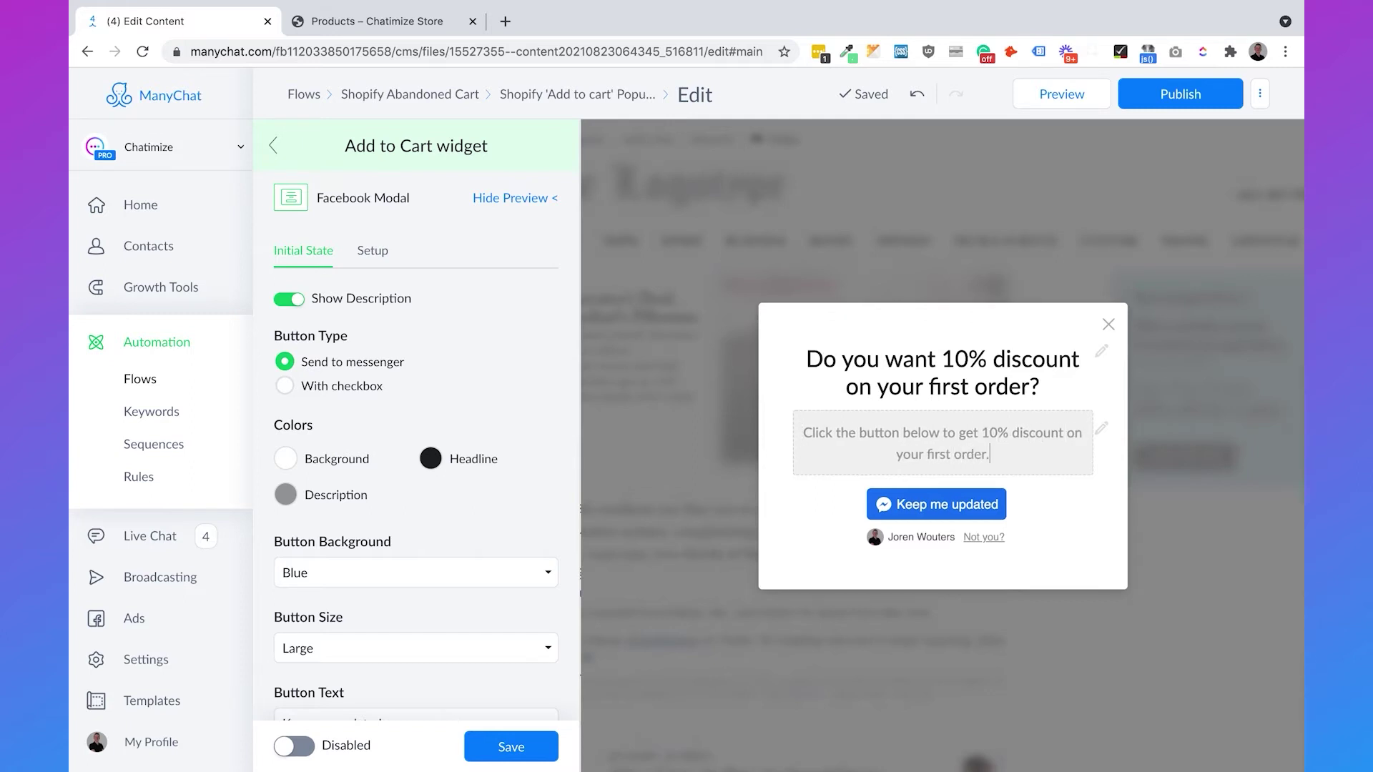
- Set the popup's button text to "Receive this in Messenger"
scroll(531, 512, down, 2)
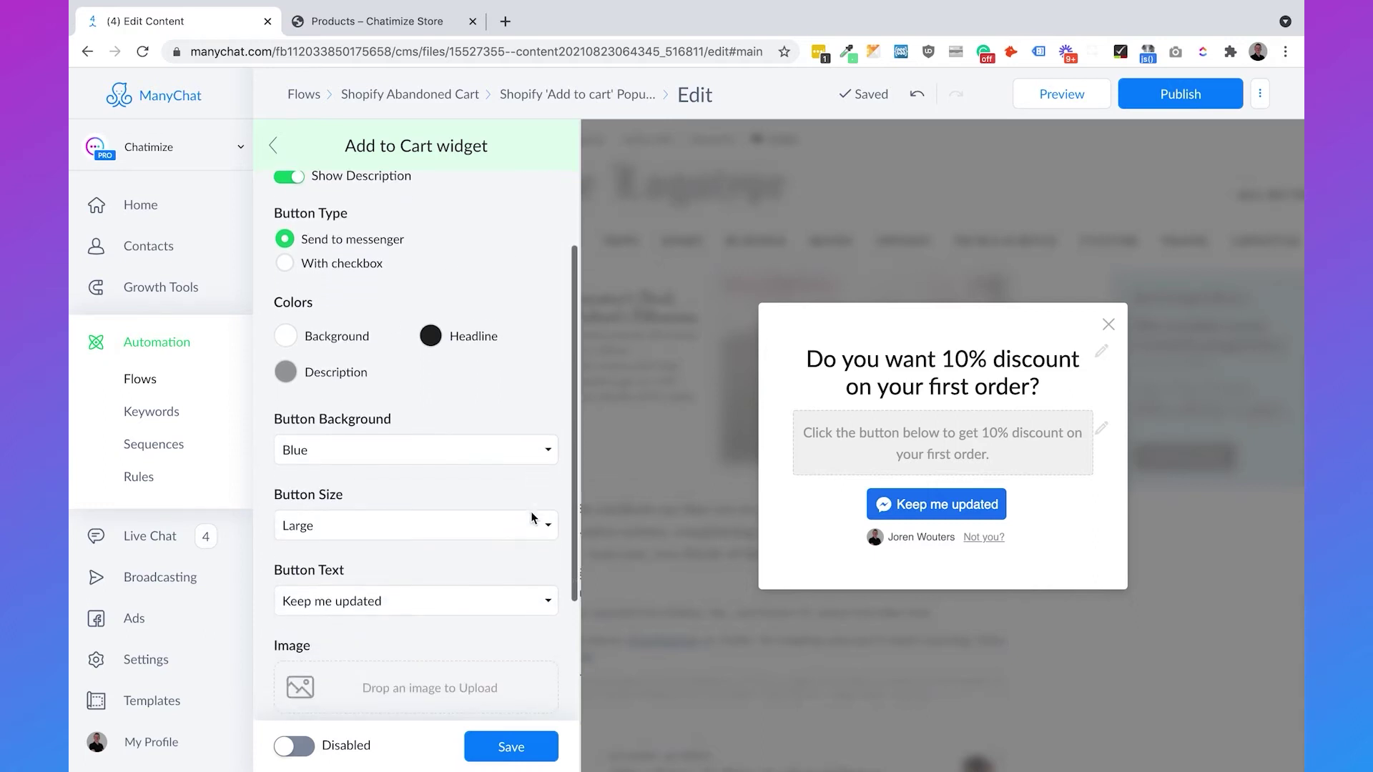
scroll(432, 553, down, 1)
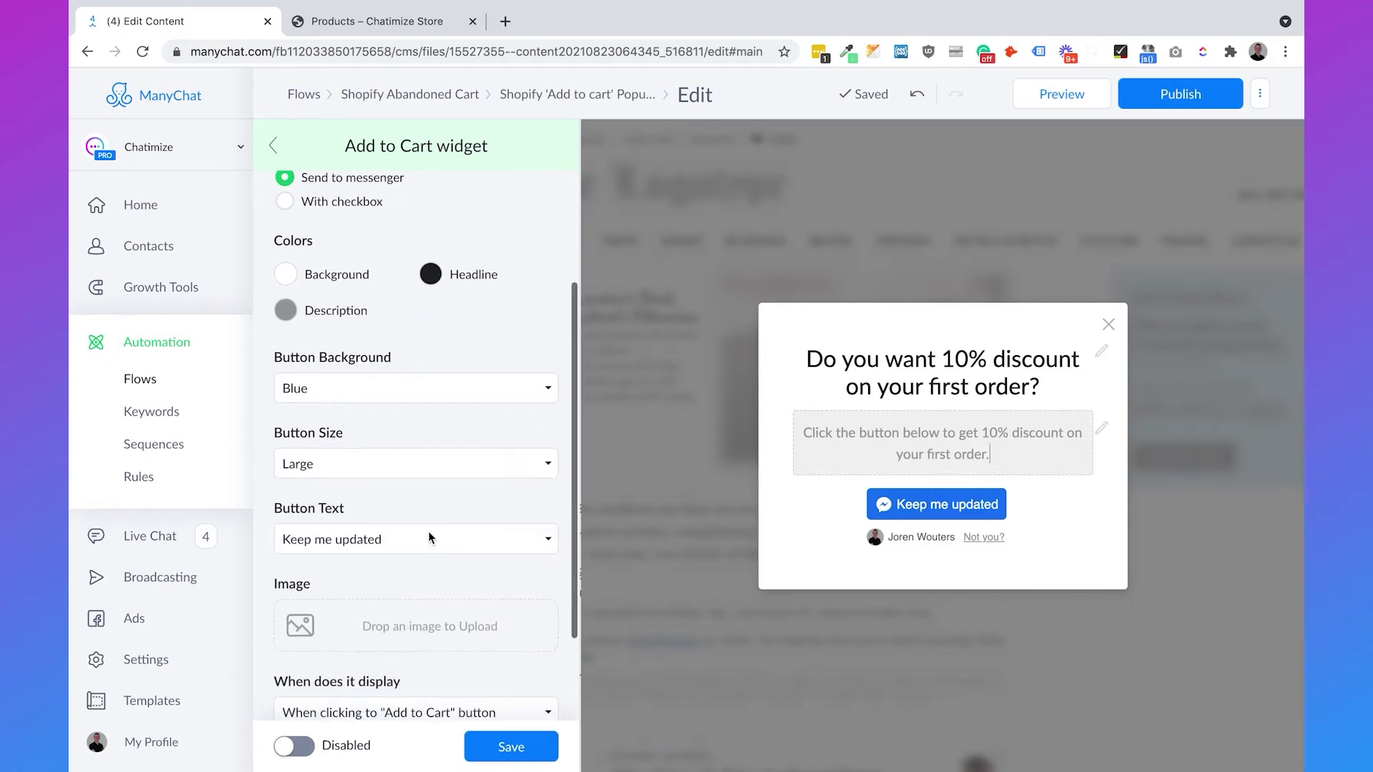
click(428, 531)
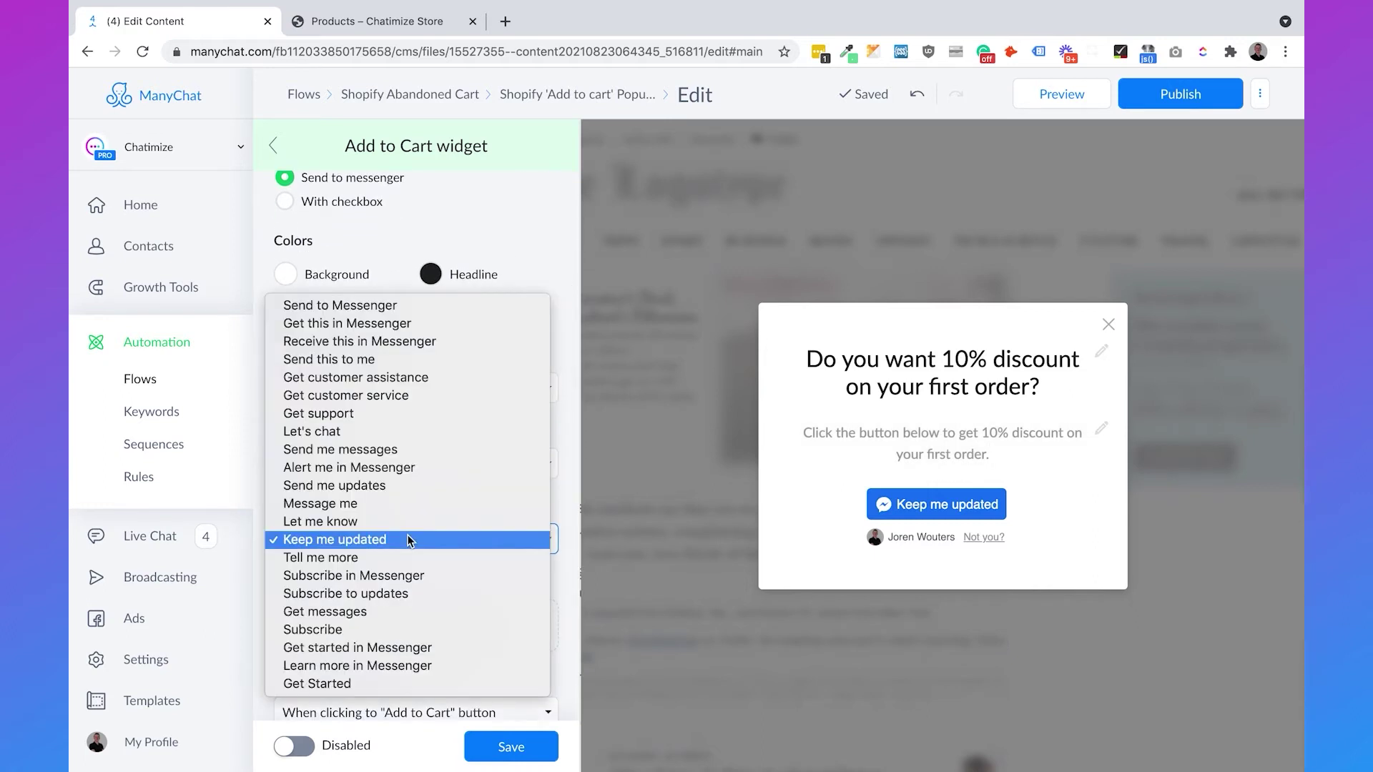
click(401, 342)
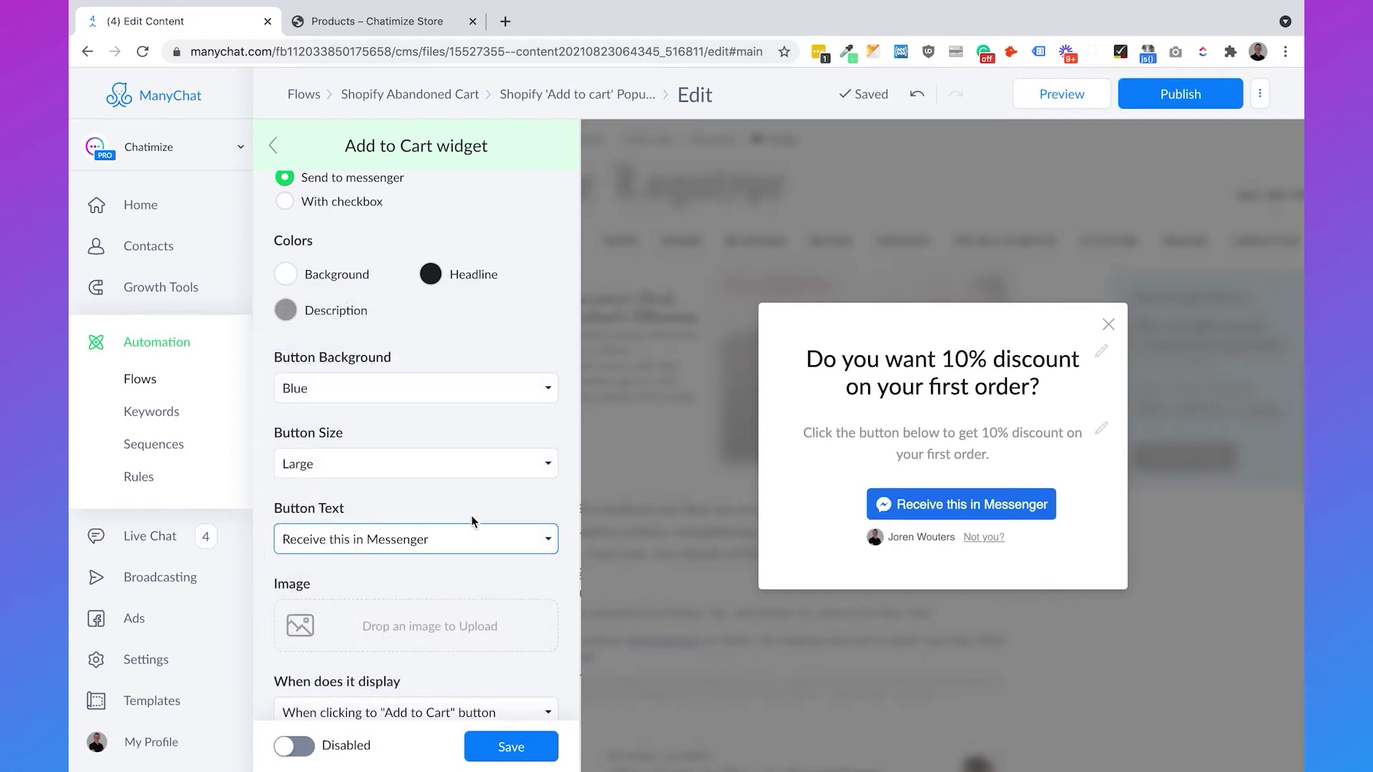
click(456, 486)
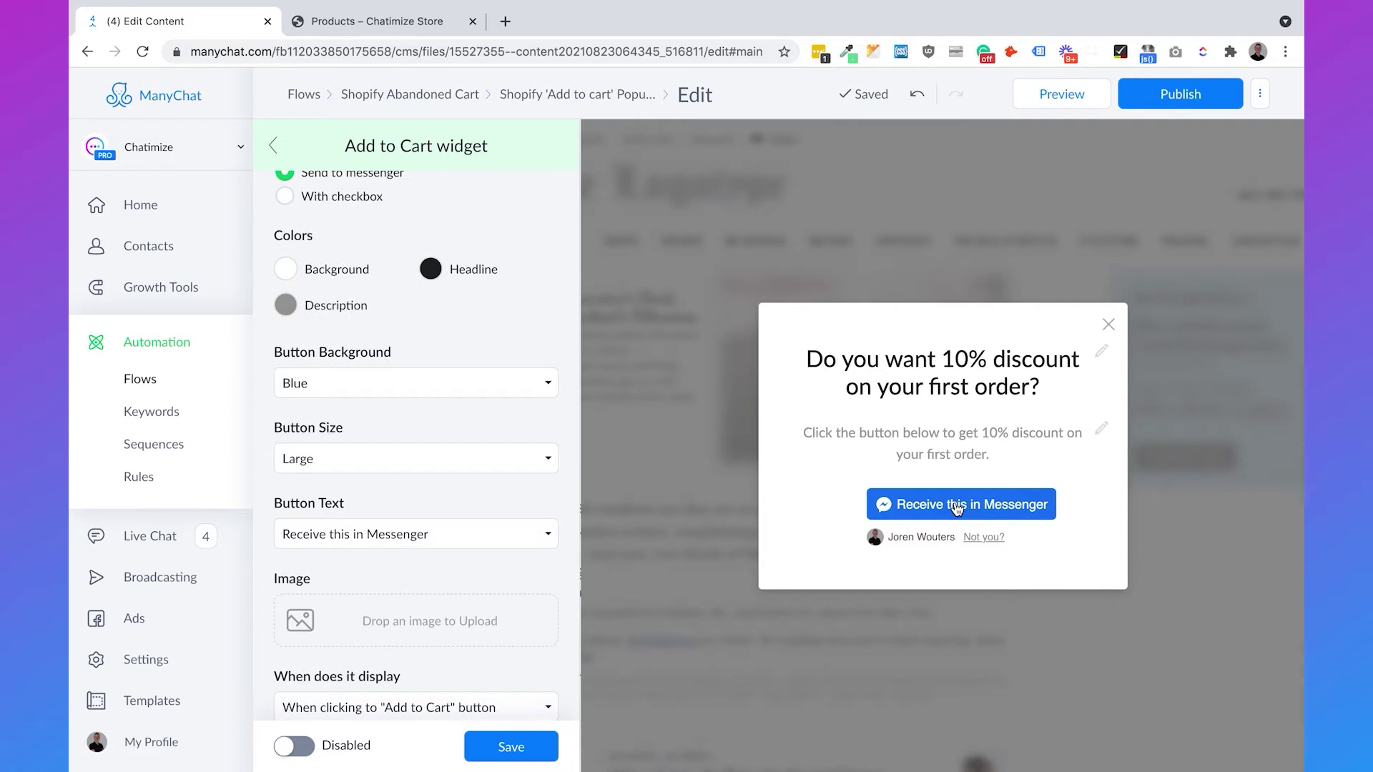
- Set the popup to display after 5 seconds have passed
scroll(465, 354, up, 3)
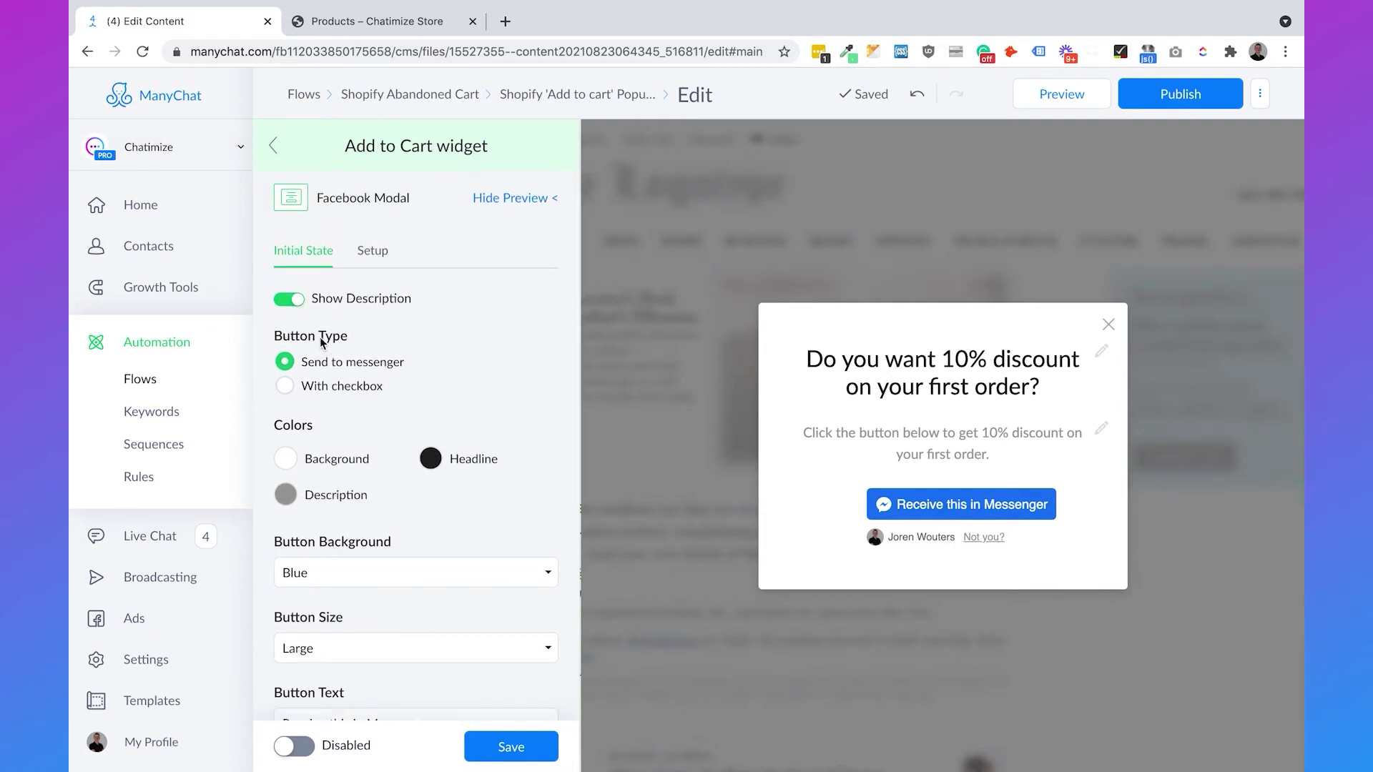
scroll(321, 343, down, 1)
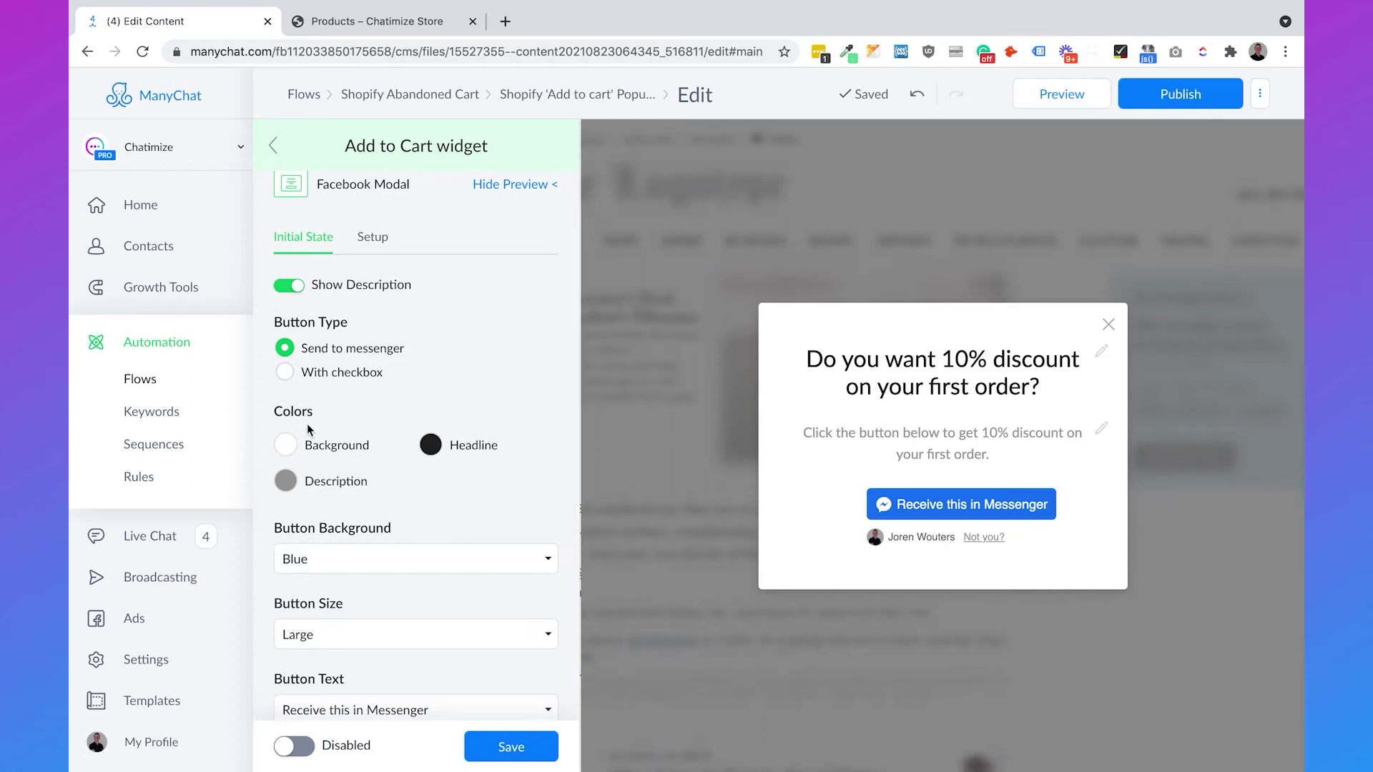
scroll(307, 429, down, 2)
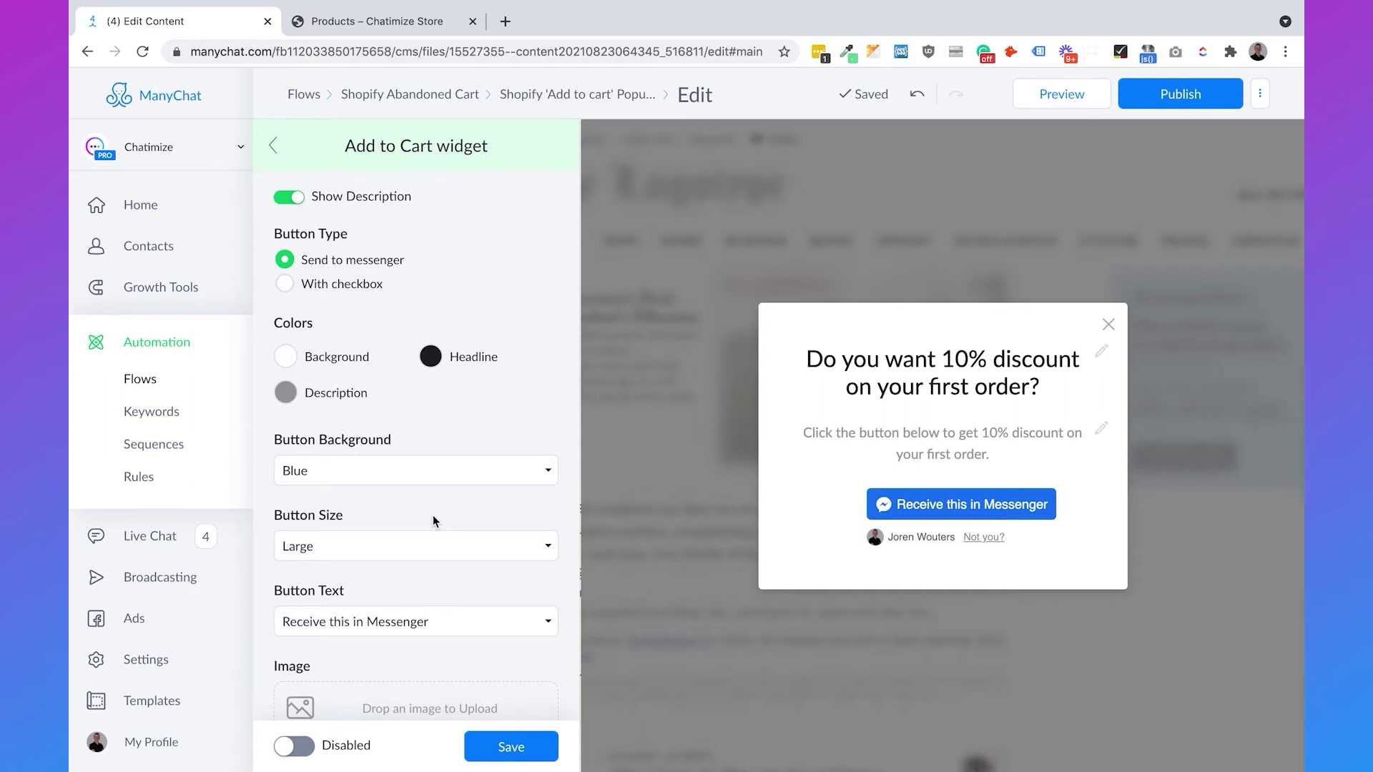
scroll(432, 515, down, 5)
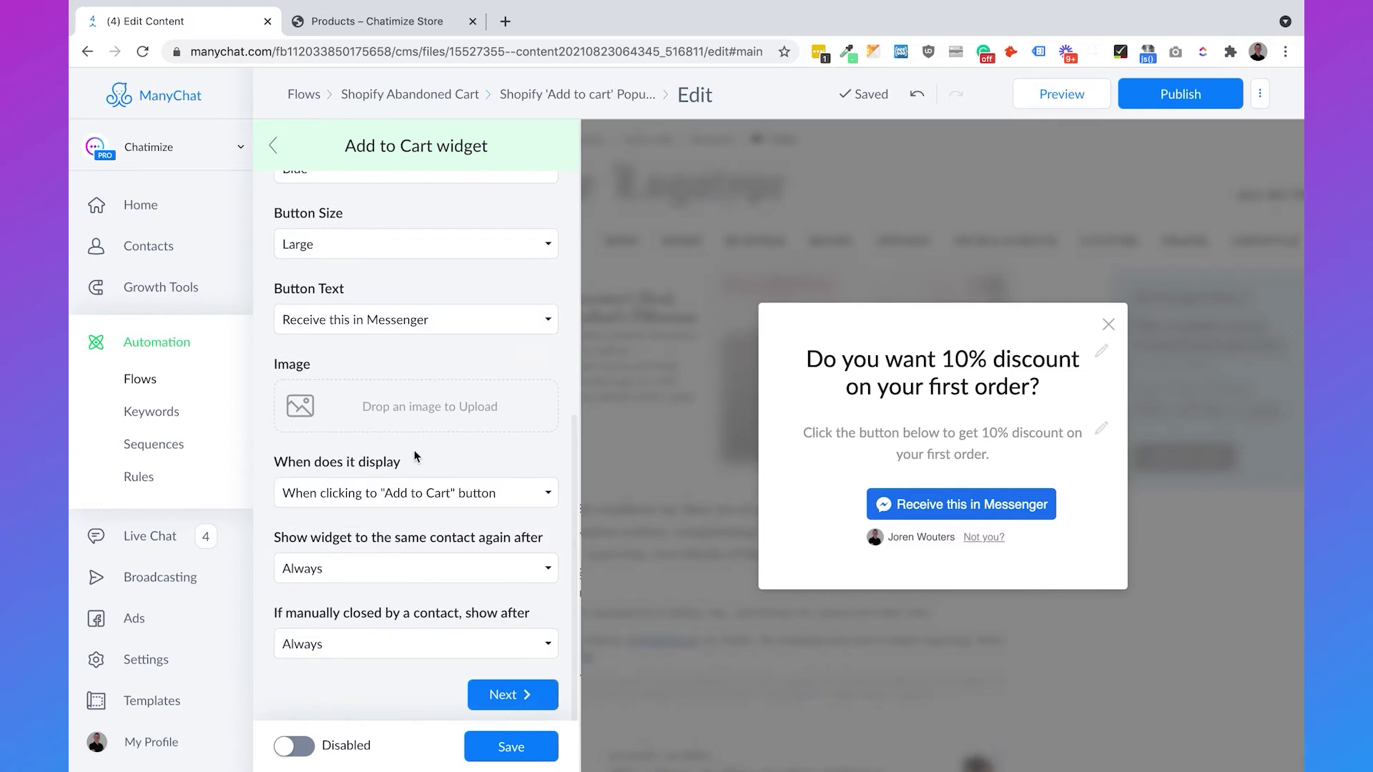
click(403, 493)
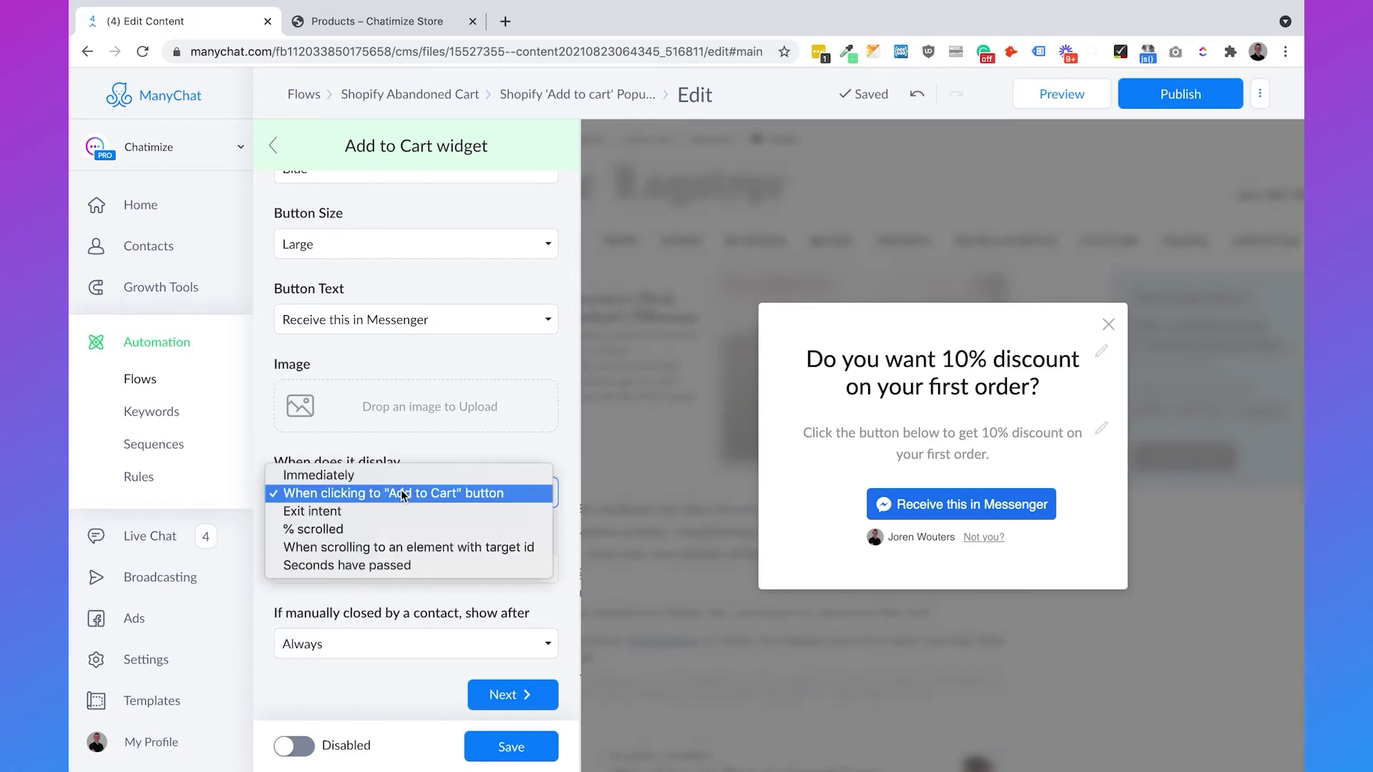
click(385, 565)
click(307, 501)
drag(307, 502, 261, 505)
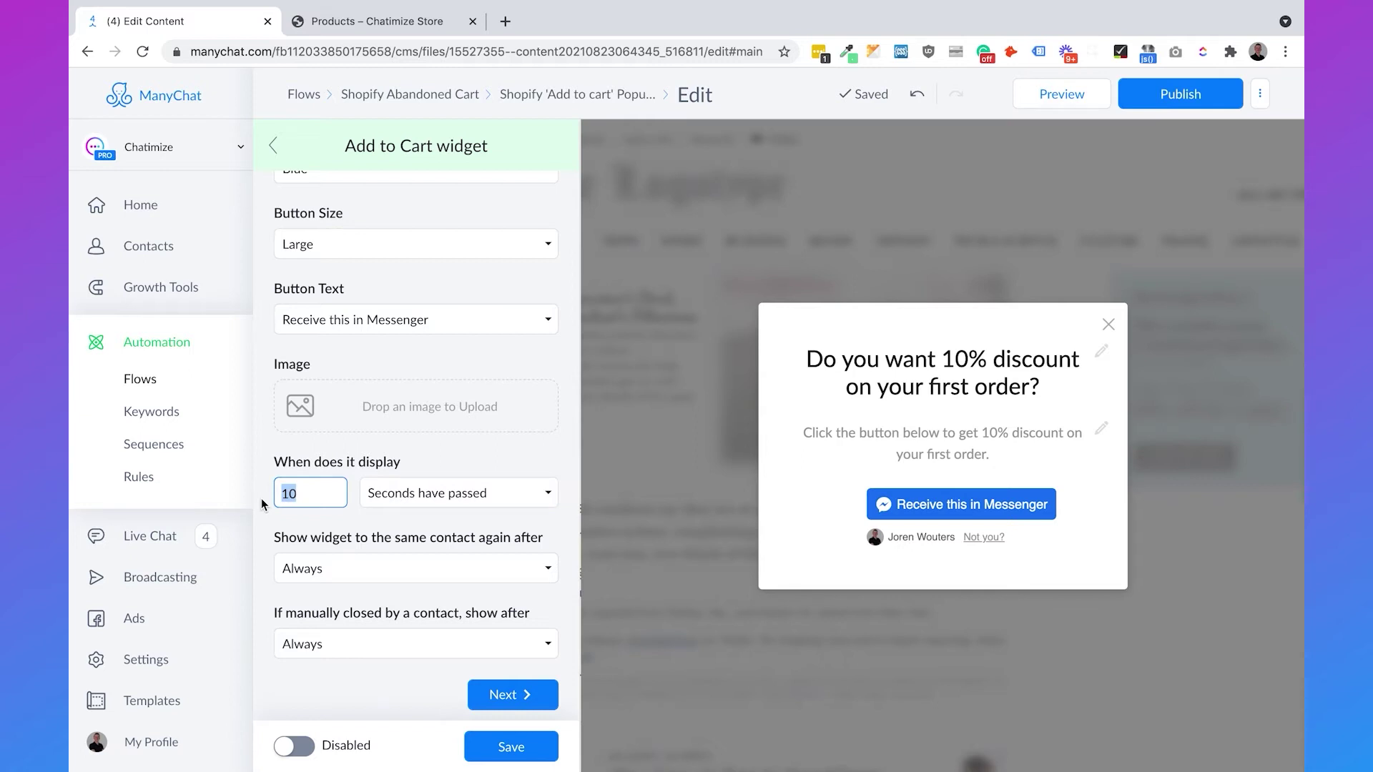
text(5)
click(266, 508)
- Set both the repeat display to the same contact and the display after manual closing to Never
click(424, 569)
click(286, 569)
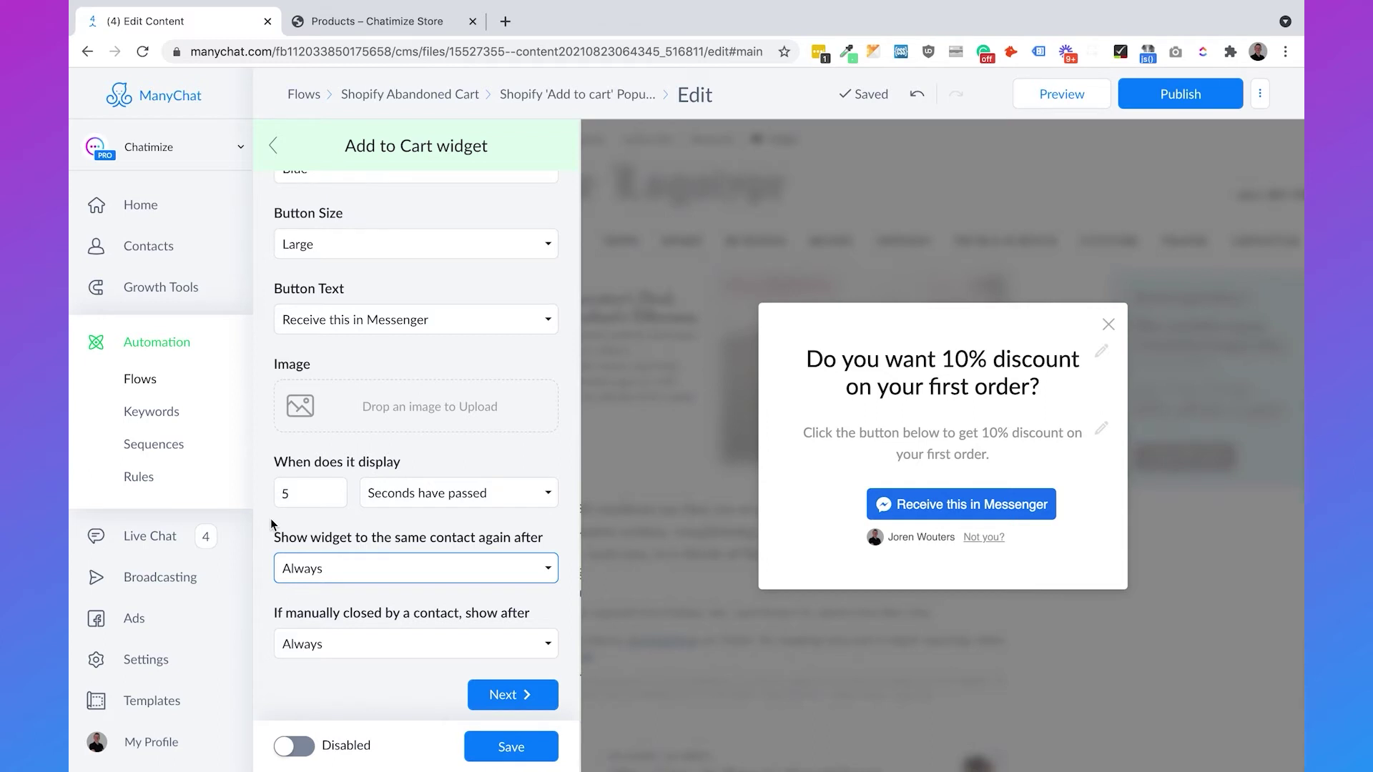
click(304, 568)
click(304, 553)
click(326, 654)
click(316, 621)
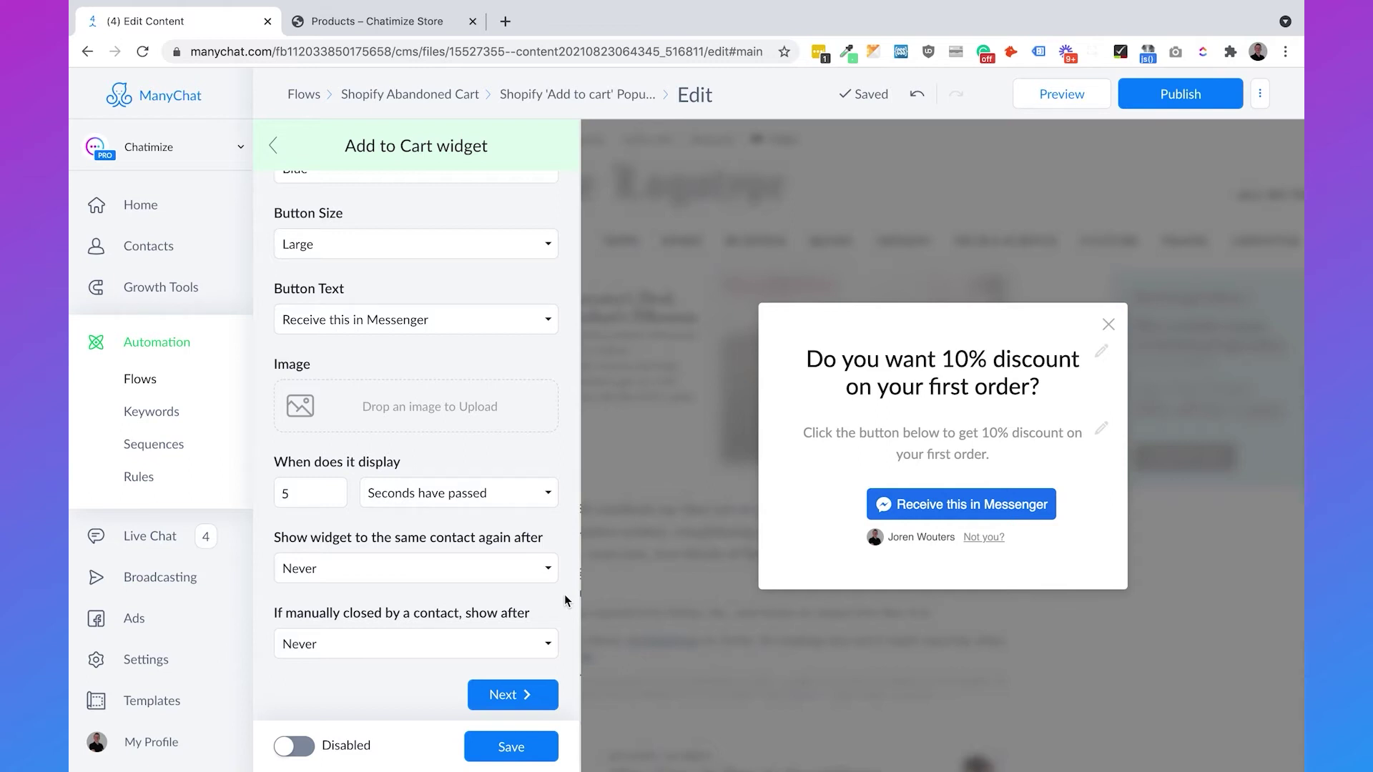
- Set the same-contact repeat display and the display after manual closing back to Always
click(508, 574)
click(507, 585)
click(384, 644)
click(385, 662)
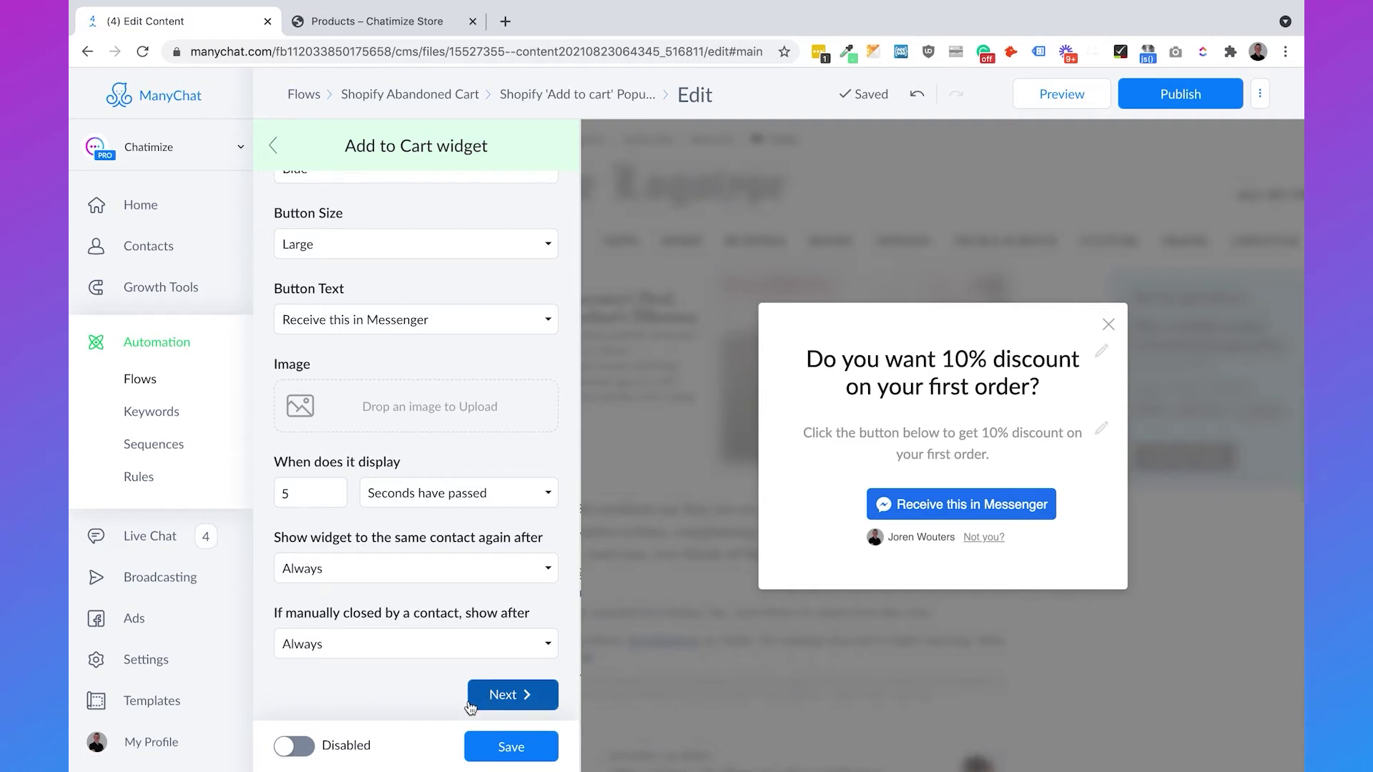
- Proceed past the popup's Submitted State to the visibility settings in the widget's Setup
click(492, 701)
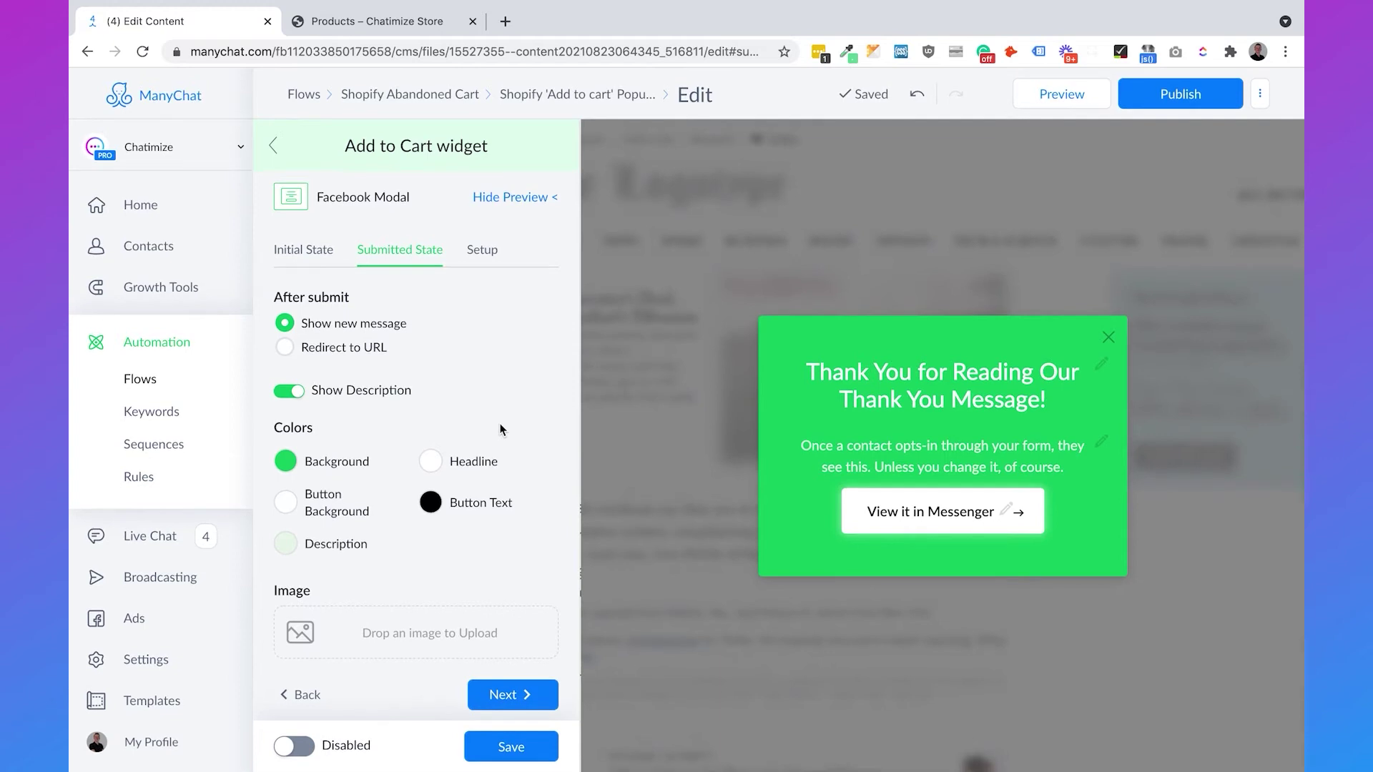
click(503, 697)
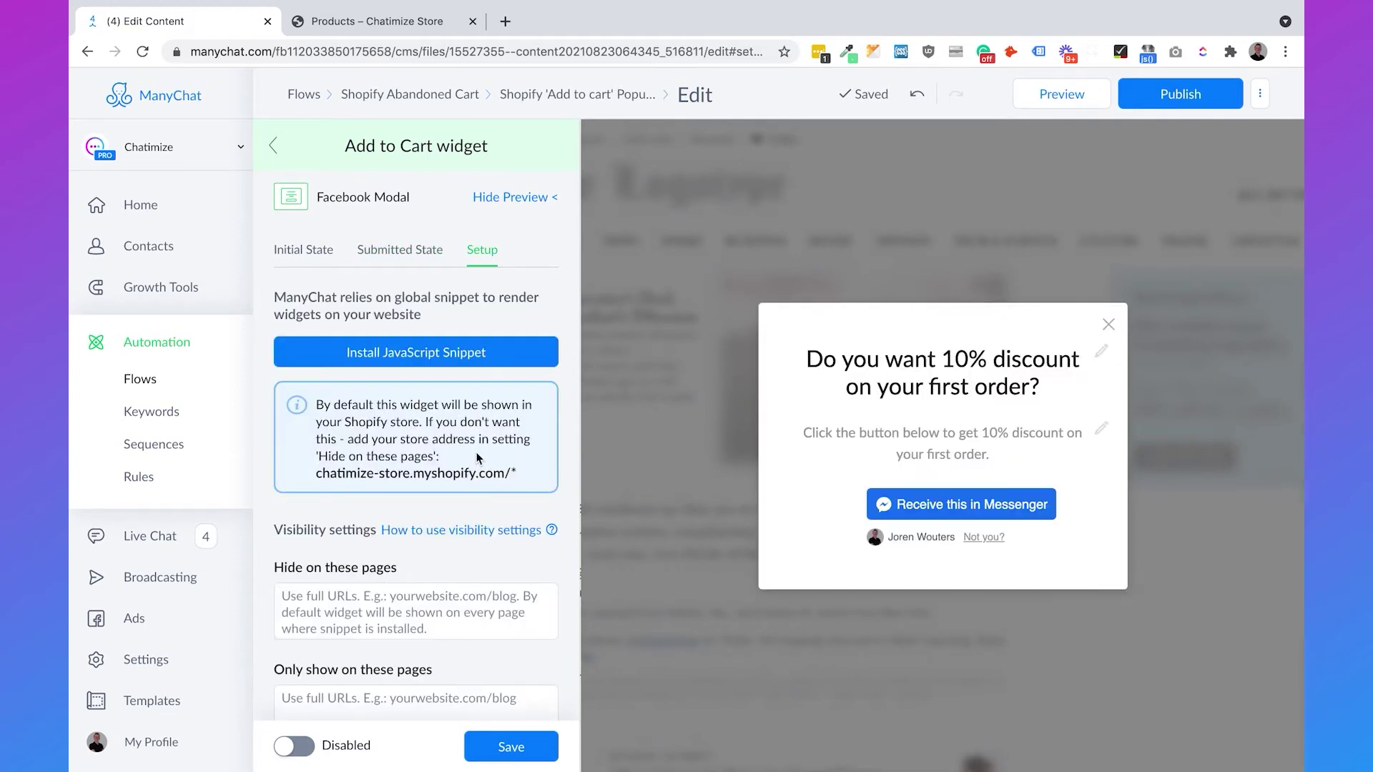
scroll(500, 572, down, 3)
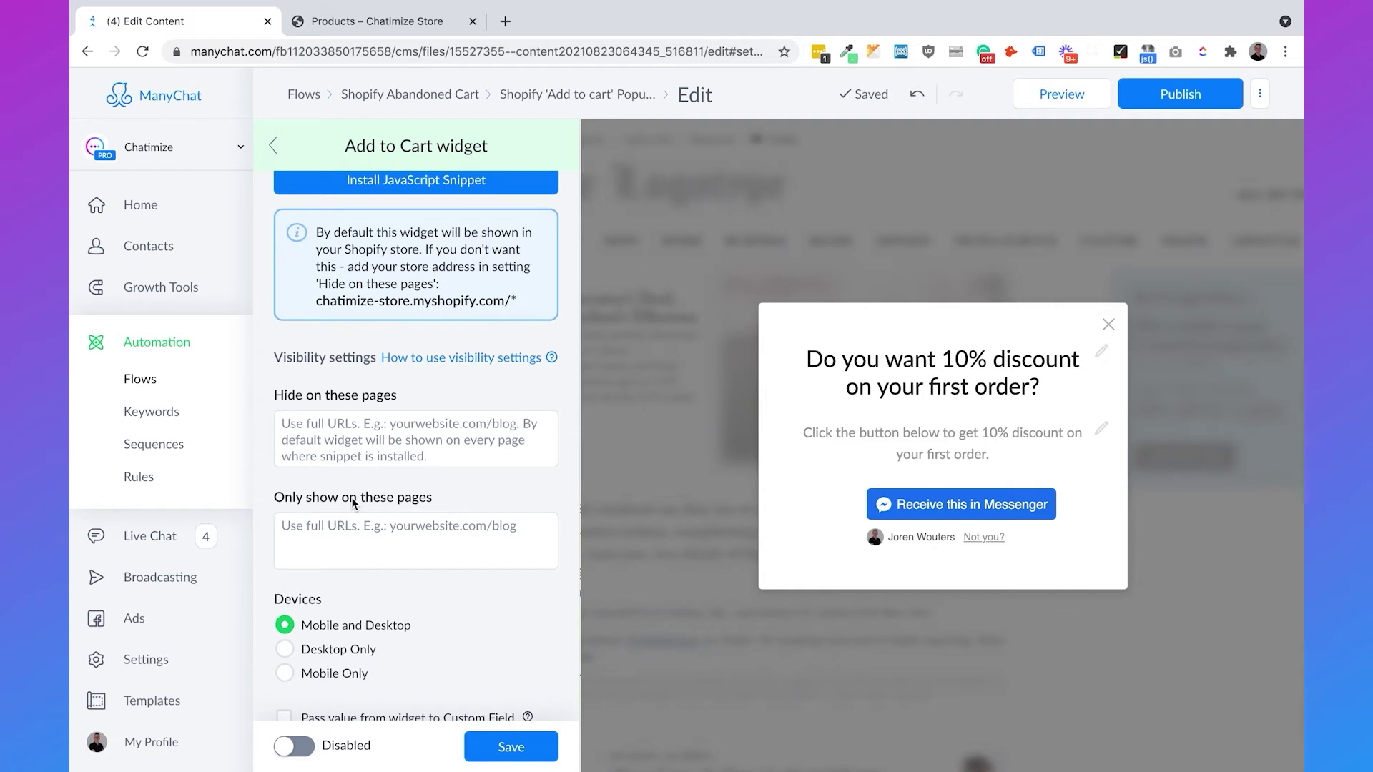
- Copy the T-shirt product page's URL from the Chatimize Store and restrict the widget to show only on that page
click(400, 26)
click(359, 420)
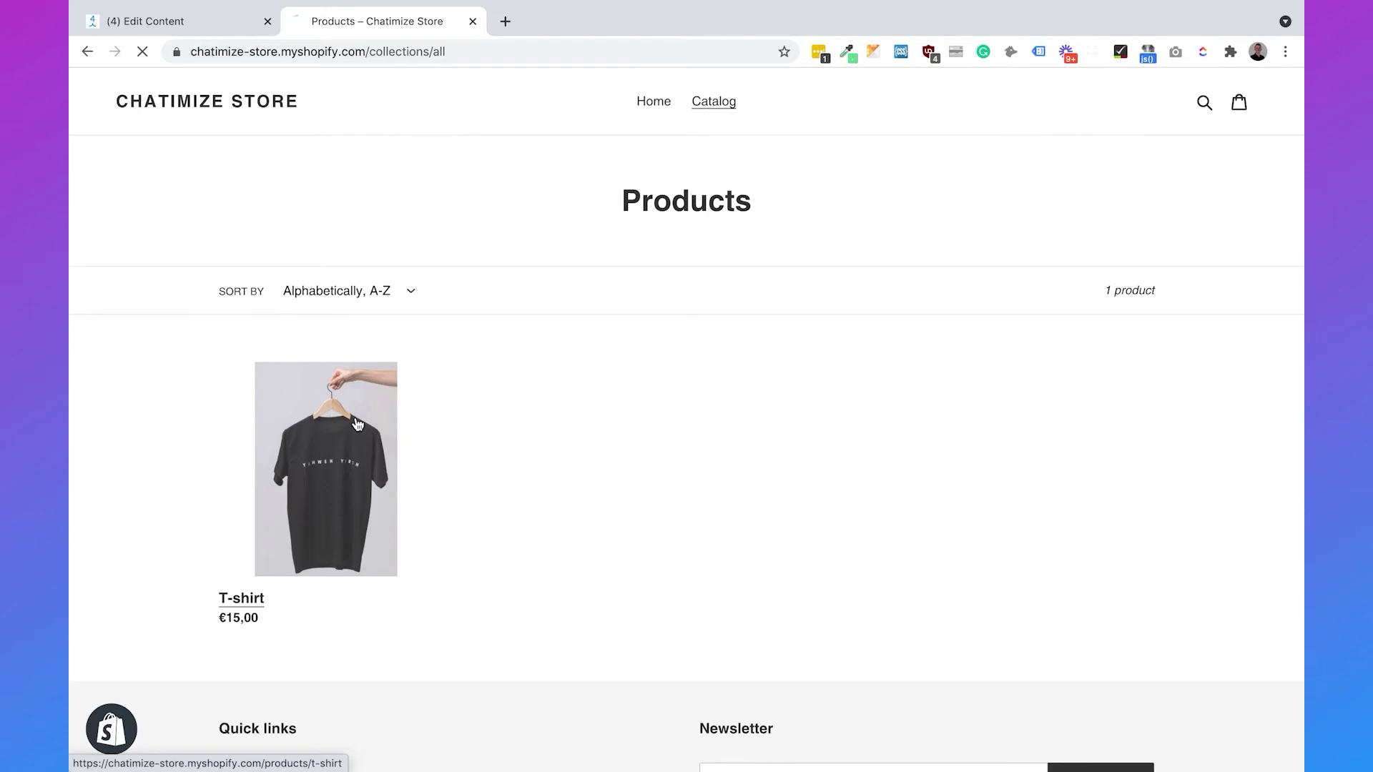
click(509, 52)
key(ctrl+c)
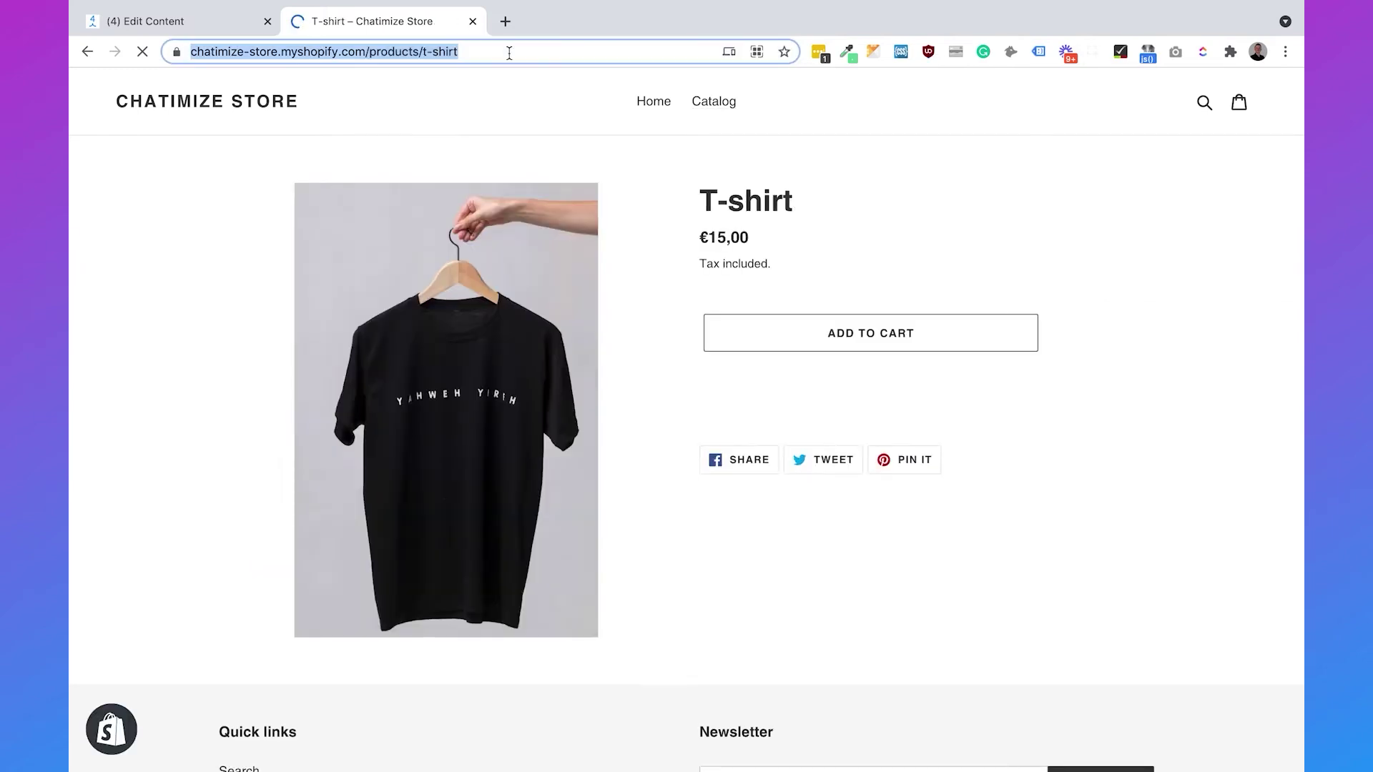
click(205, 23)
click(347, 537)
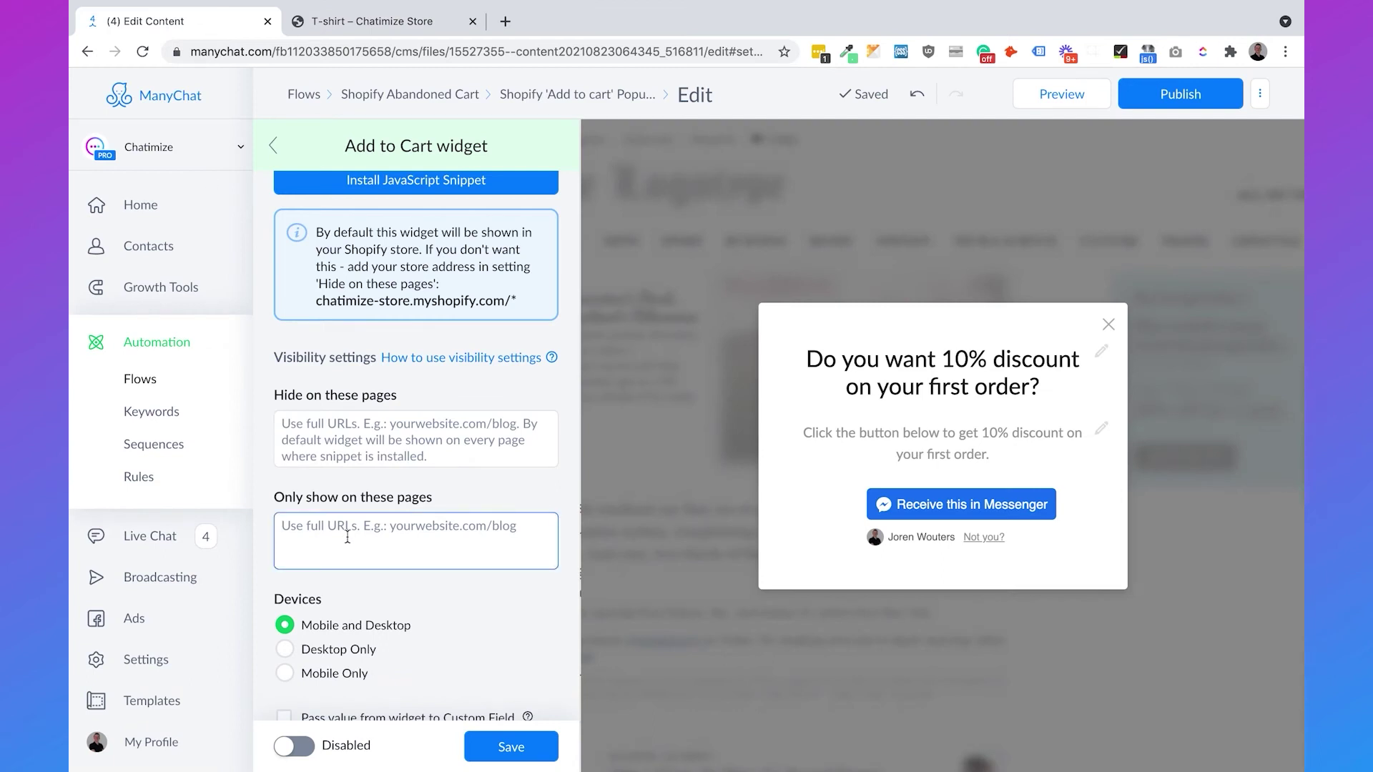
key(ctrl+v)
click(439, 582)
- Activate and save the Add to Cart widget, and return to the Starting Step
scroll(439, 582, down, 1)
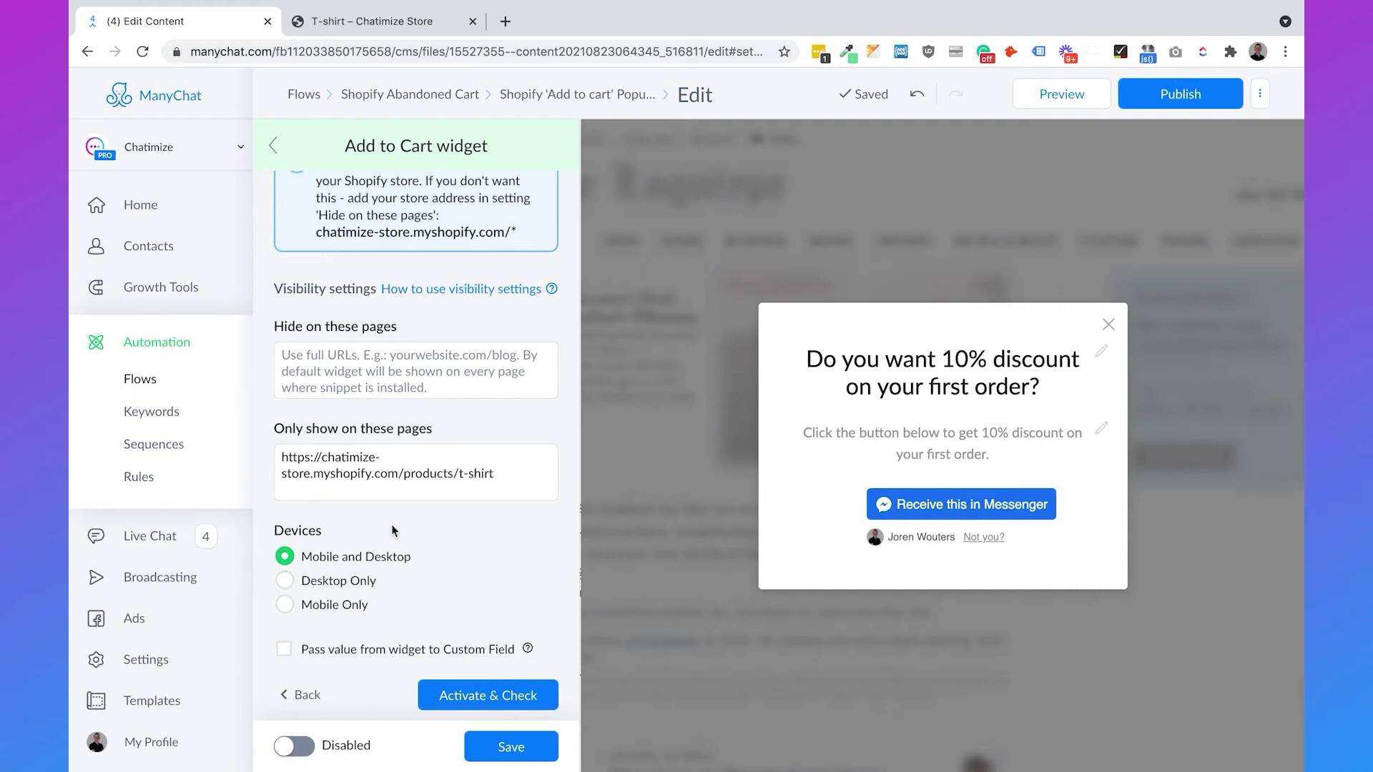
click(513, 748)
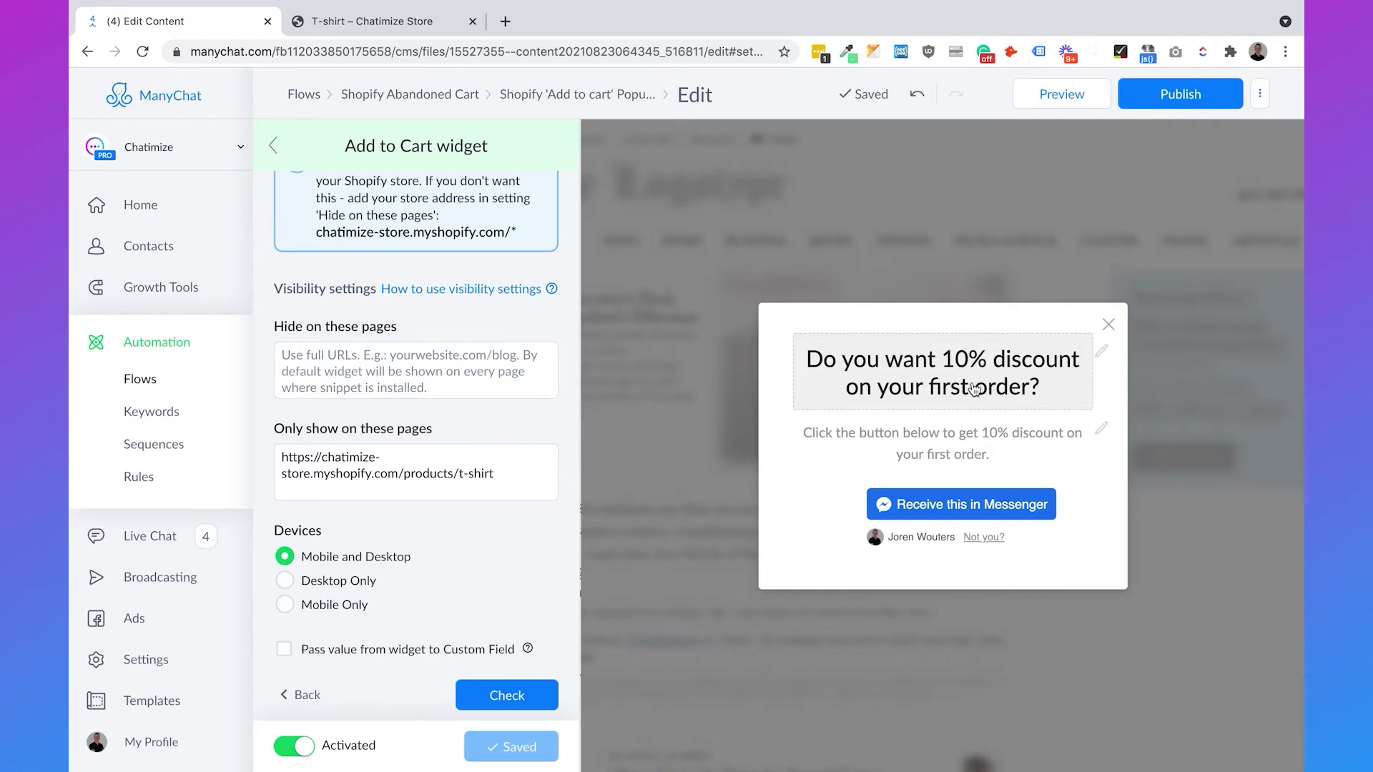
click(272, 146)
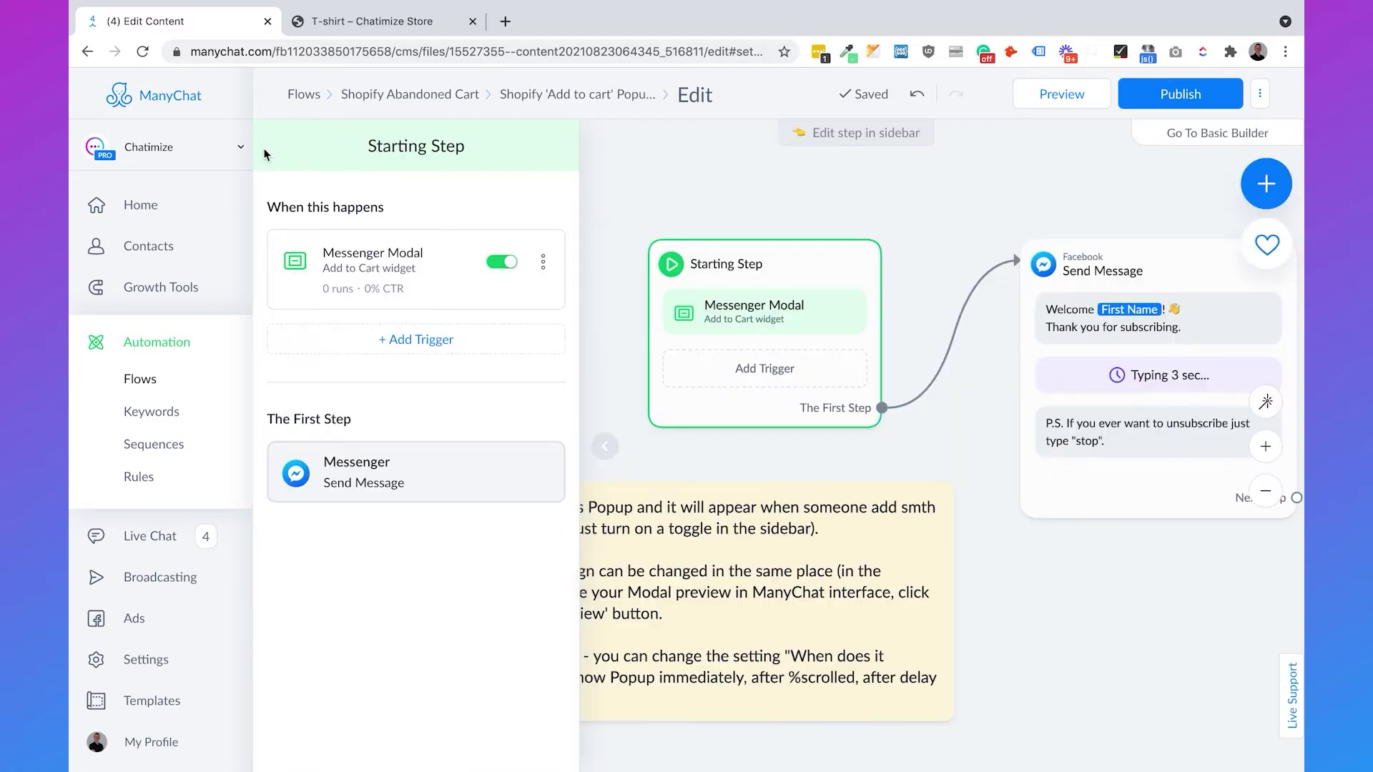
- Open the Facebook Send Message step for editing and set its content type to Other
click(1052, 271)
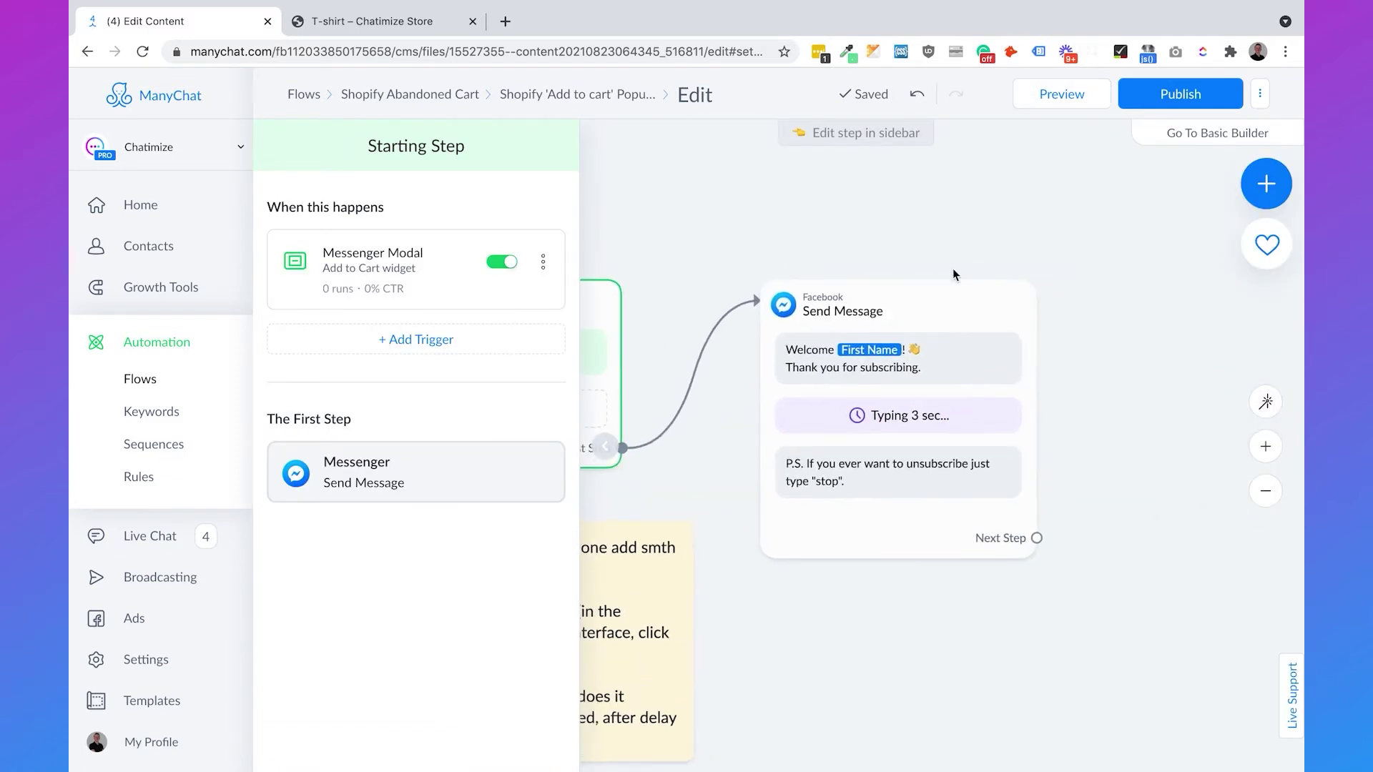
click(944, 353)
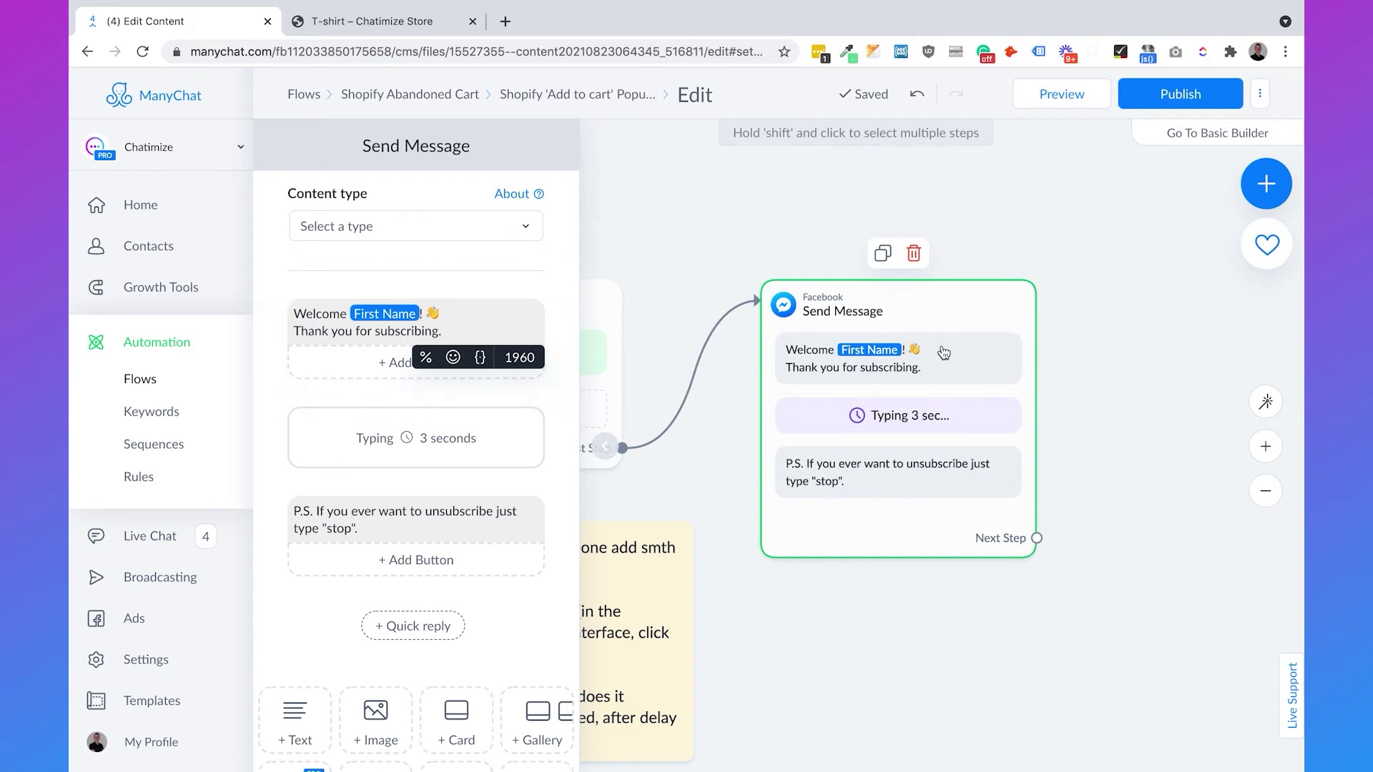
click(340, 224)
click(349, 306)
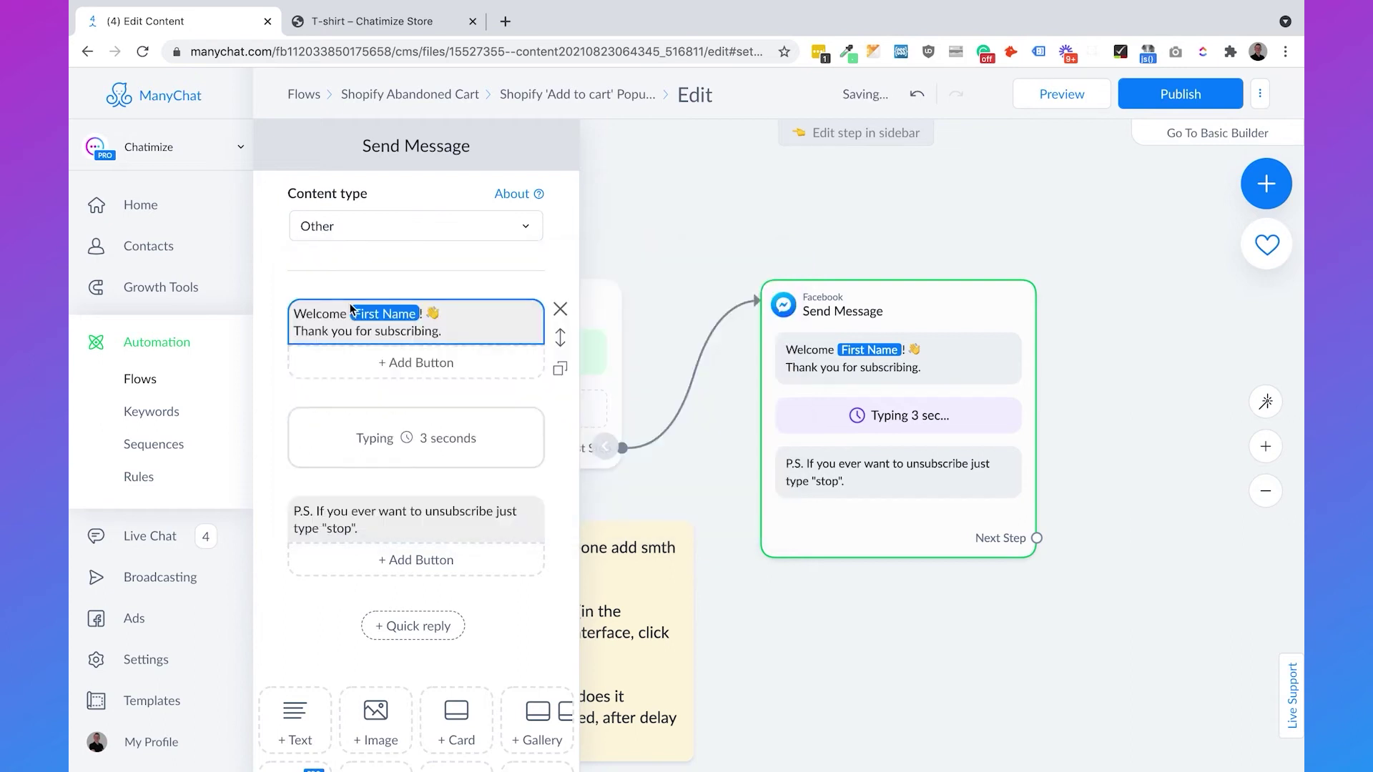
- Replace the welcome message text with "Hey" followed by the First Name variable and an exclamation mark
click(485, 330)
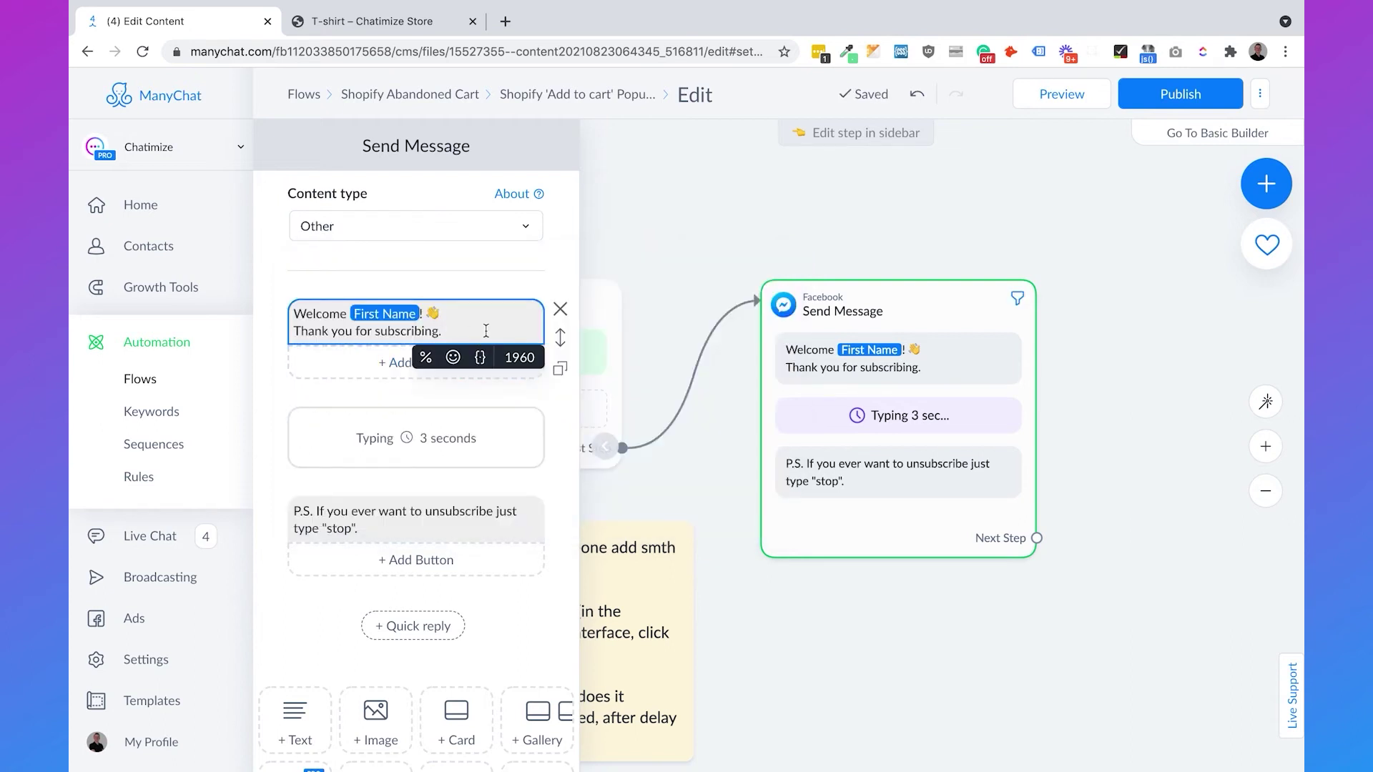
key(ctrl+a)
key(BackSpace)
text(Hey)
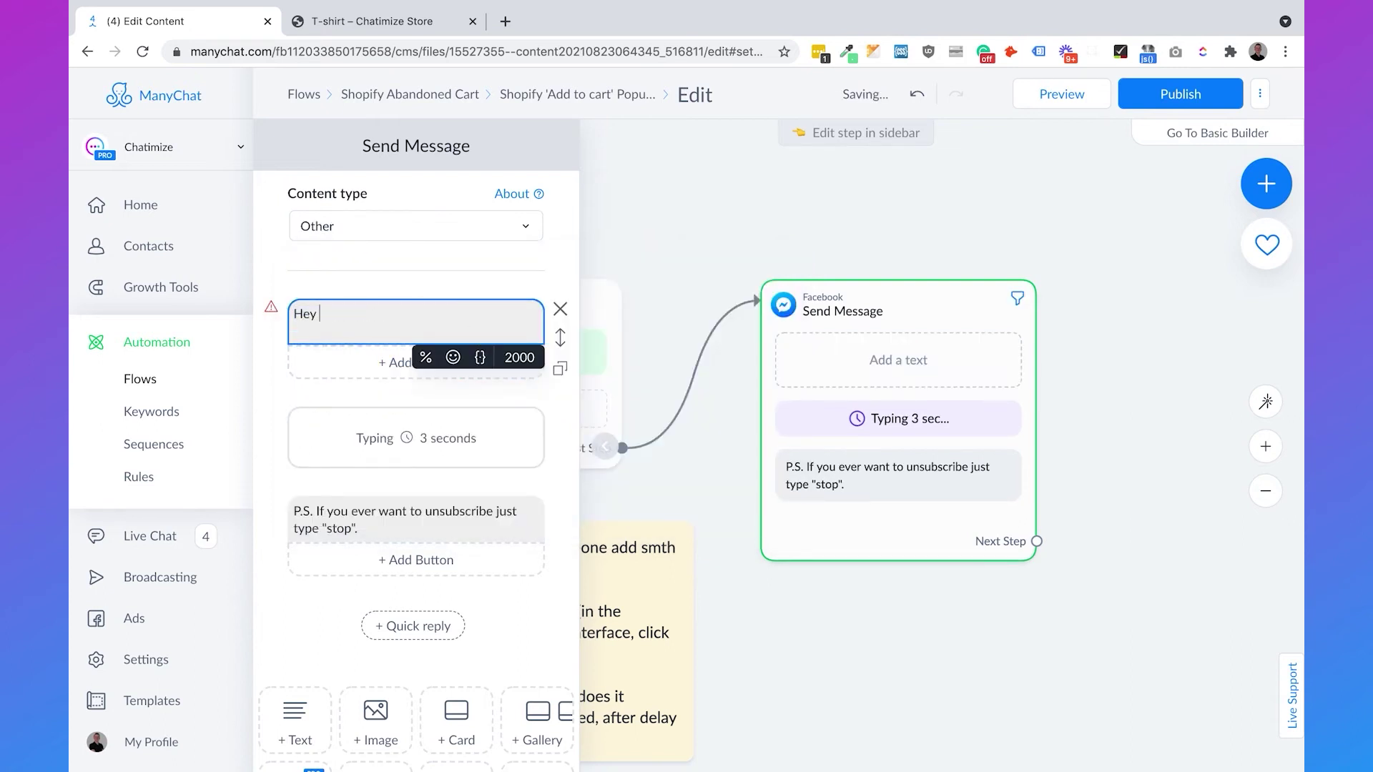
click(480, 357)
text(fia)
key(BackSpace)
text(rst)
click(451, 486)
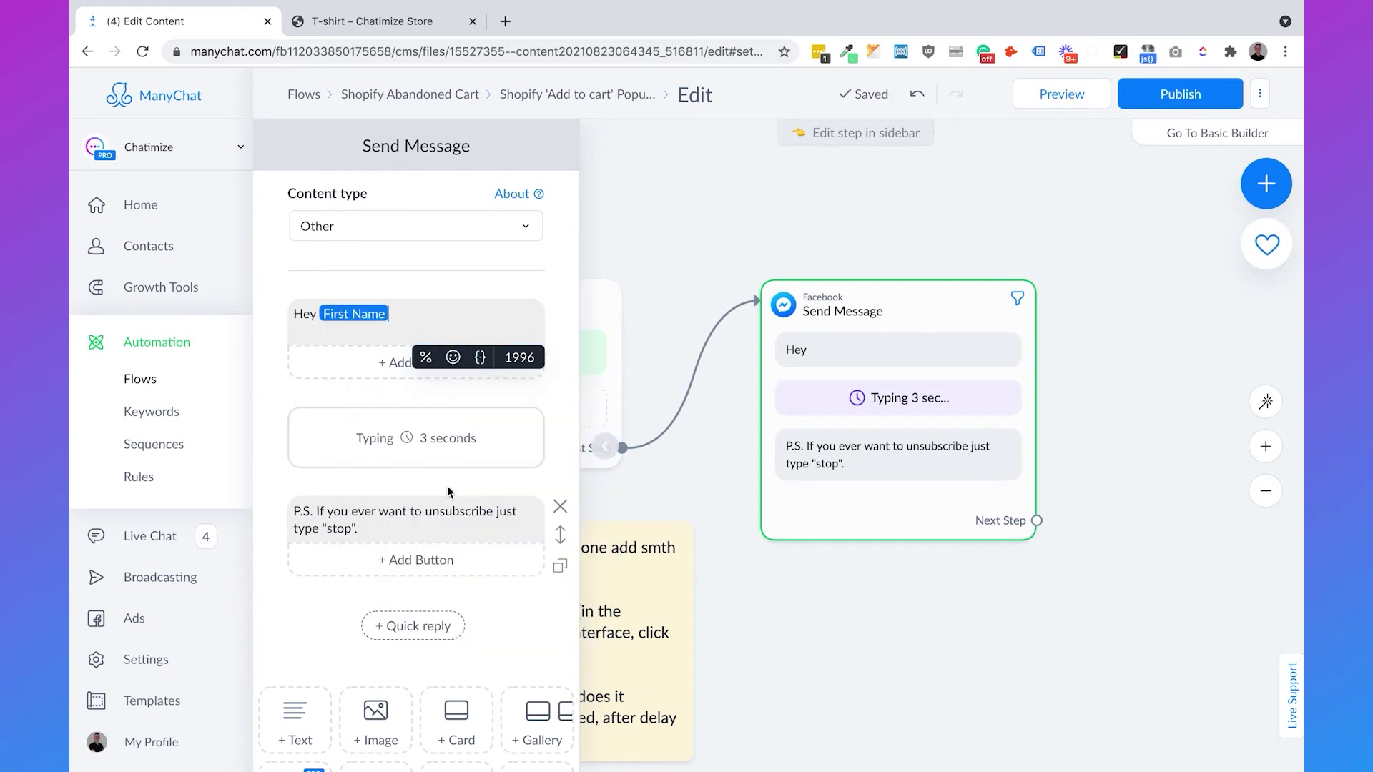
text(!)
- Add a paragraph reading "Click on the button below to get your 10% discount" ending with a pointing-down emoji
key(Return)
key(Return)
text(Click on the button below to get your 10% discount)
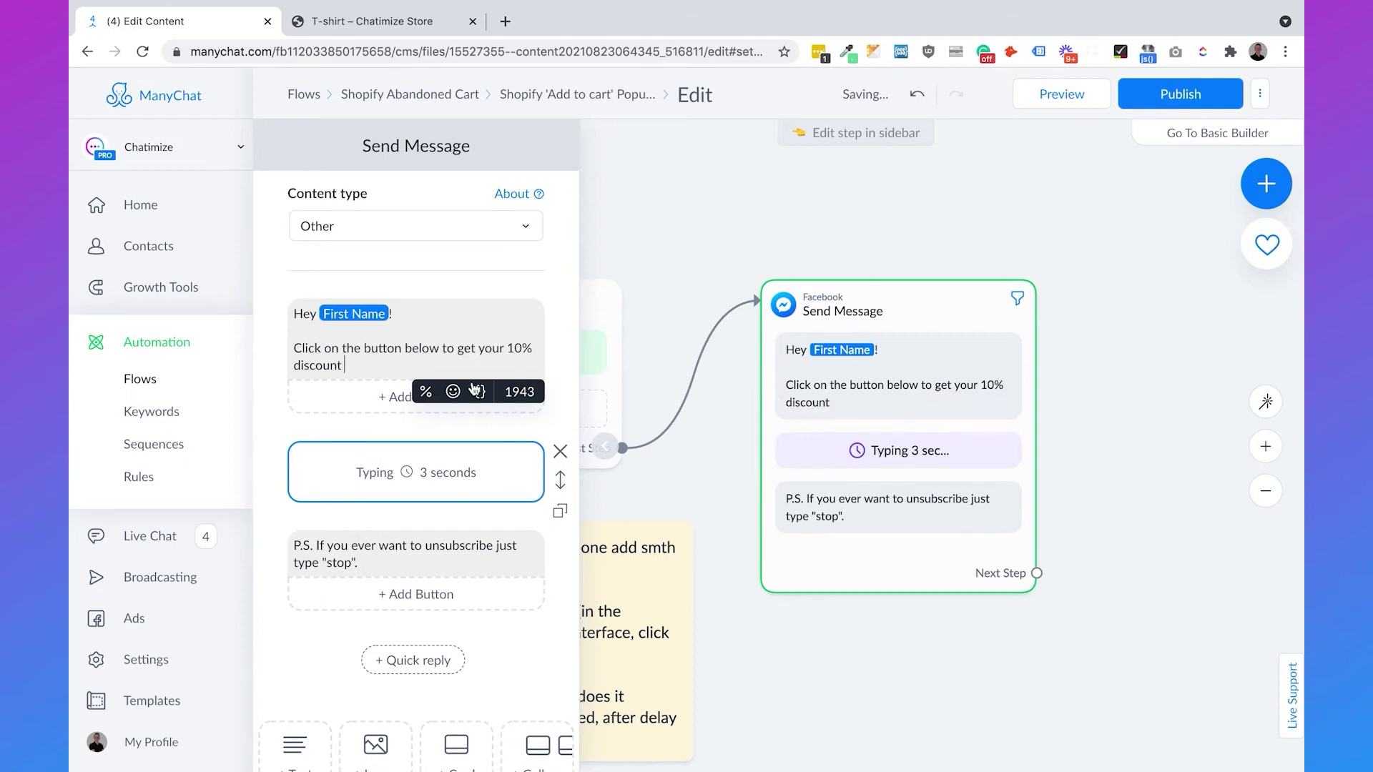
click(453, 392)
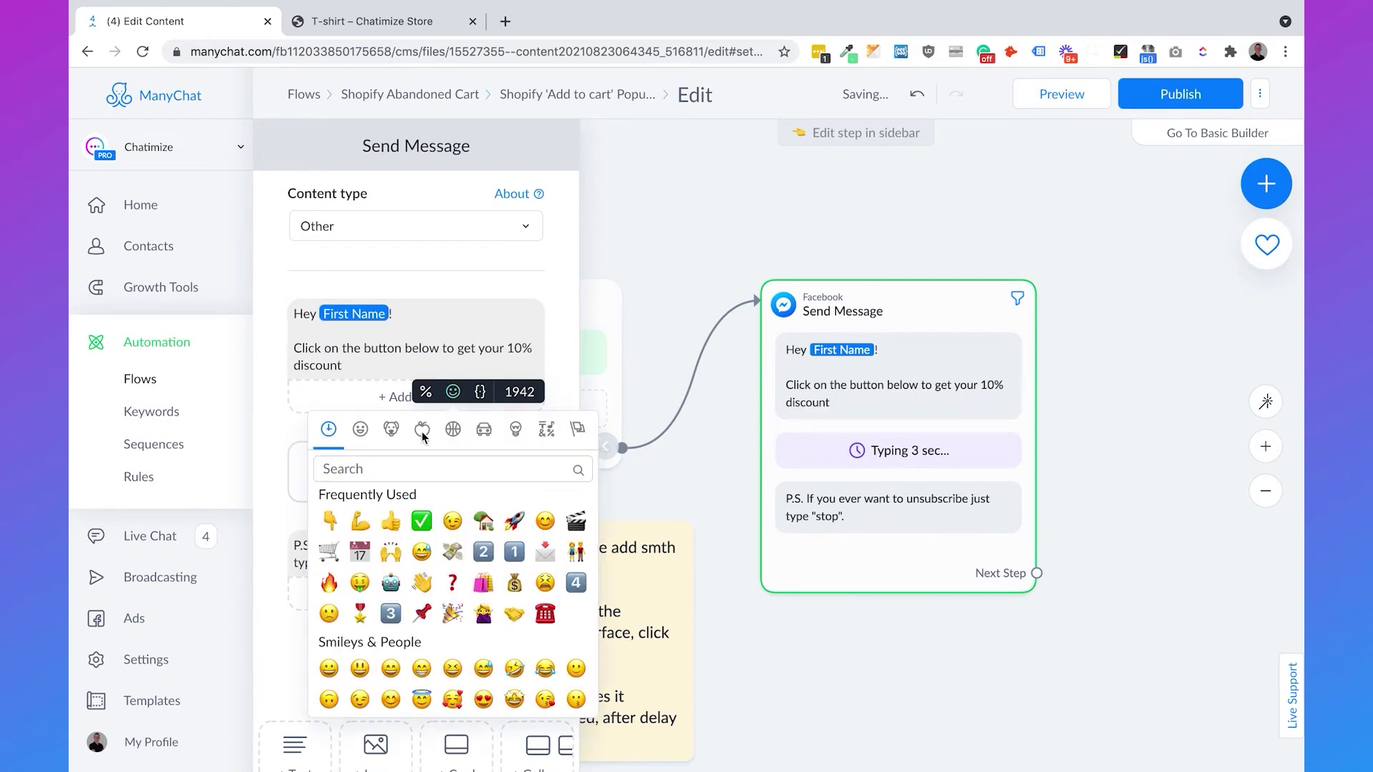
click(330, 521)
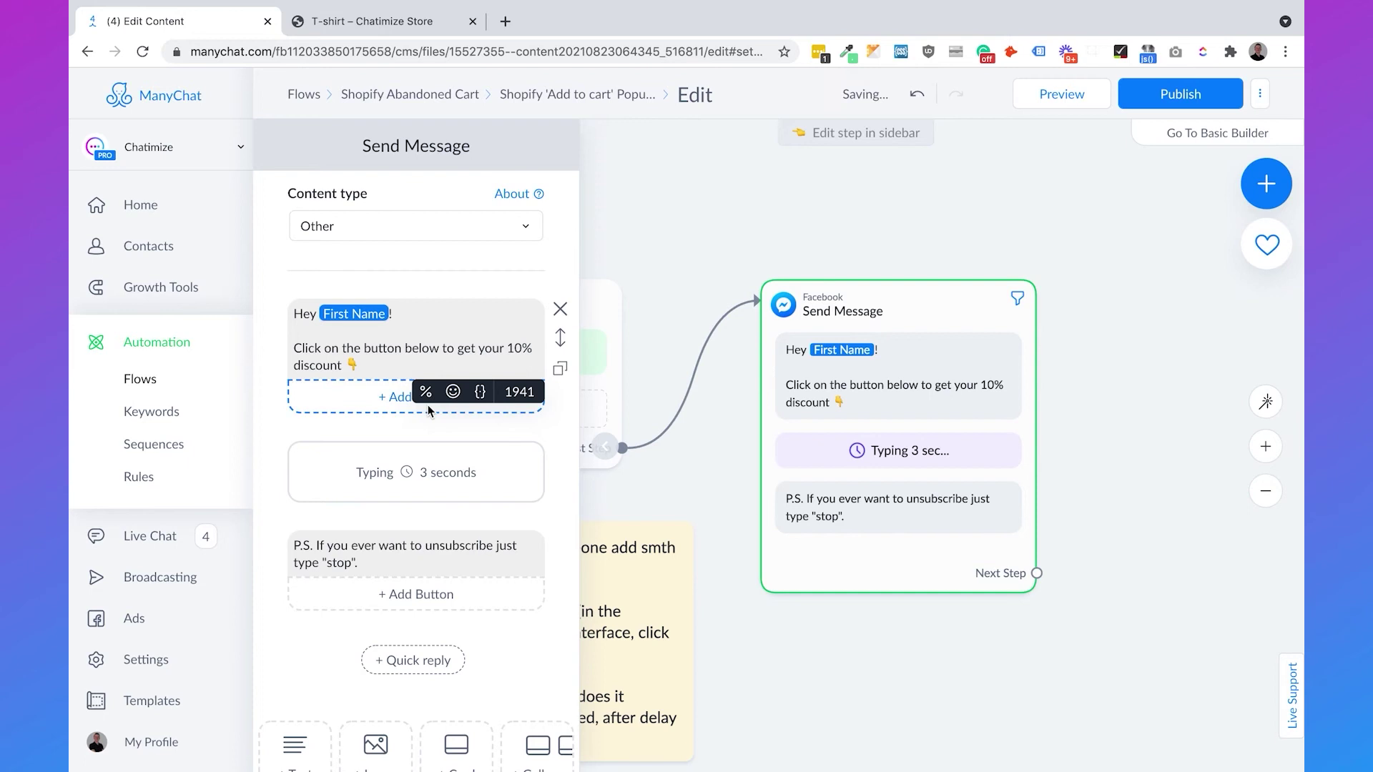
- Add the paragraph "(This coupon is automatically added to your shopping cart, so you don't have to do anything" with a winking emoji and closing parenthesis
key(Return)
key(Return)
text((This coupon is automatically adde)
text(d to )
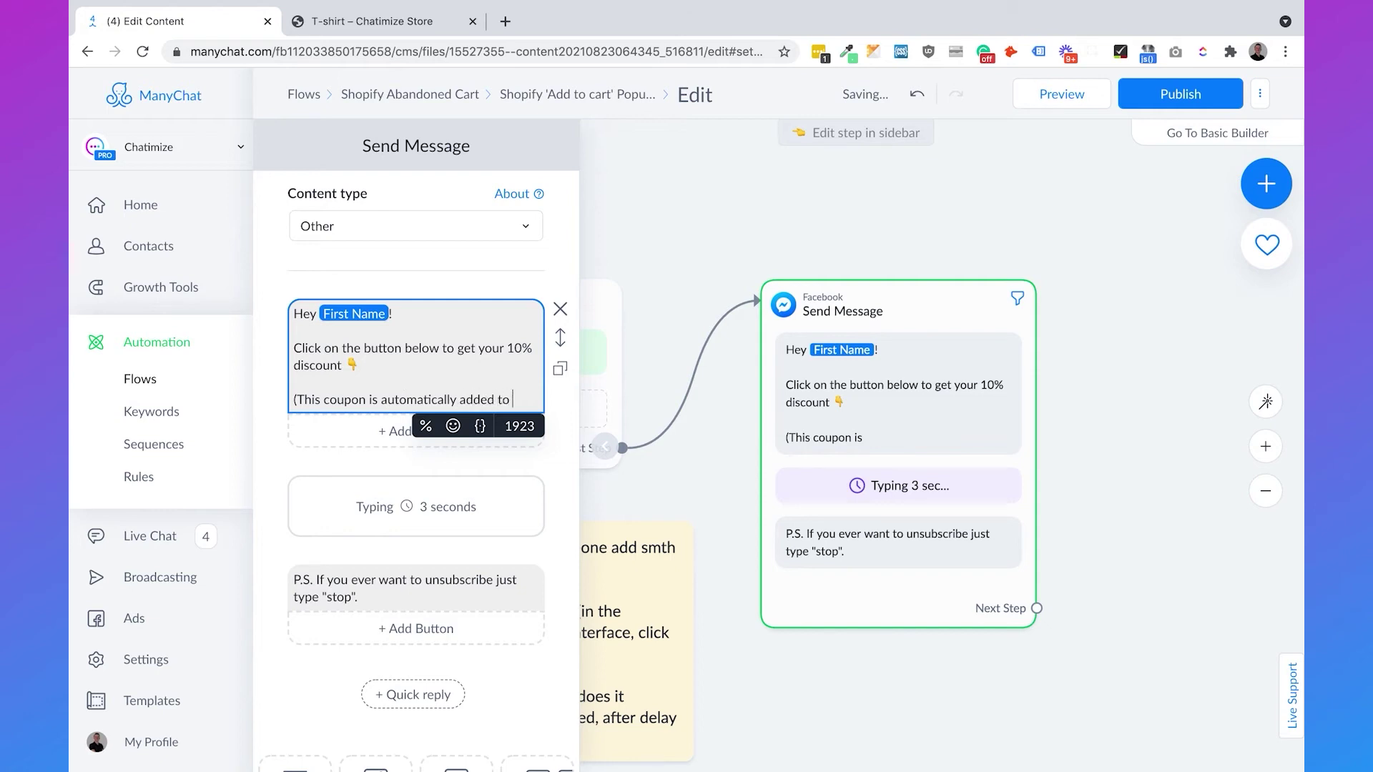
text(your shopping ca)
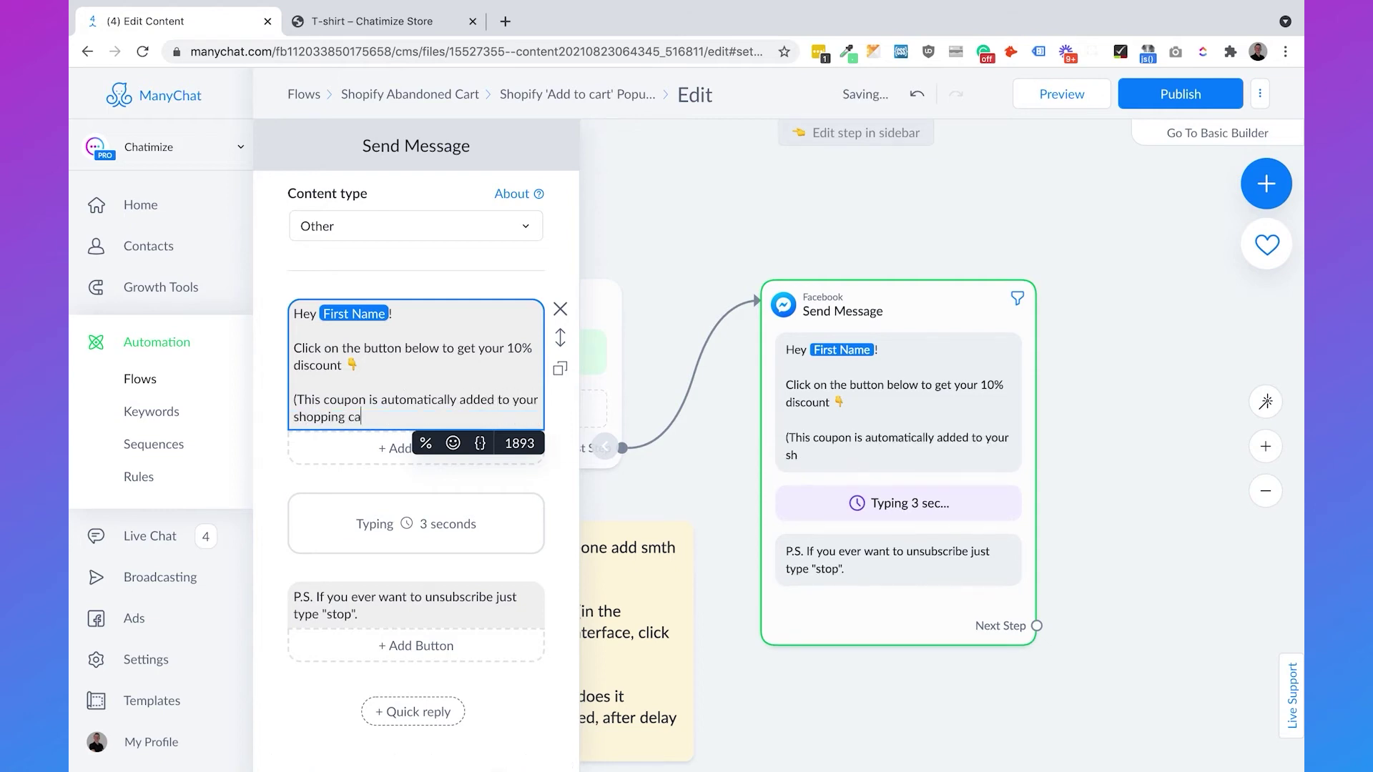
text(rt, so you do)
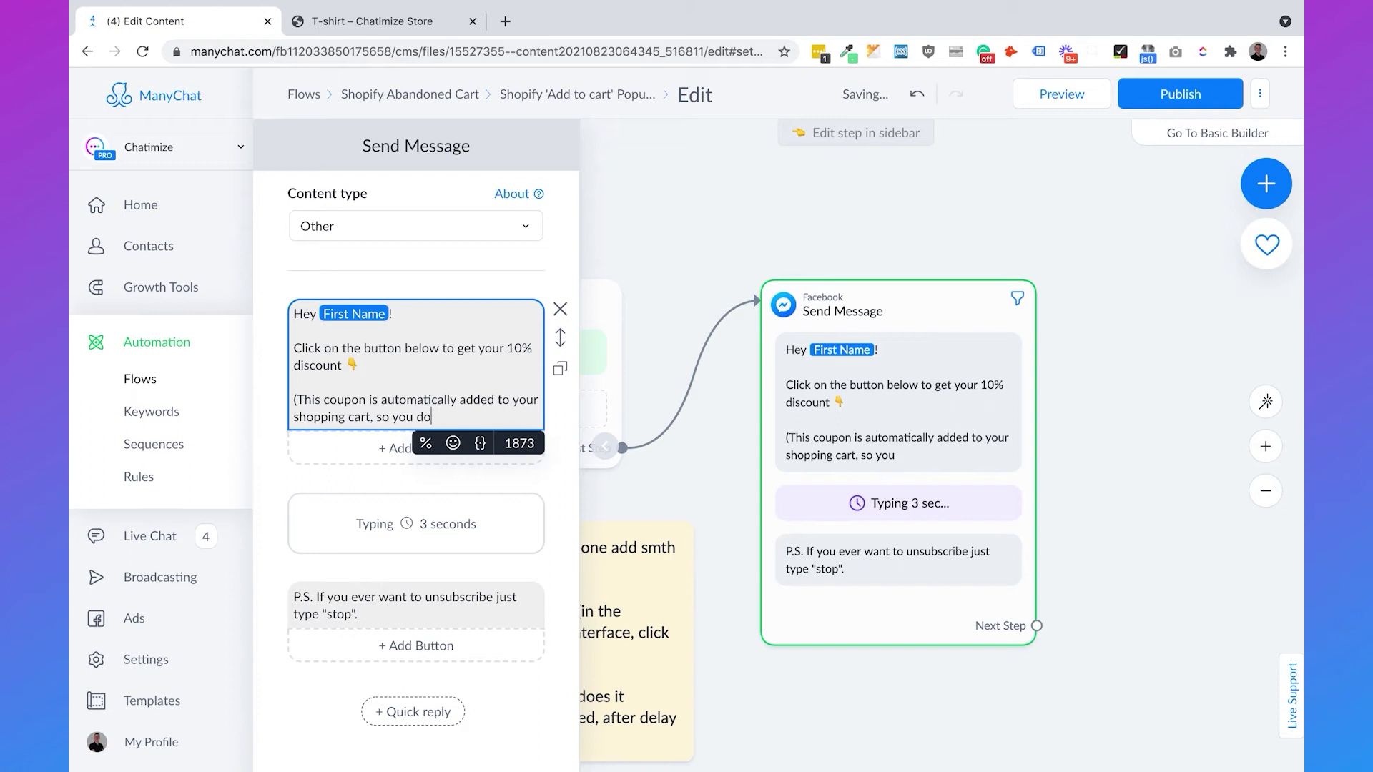
text(n't have to do anything)
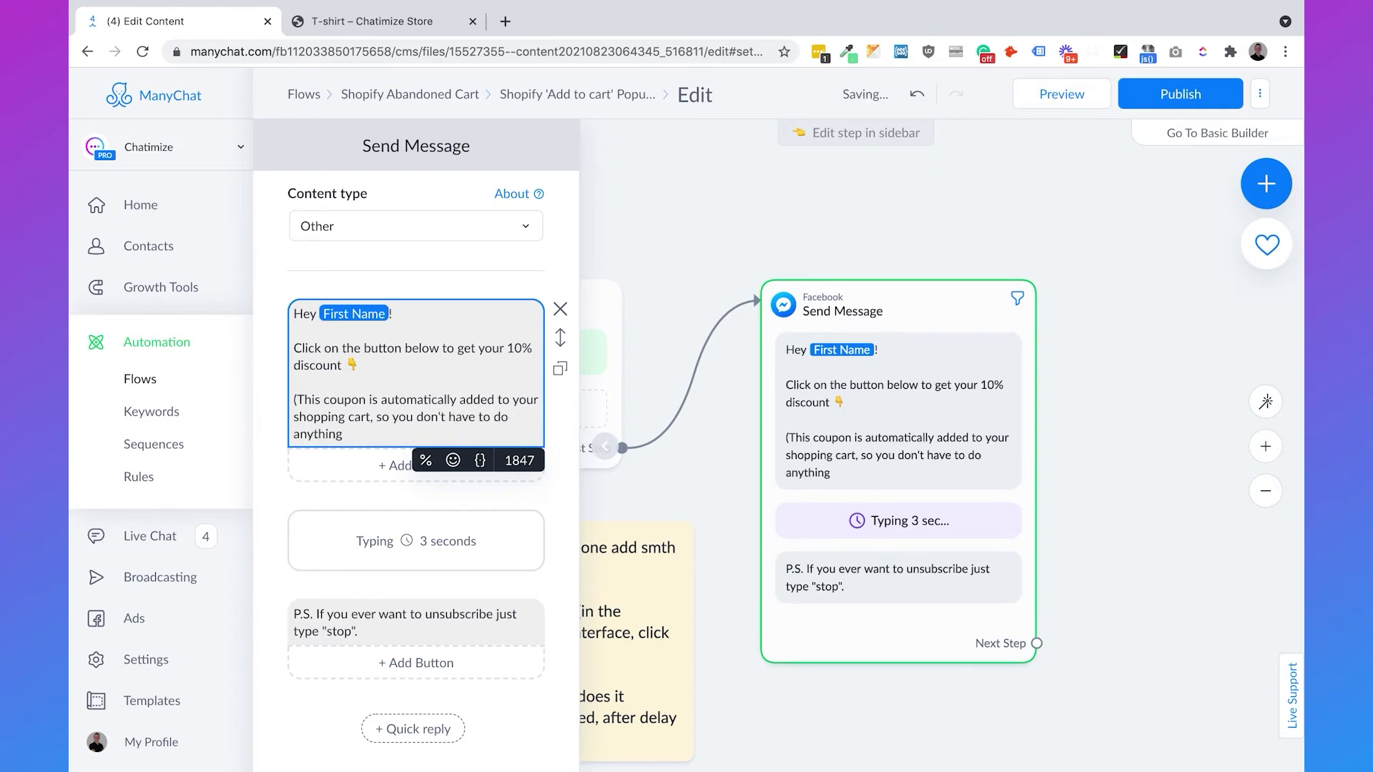
click(452, 460)
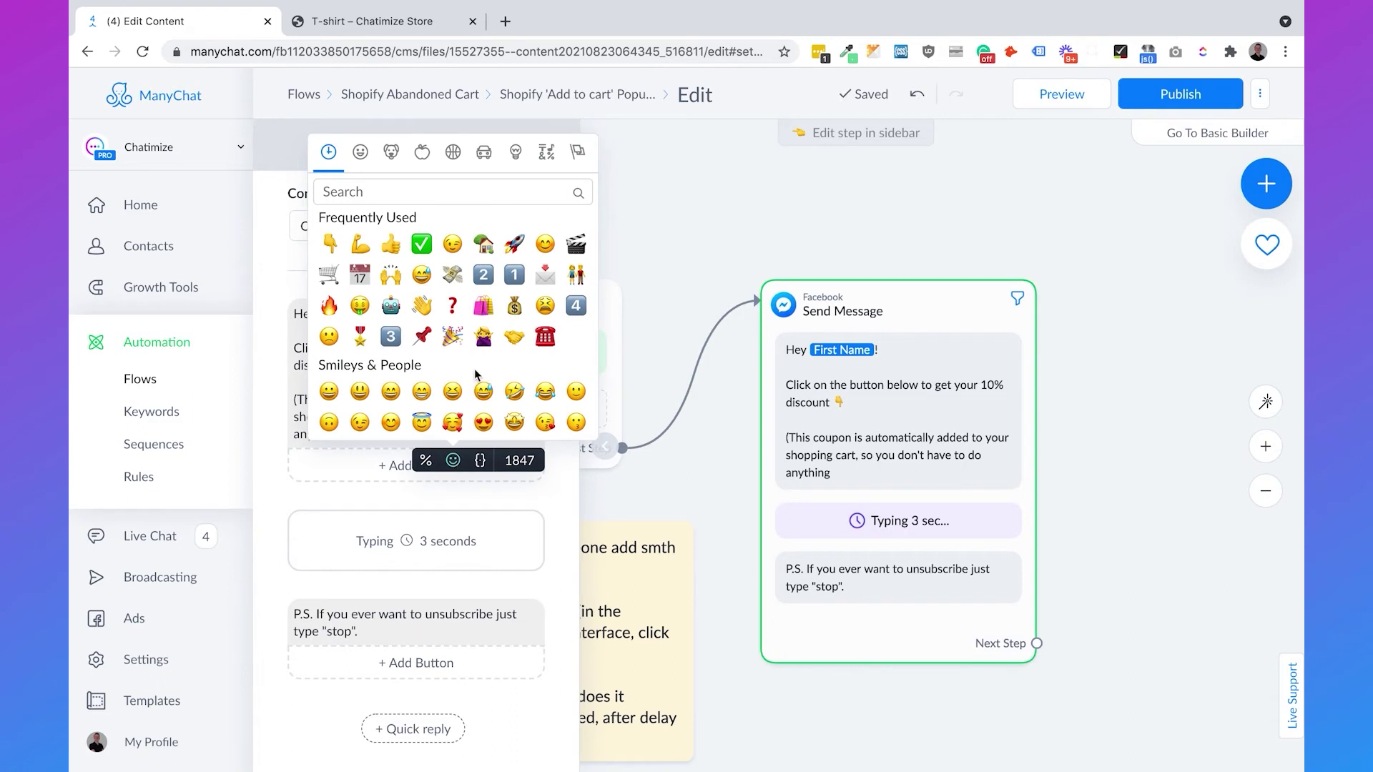
click(453, 244)
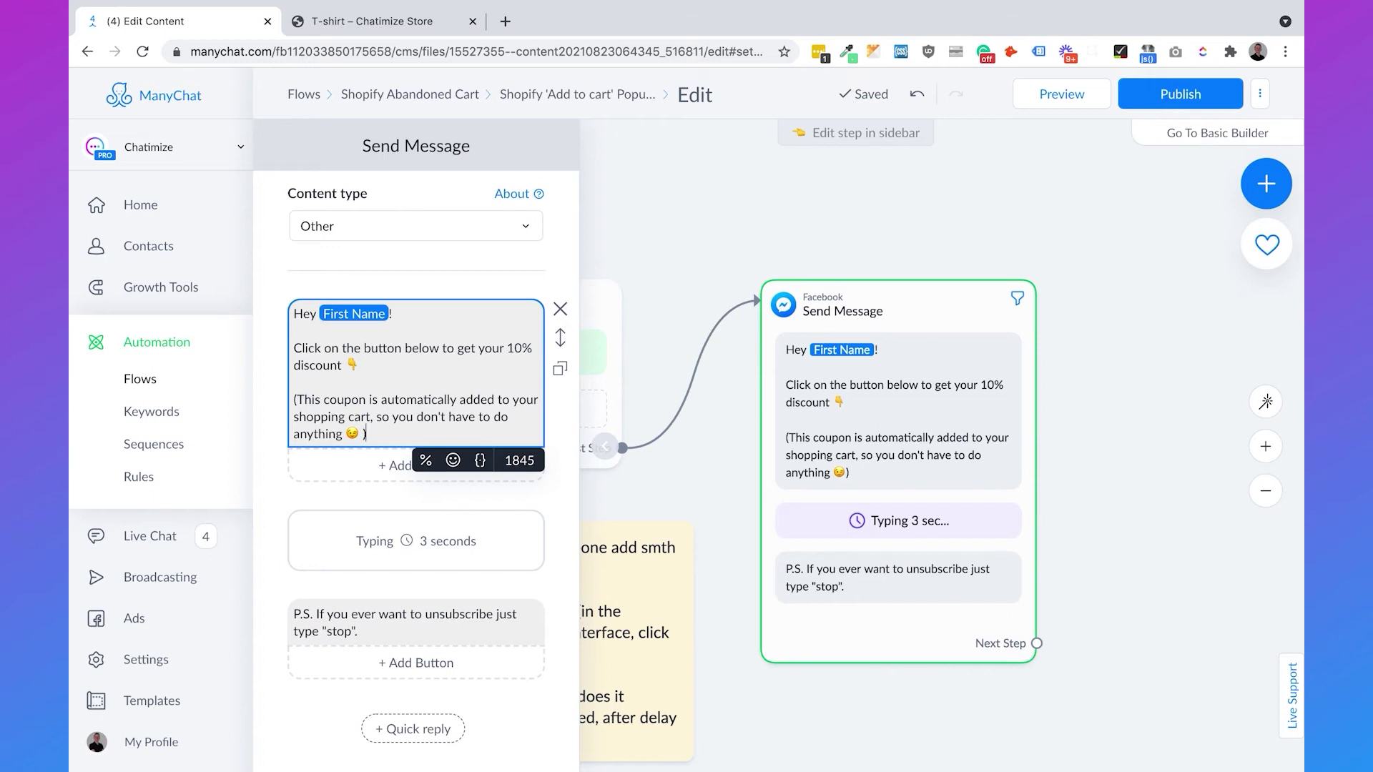
- Start a new coupon campaign from the welcome message, naming it COUPON10 and choosing the Static Coupon type
key(Return)
key(Return)
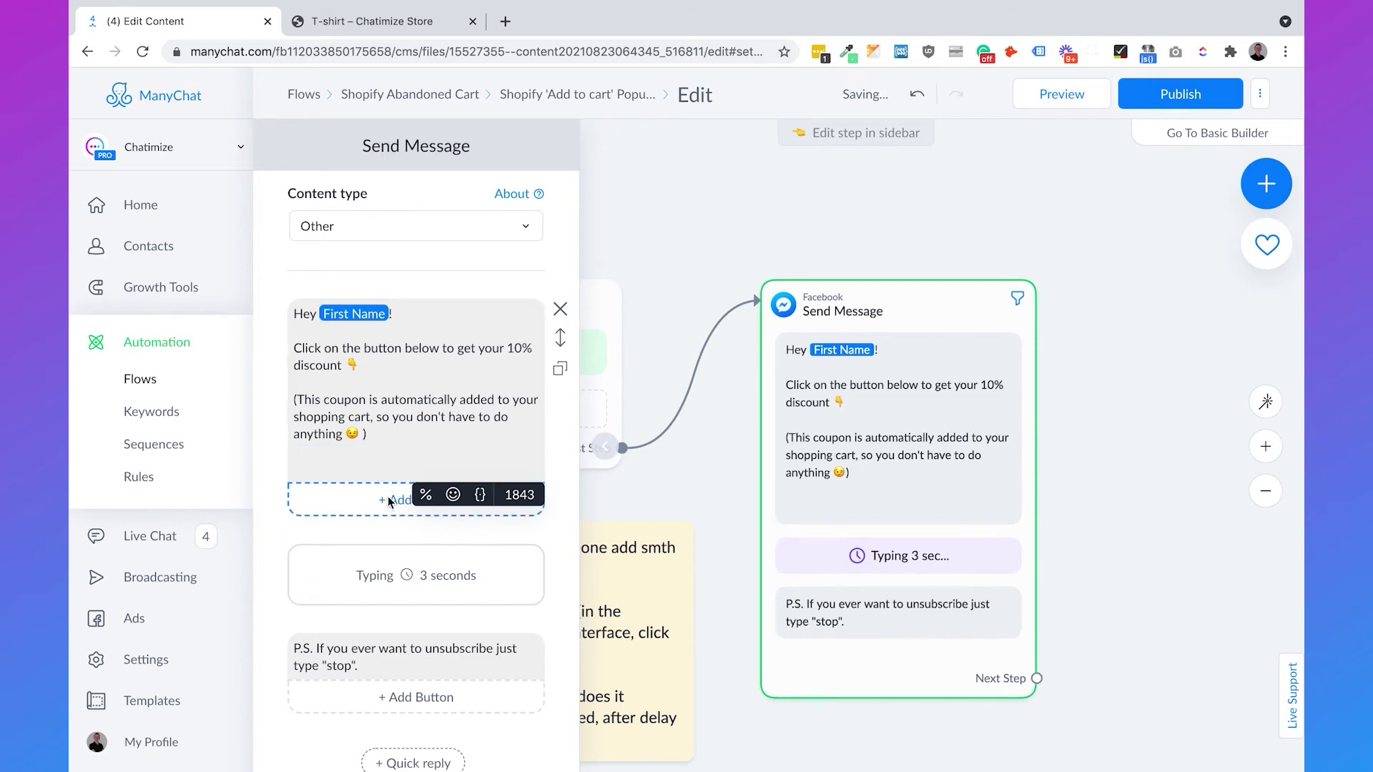
click(425, 495)
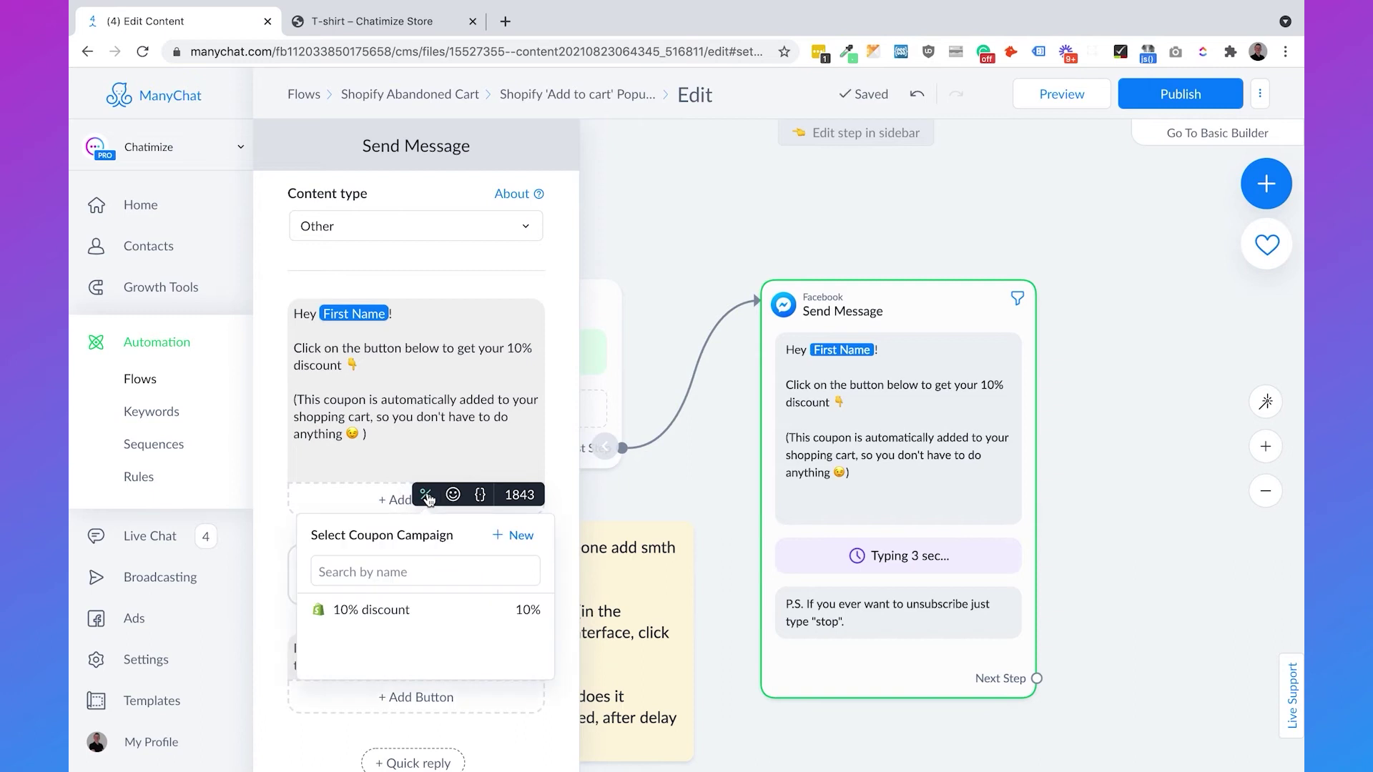
click(404, 575)
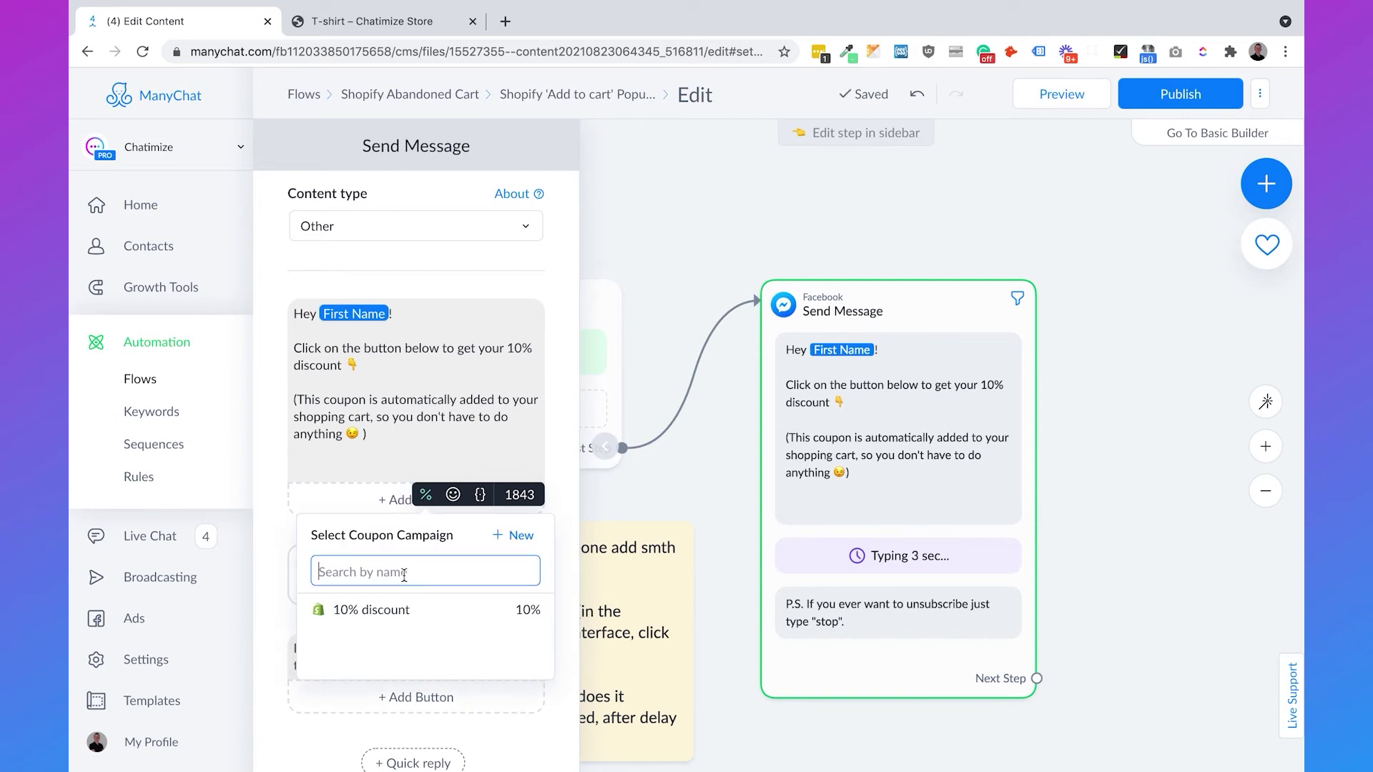
click(512, 540)
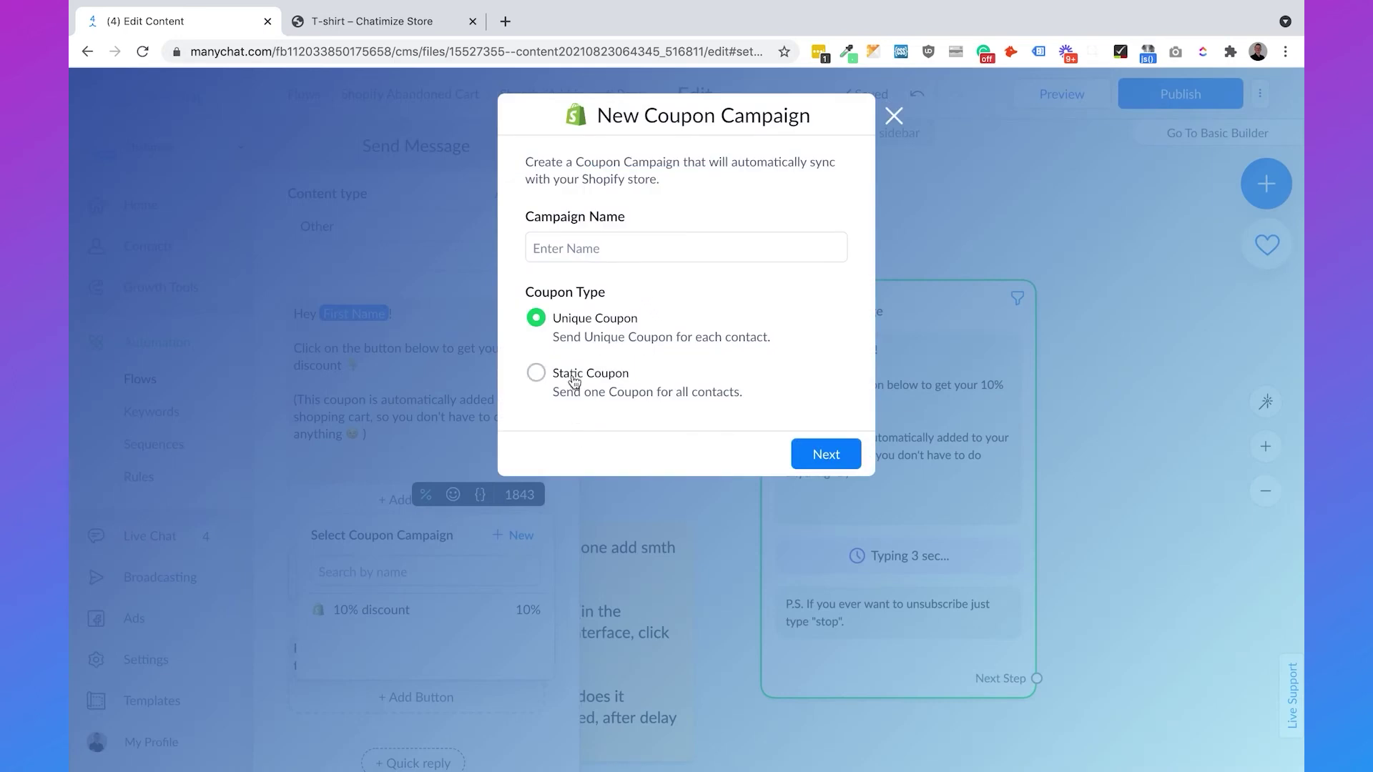
click(538, 376)
click(604, 261)
text(COUPON10)
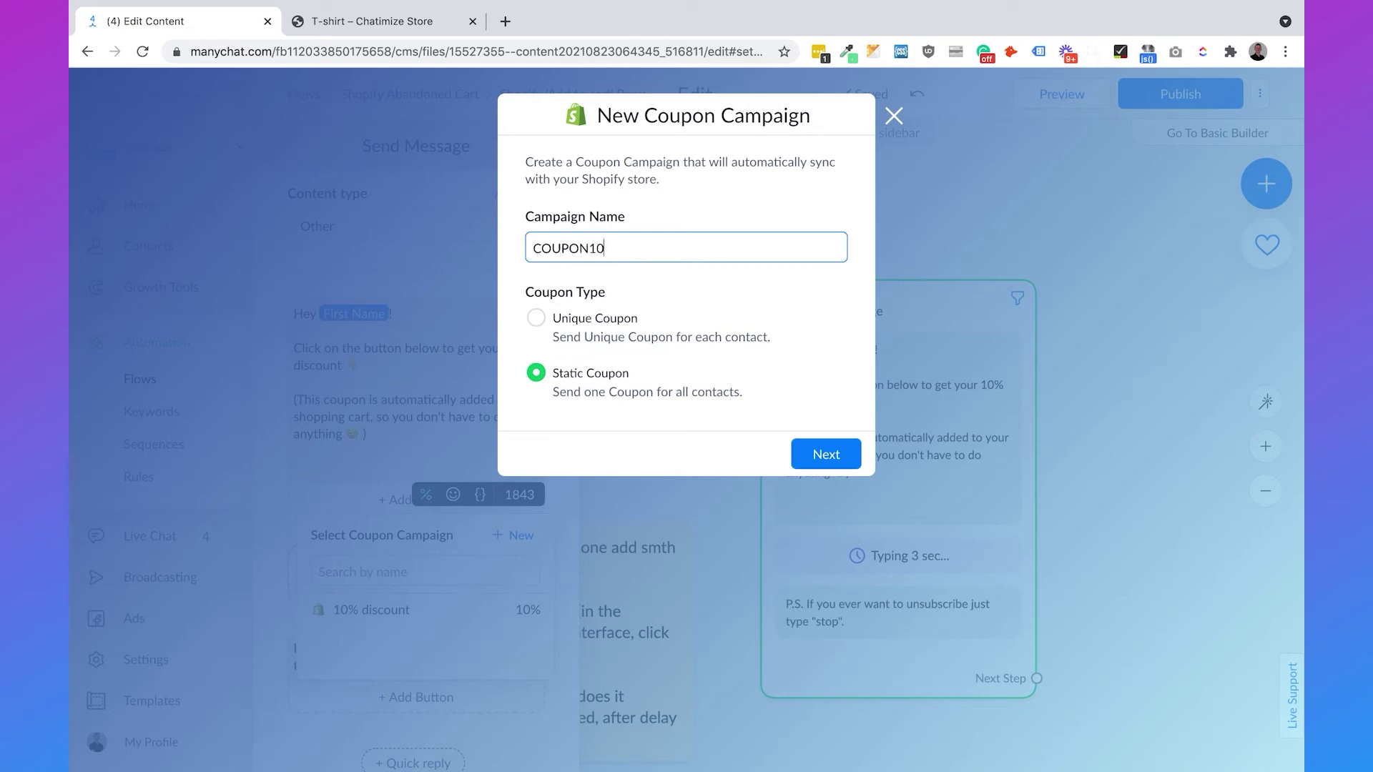
key(ctrl+a)
key(ctrl+c)
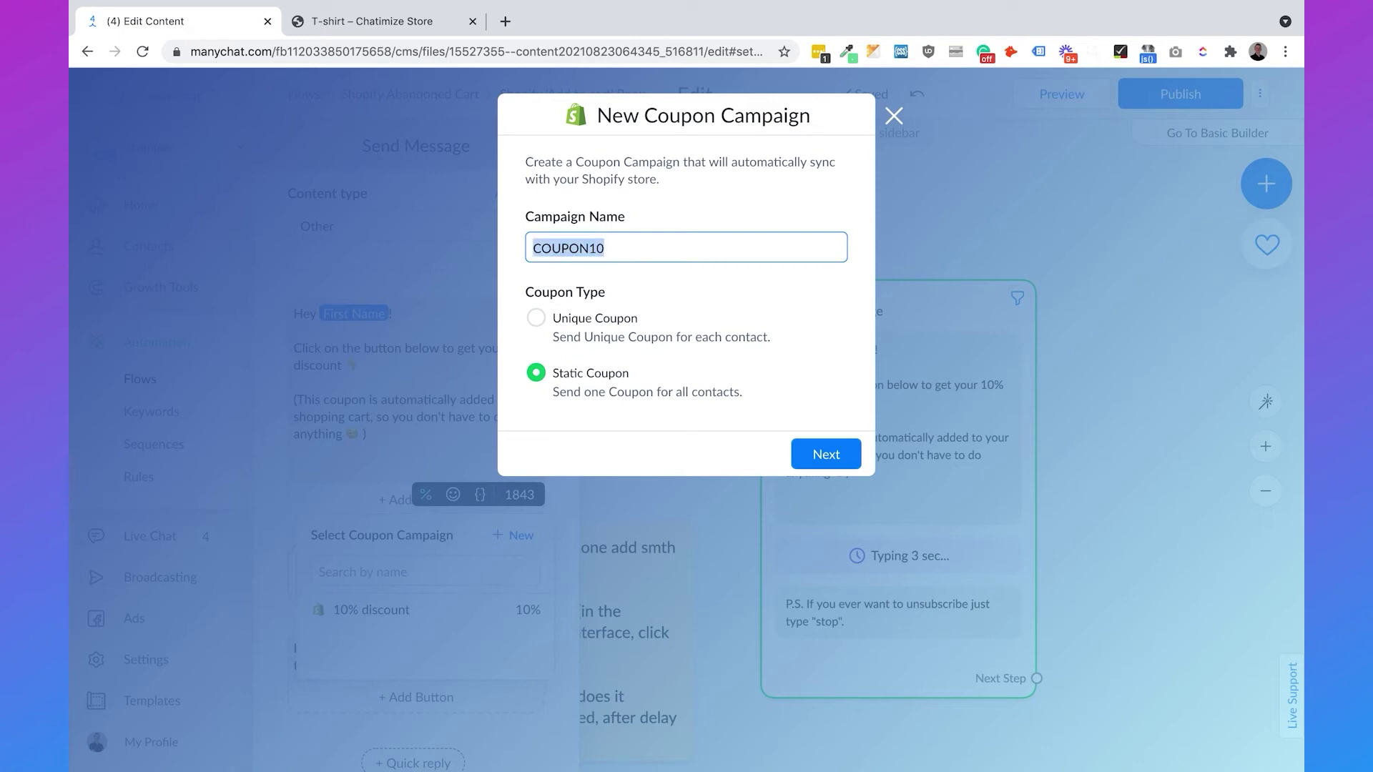
click(801, 450)
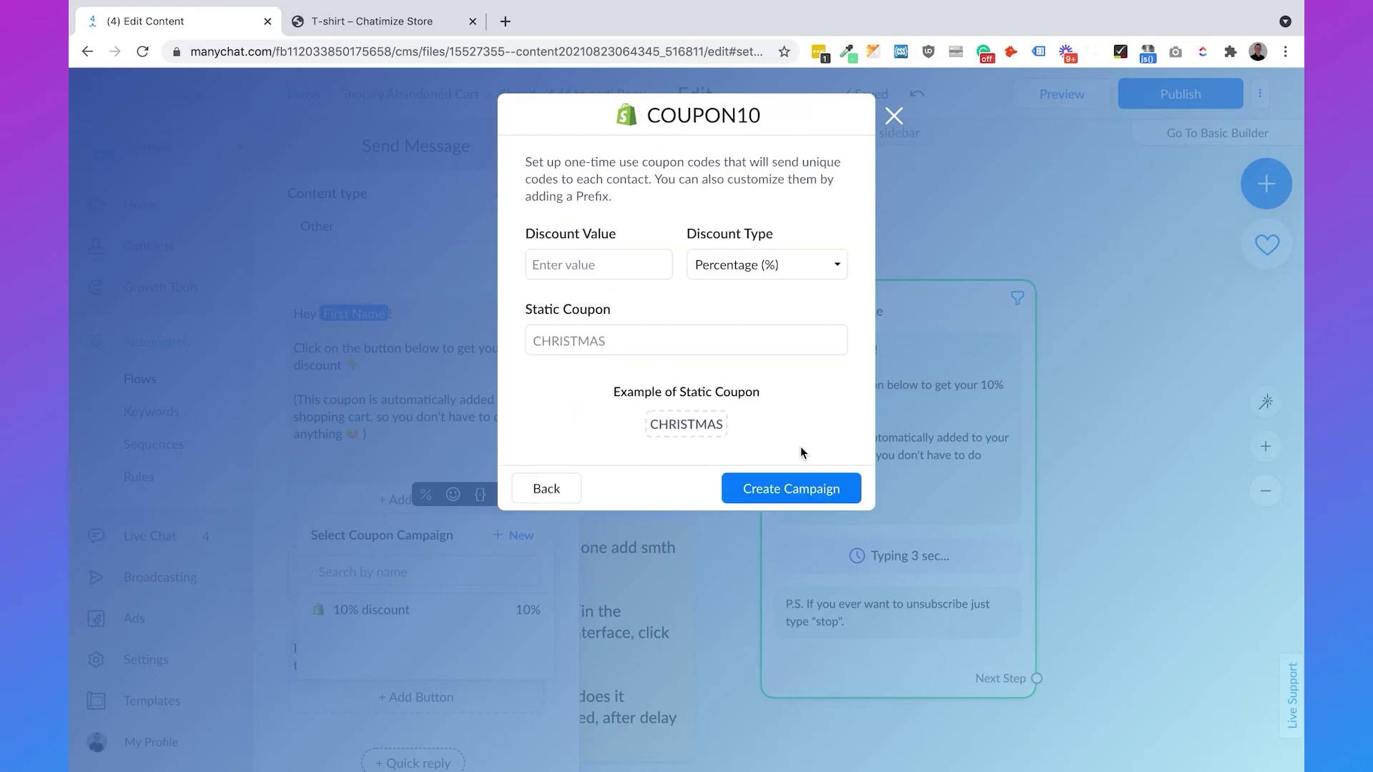
- Create the campaign with a 10 percent discount and static coupon COUPON10, and delete the coupon tag inserted in the message
click(579, 262)
text(10)
key(Tab)
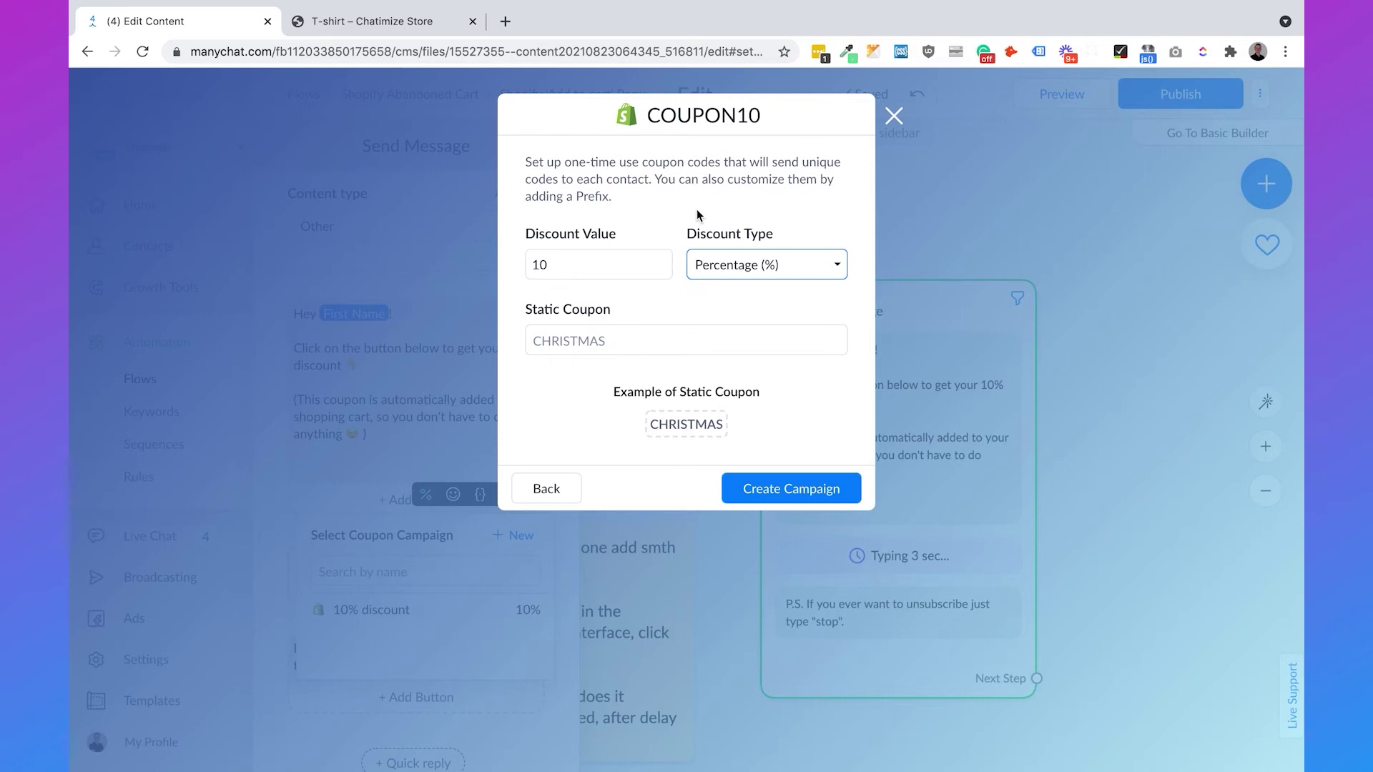
click(643, 336)
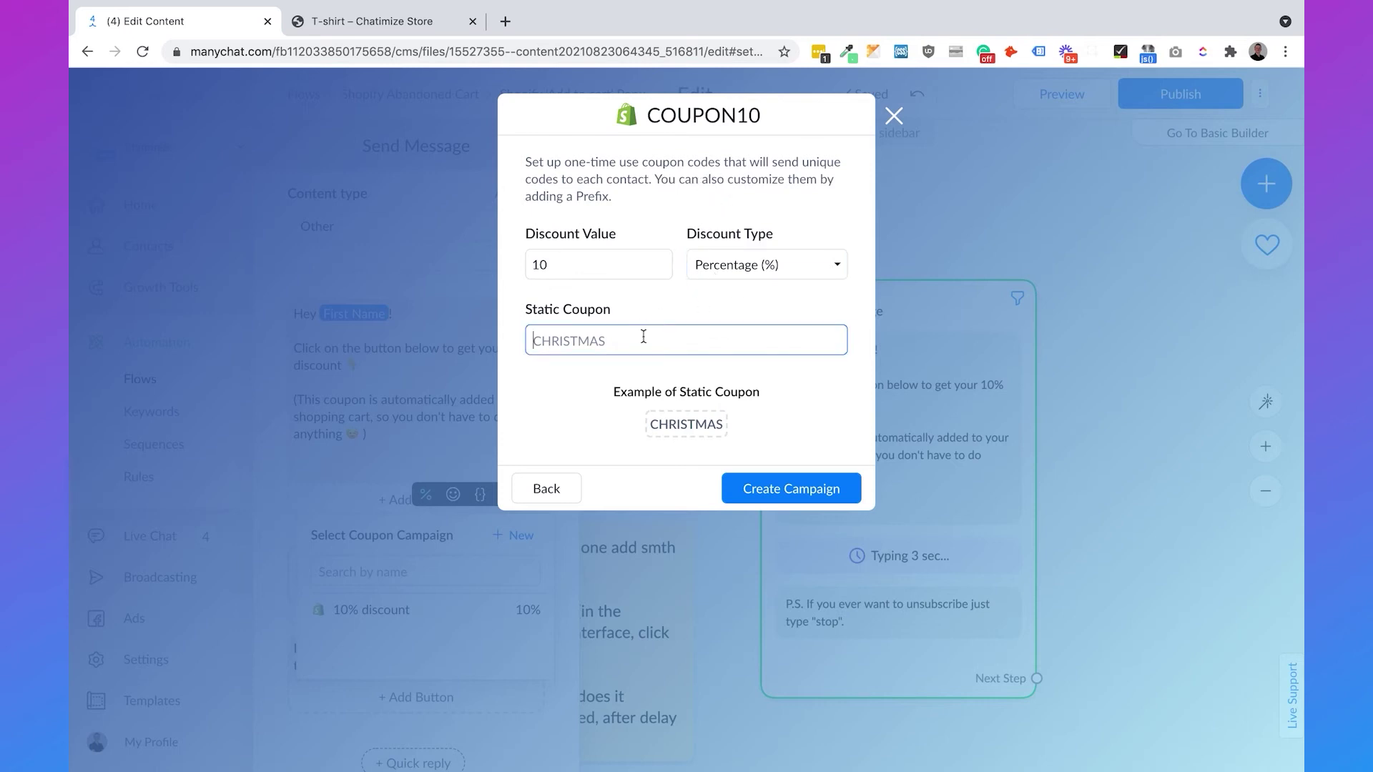
key(ctrl+v)
click(691, 317)
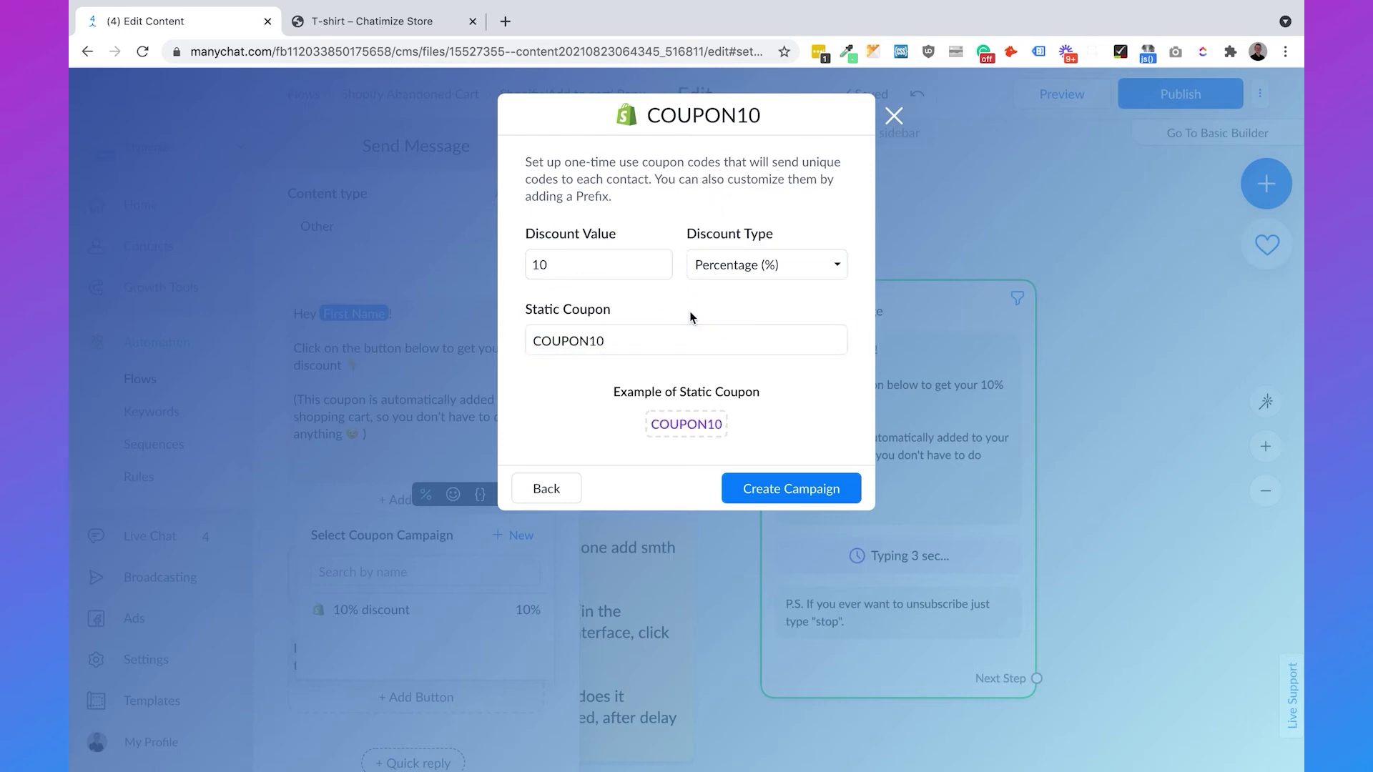
click(816, 490)
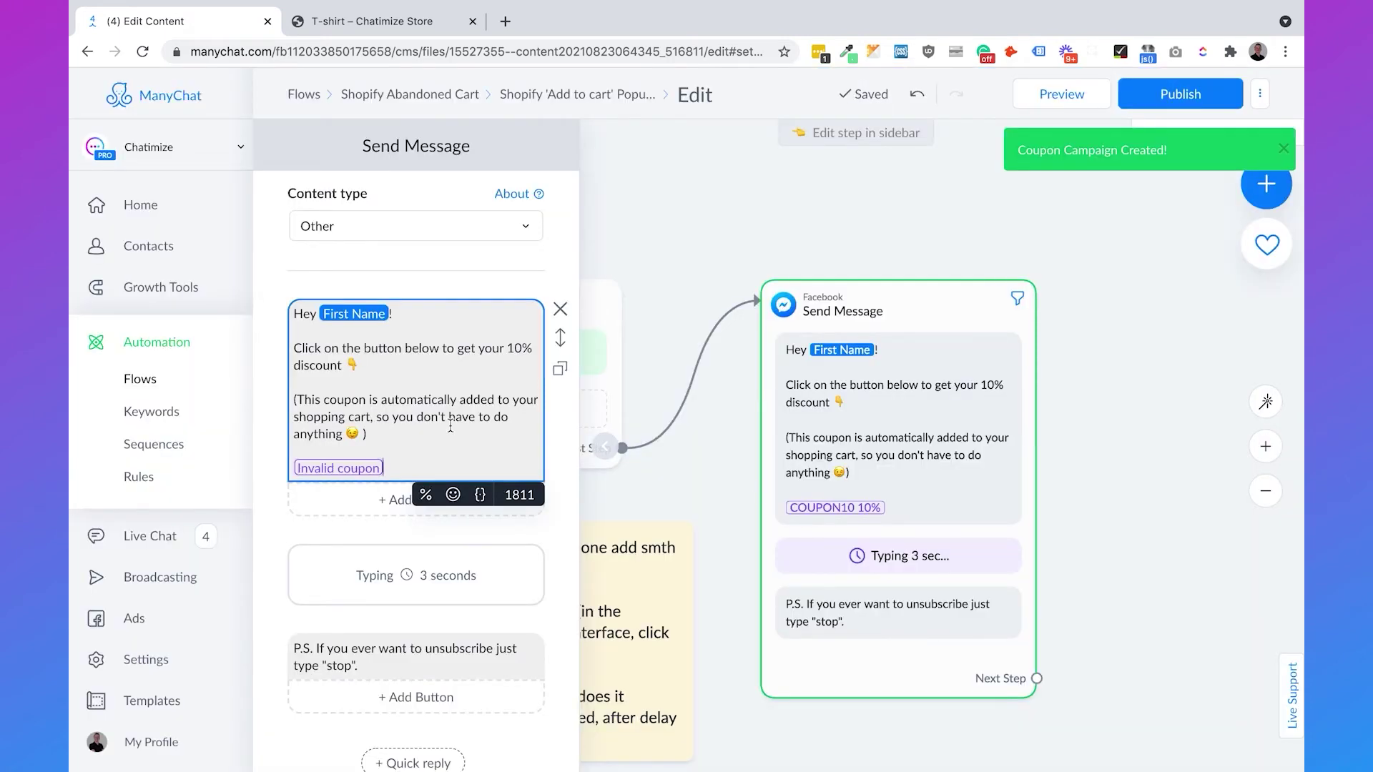
key(BackSpace)
key(BackSpace)
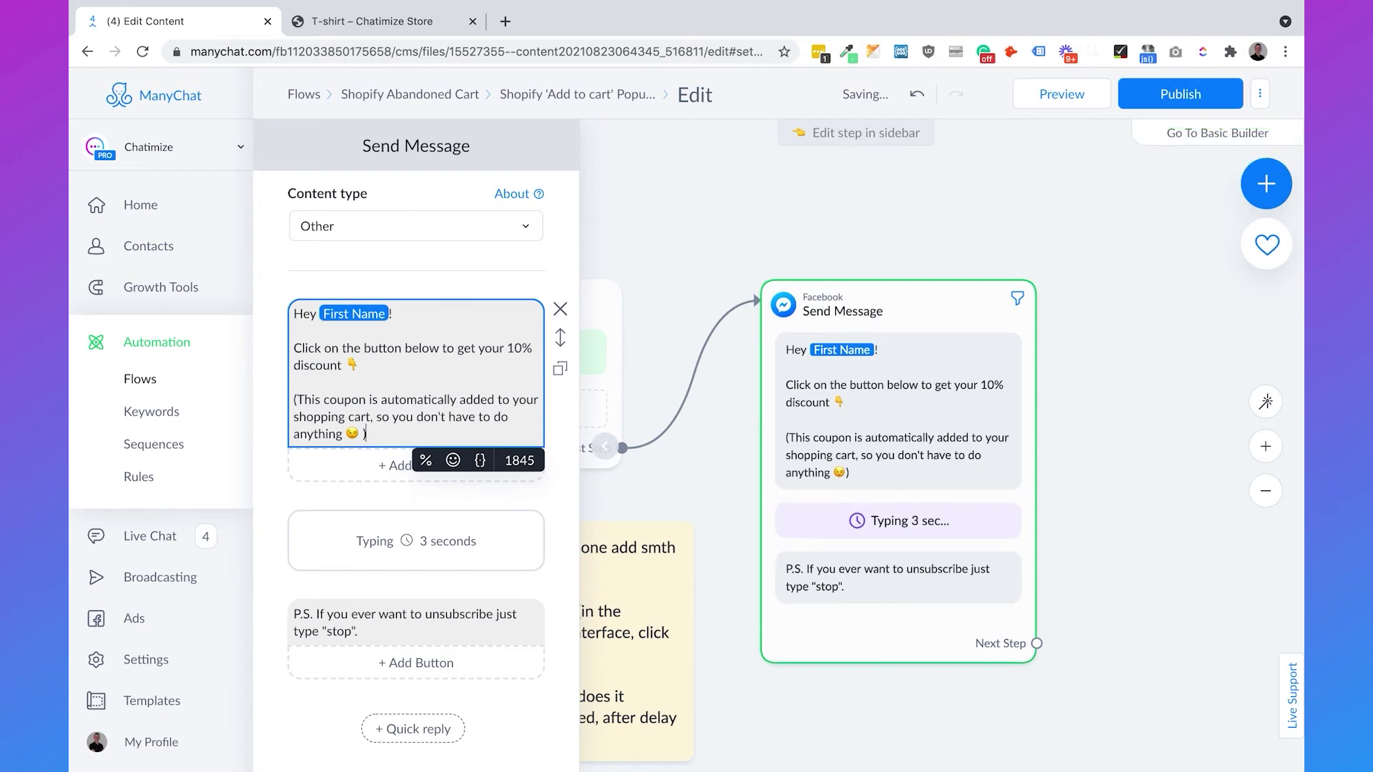
- Add a button to the welcome message titled "Shop with 10% off" preceded by a shopping bags emoji
click(337, 472)
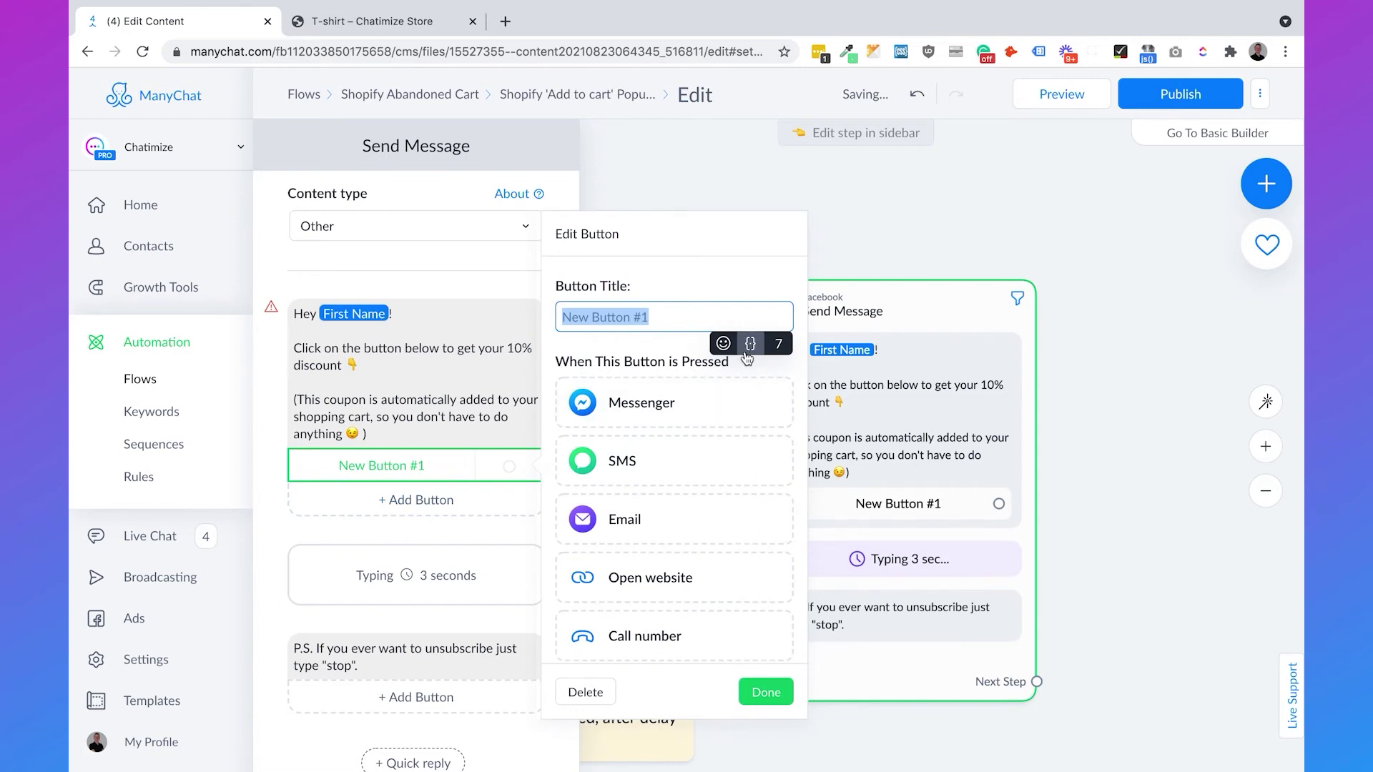
key(BackSpace)
click(718, 344)
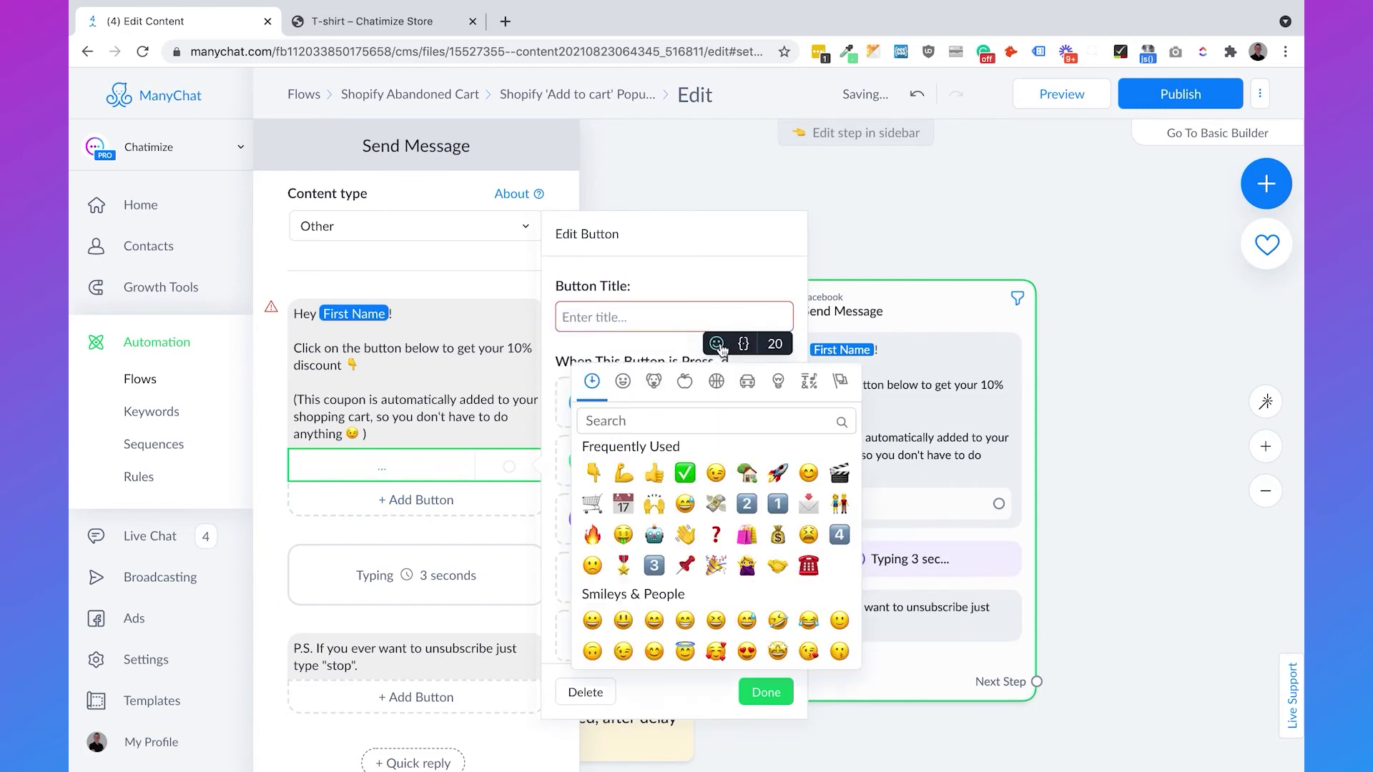
click(746, 538)
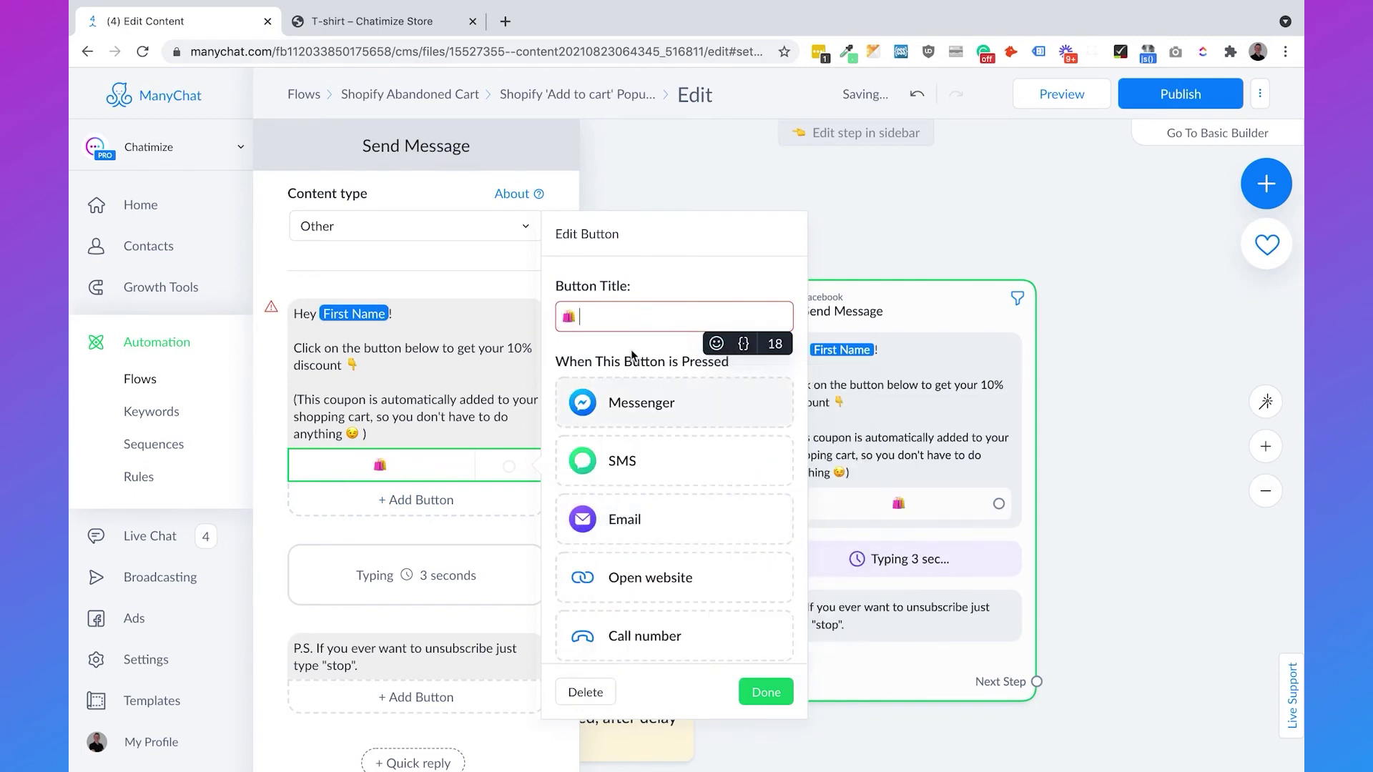
text(S)
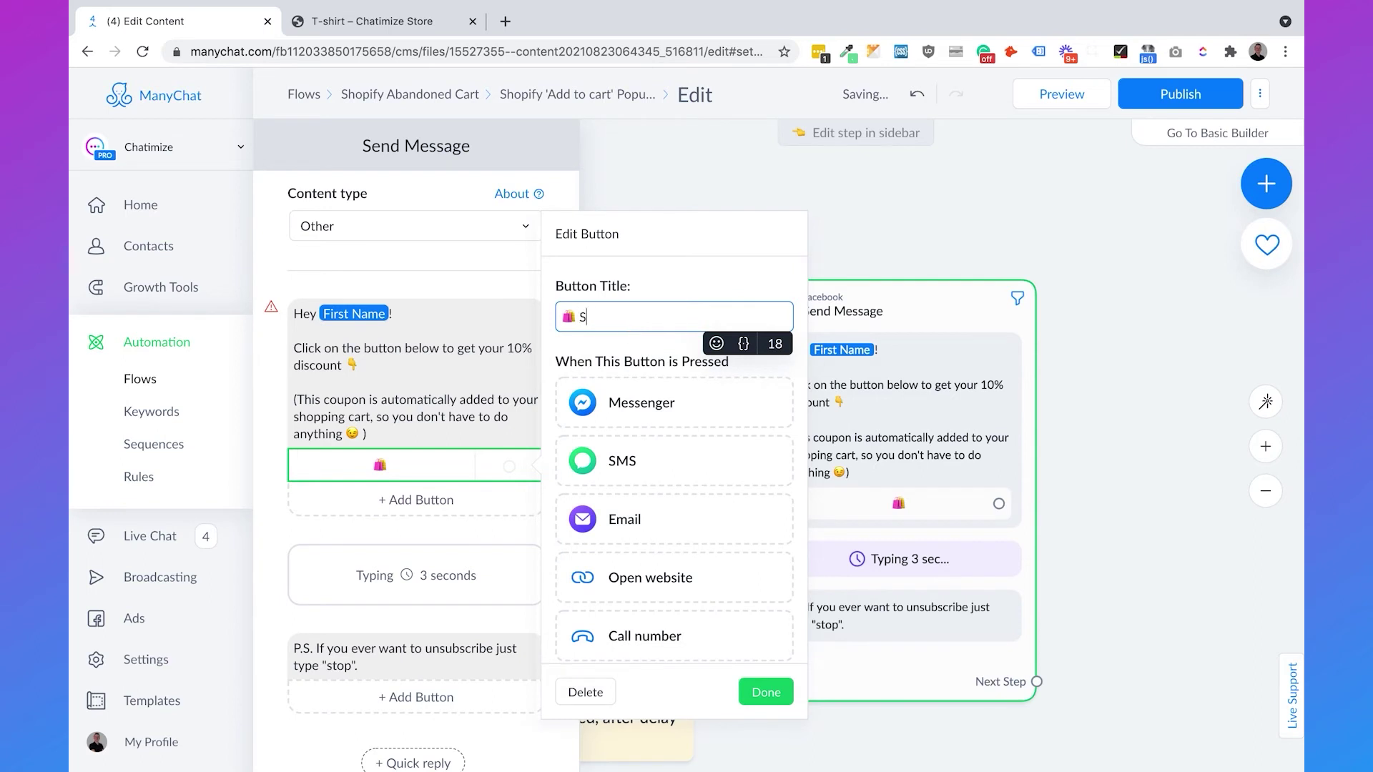
text(hop with 10% off)
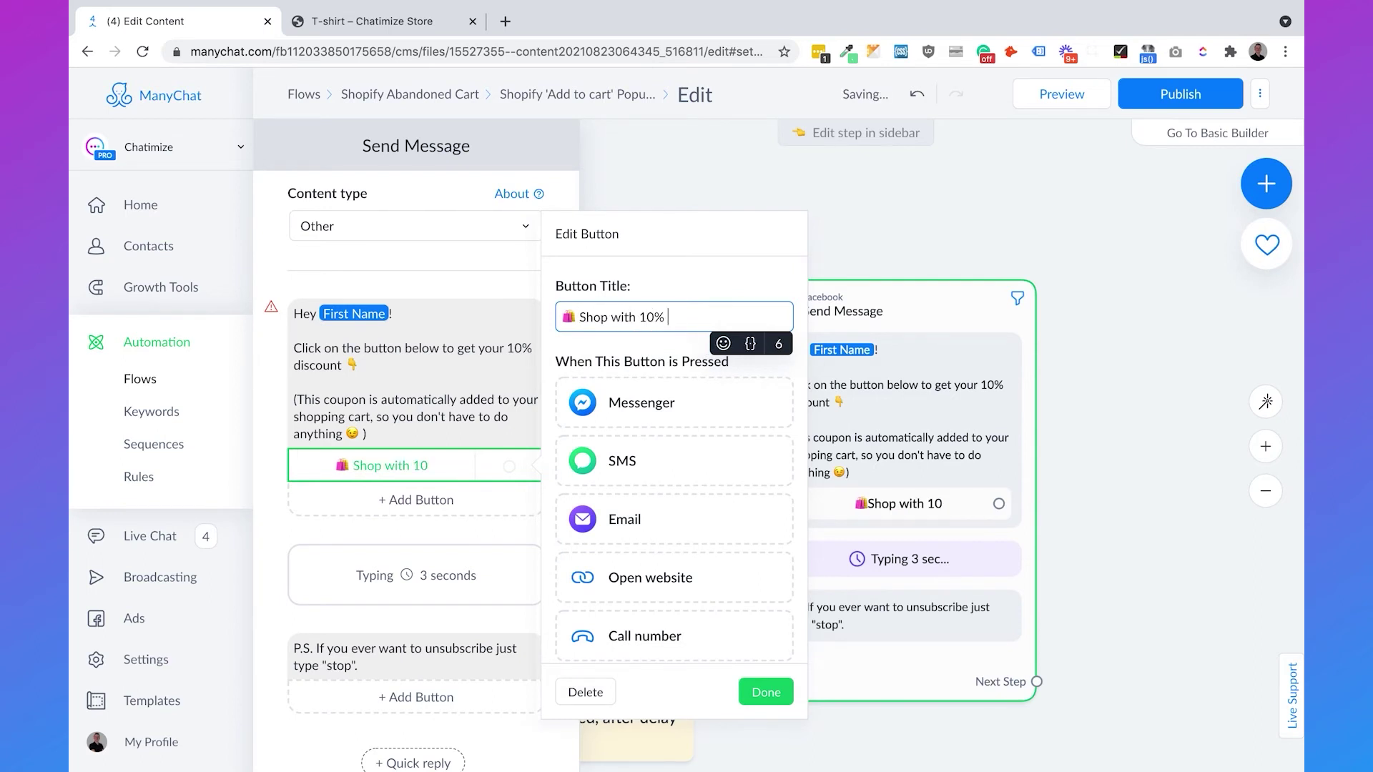
click(663, 243)
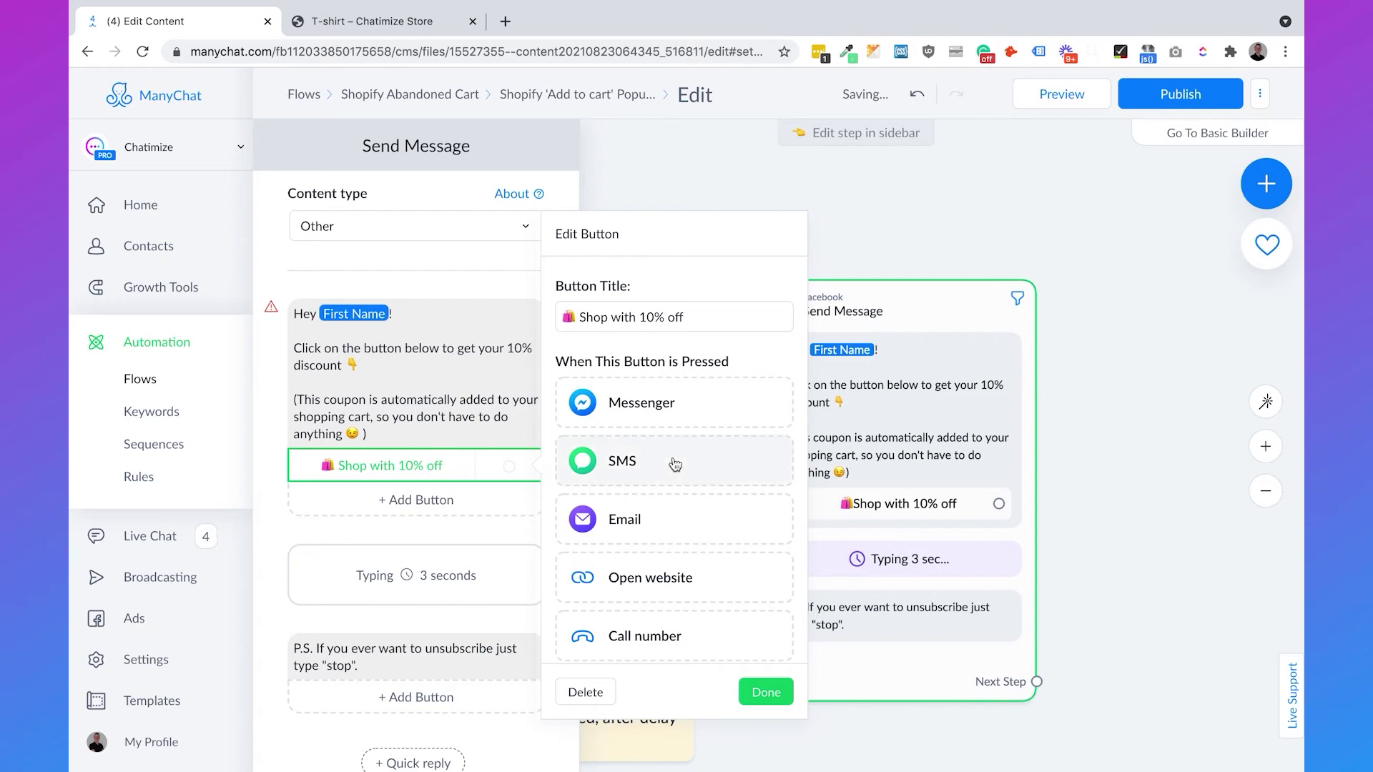
- Set the "Shop with 10% off" button's action to Open website
scroll(675, 466, down, 1)
click(665, 492)
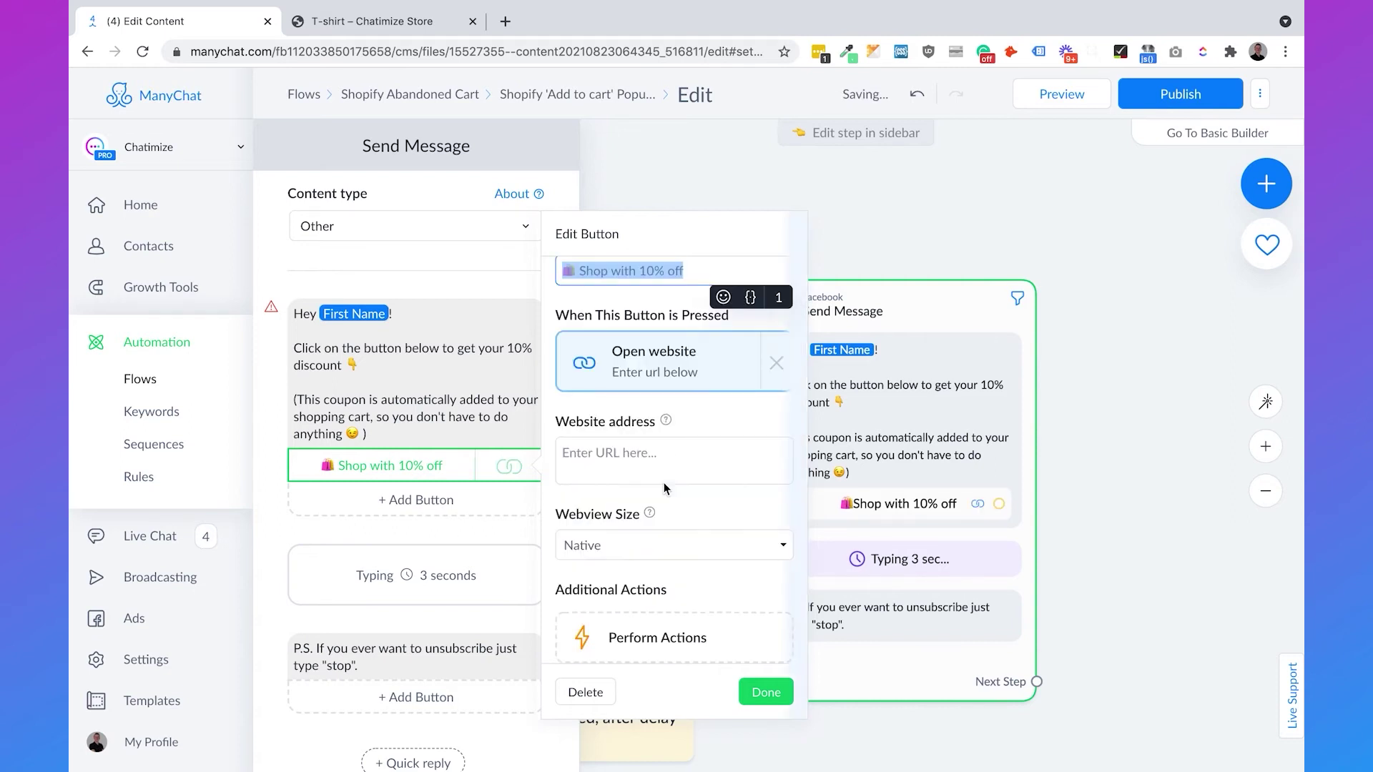
click(713, 234)
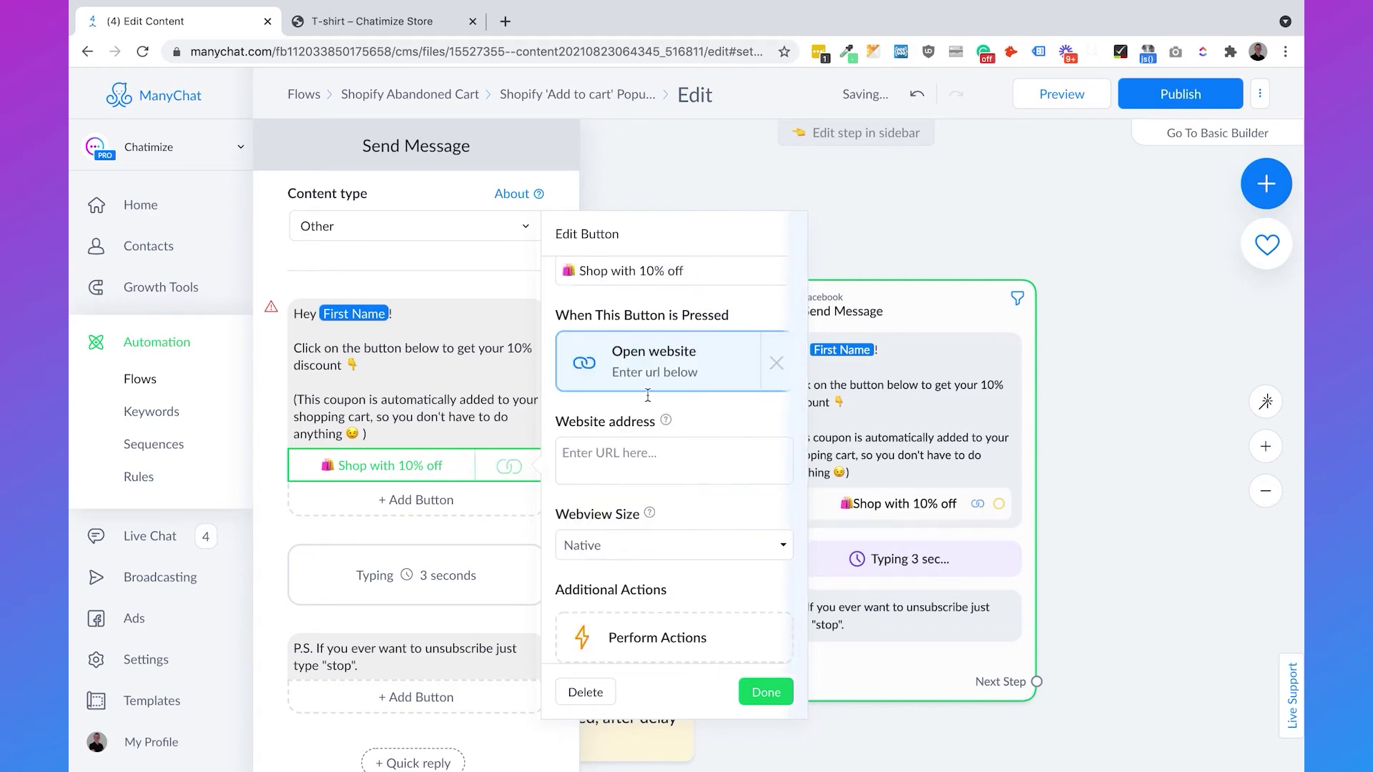
click(634, 455)
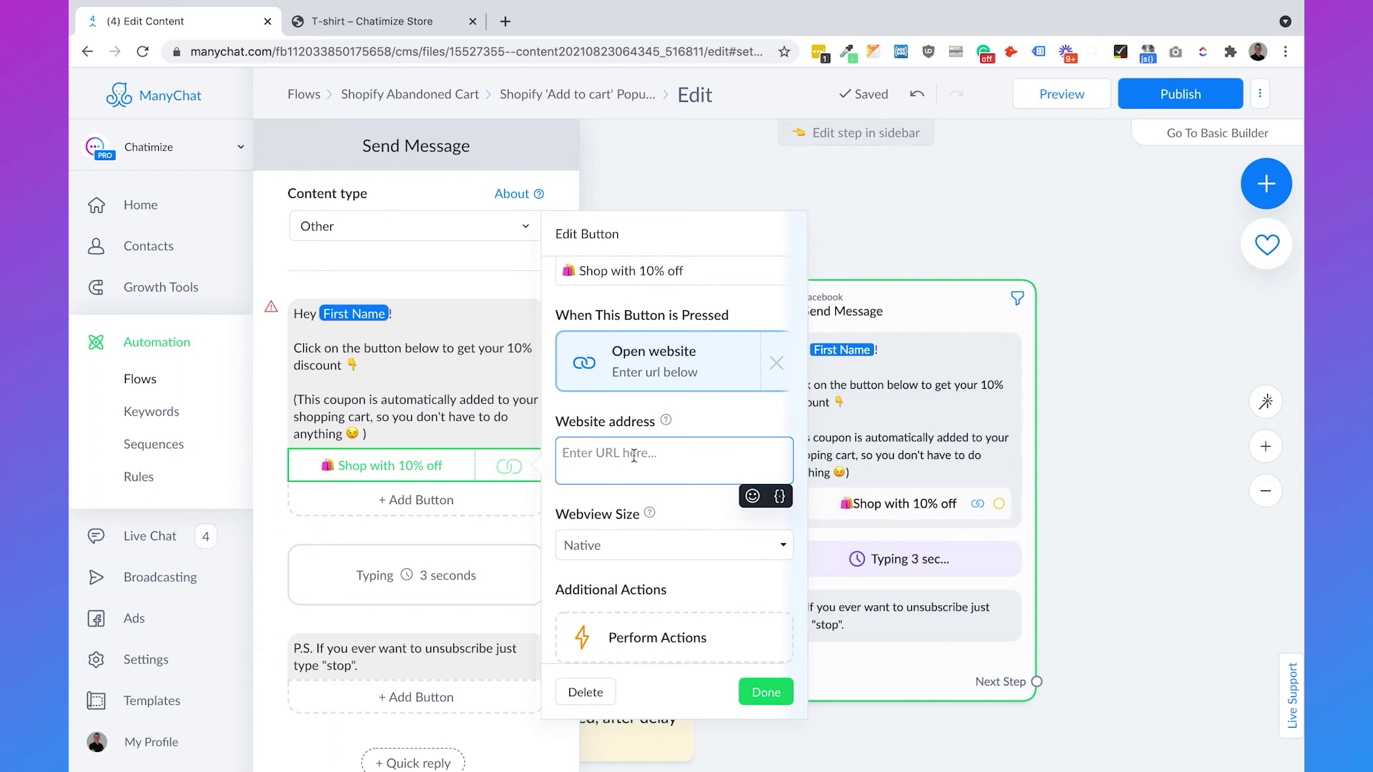
click(414, 28)
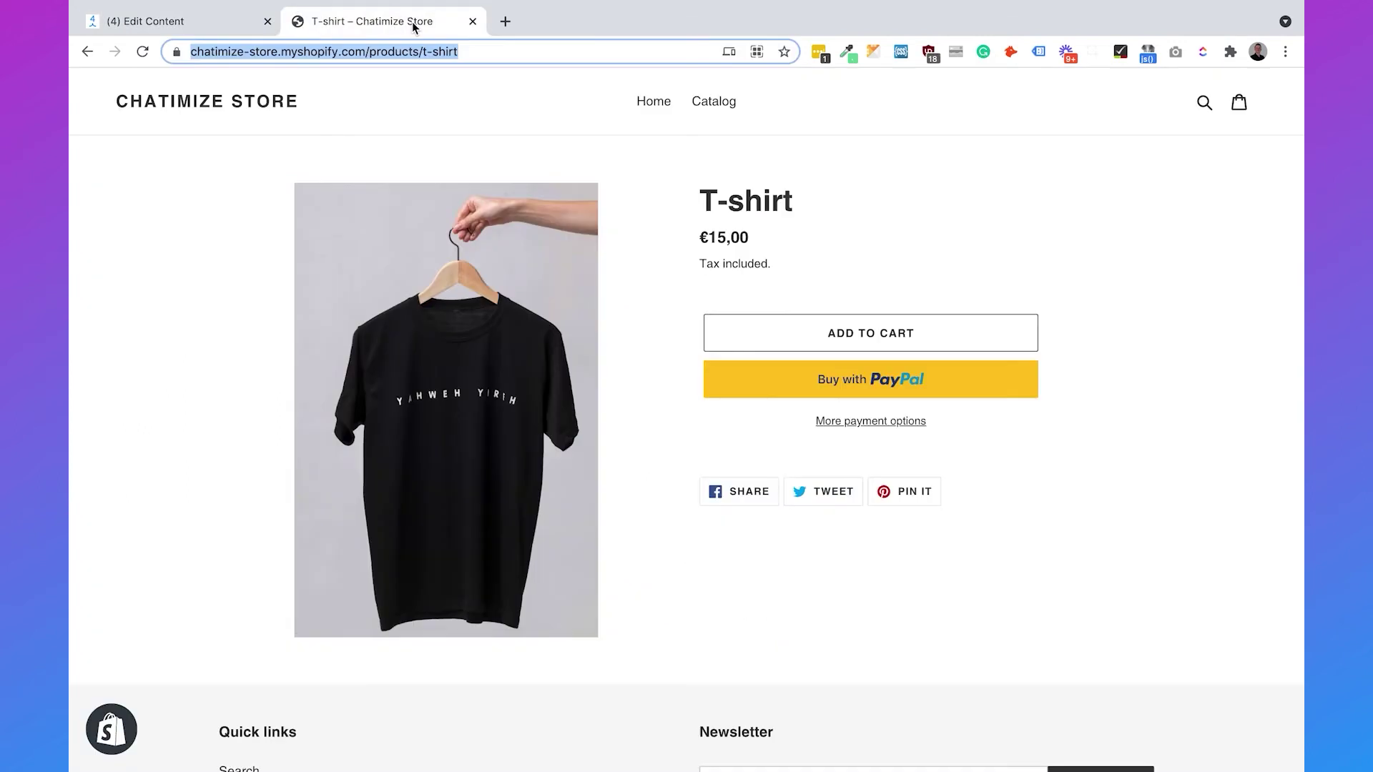
click(417, 52)
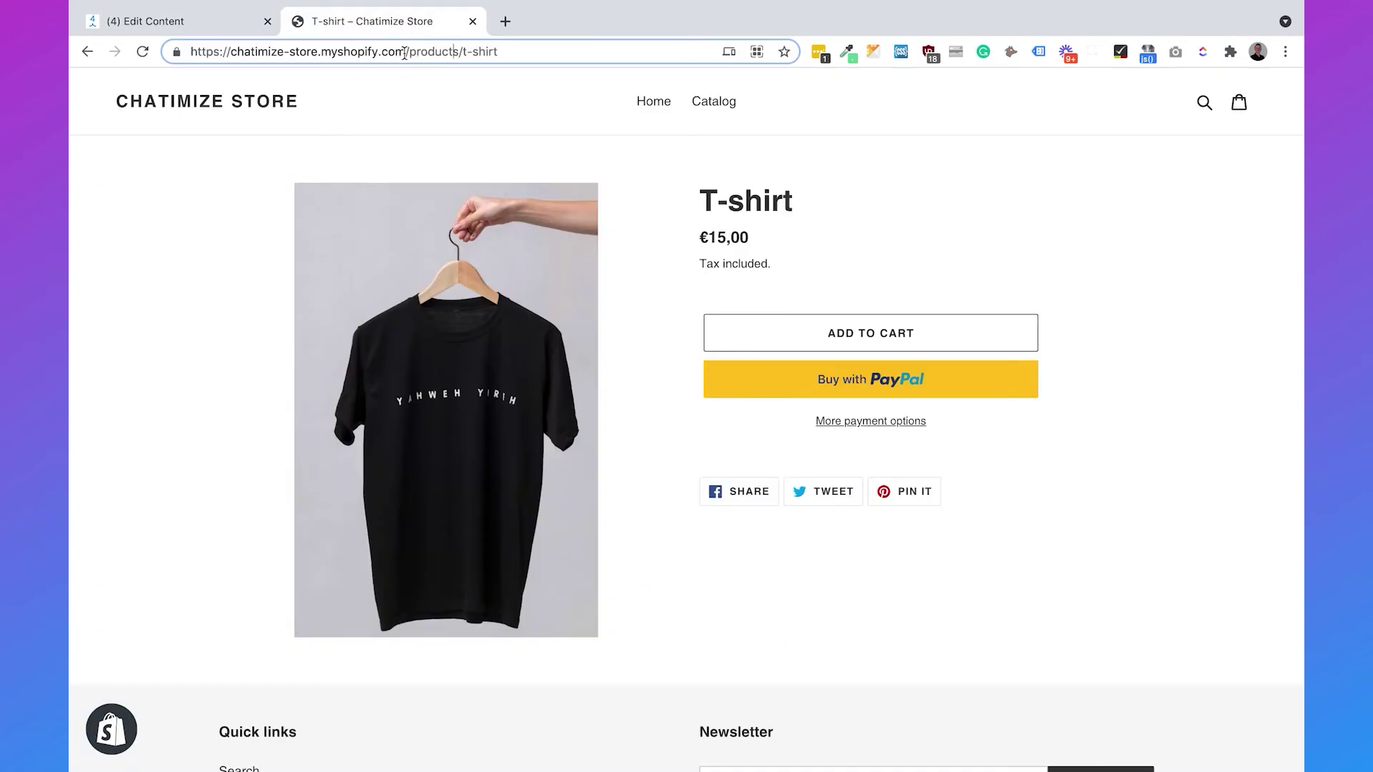
drag(405, 53, 165, 52)
key(ctrl+c)
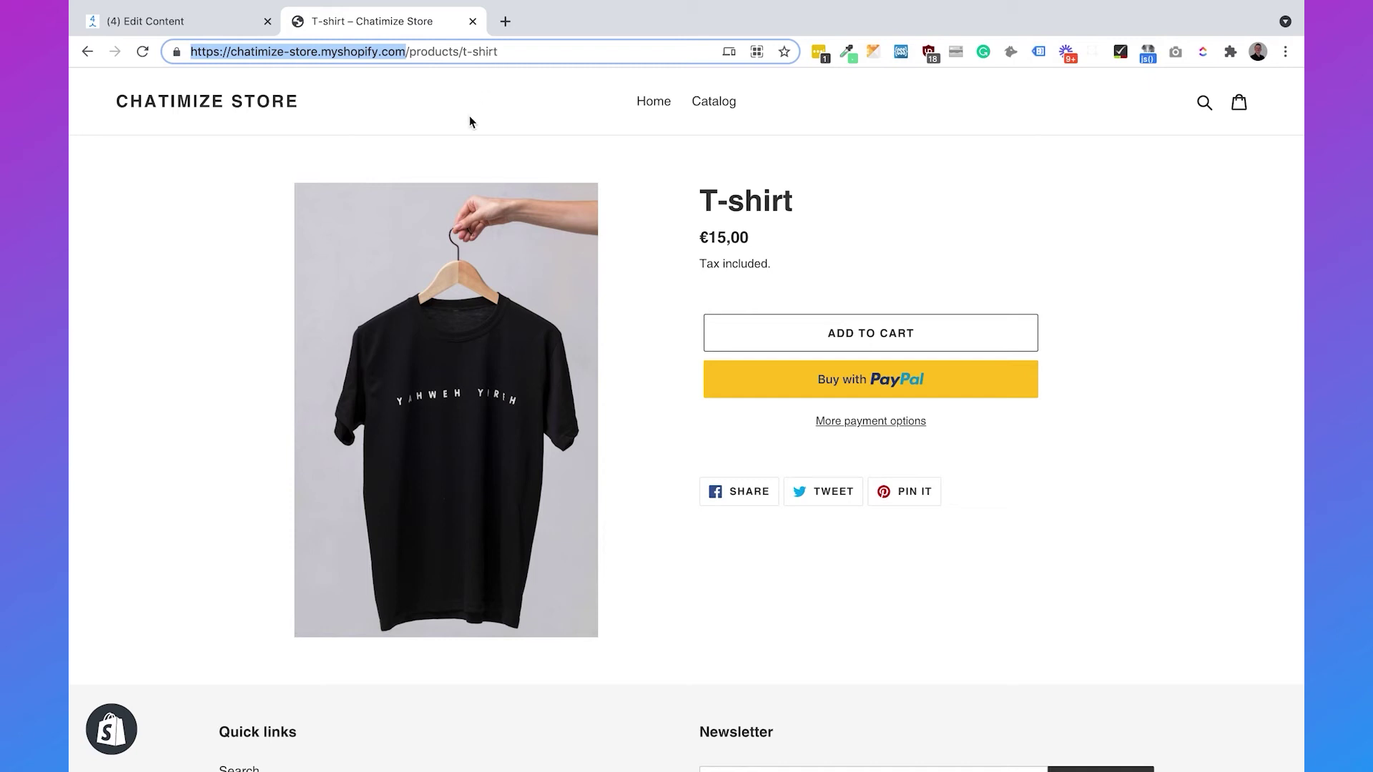
click(214, 24)
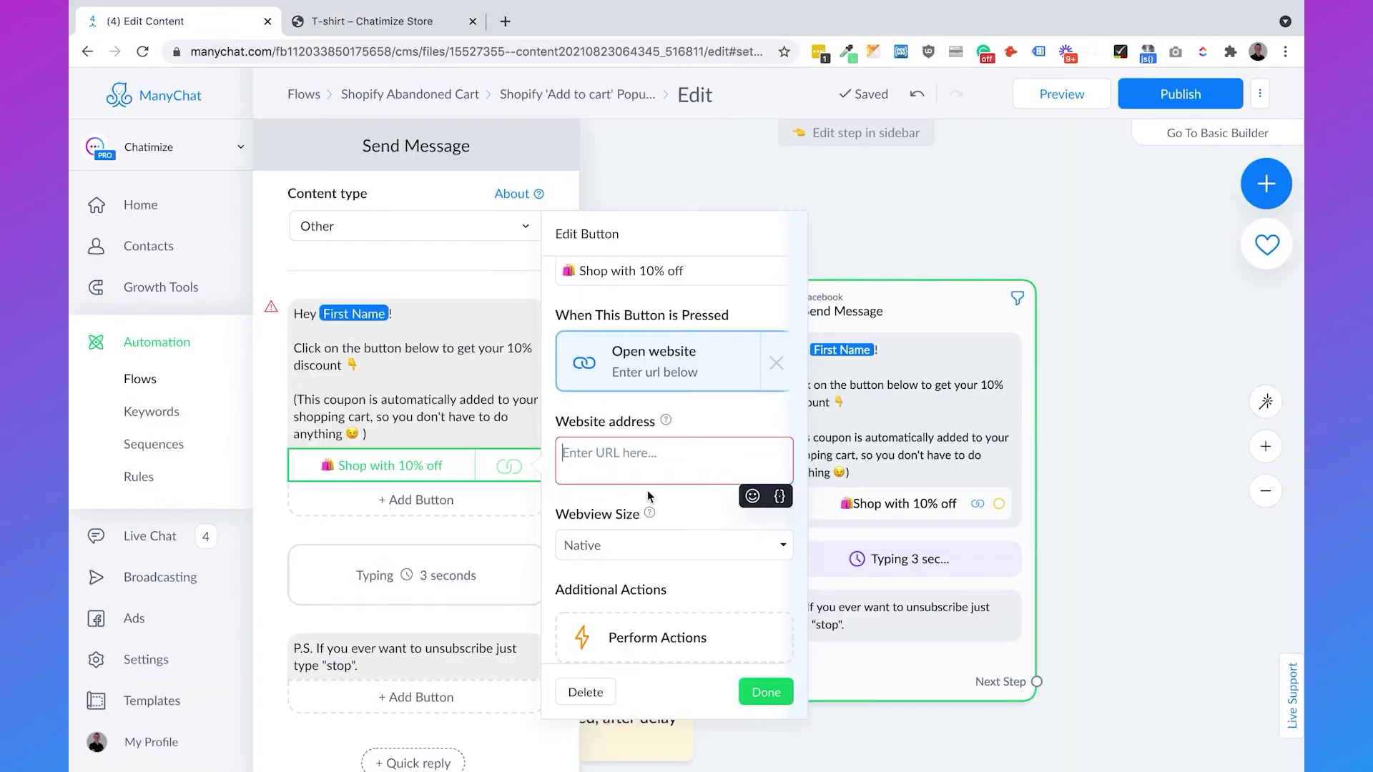
key(ctrl+v)
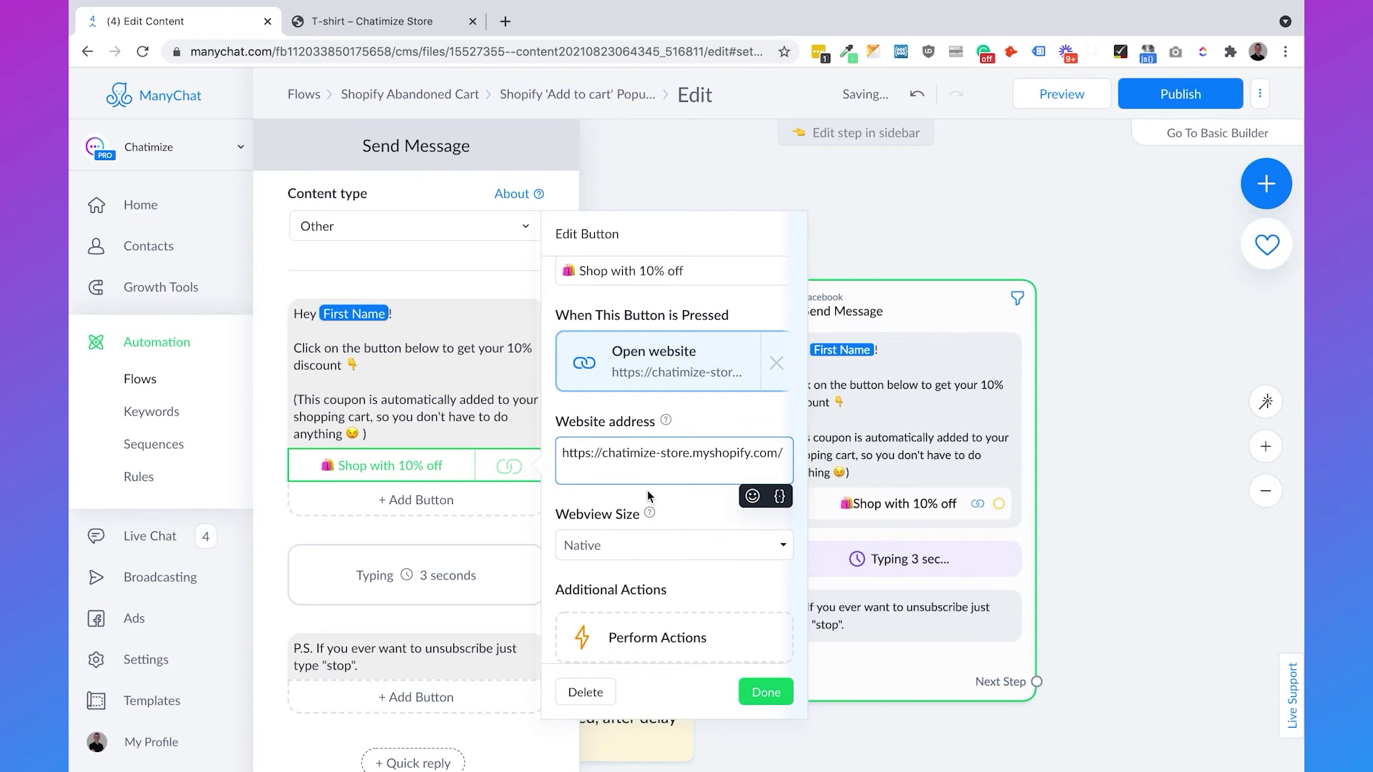
text(discount/COUPON10)
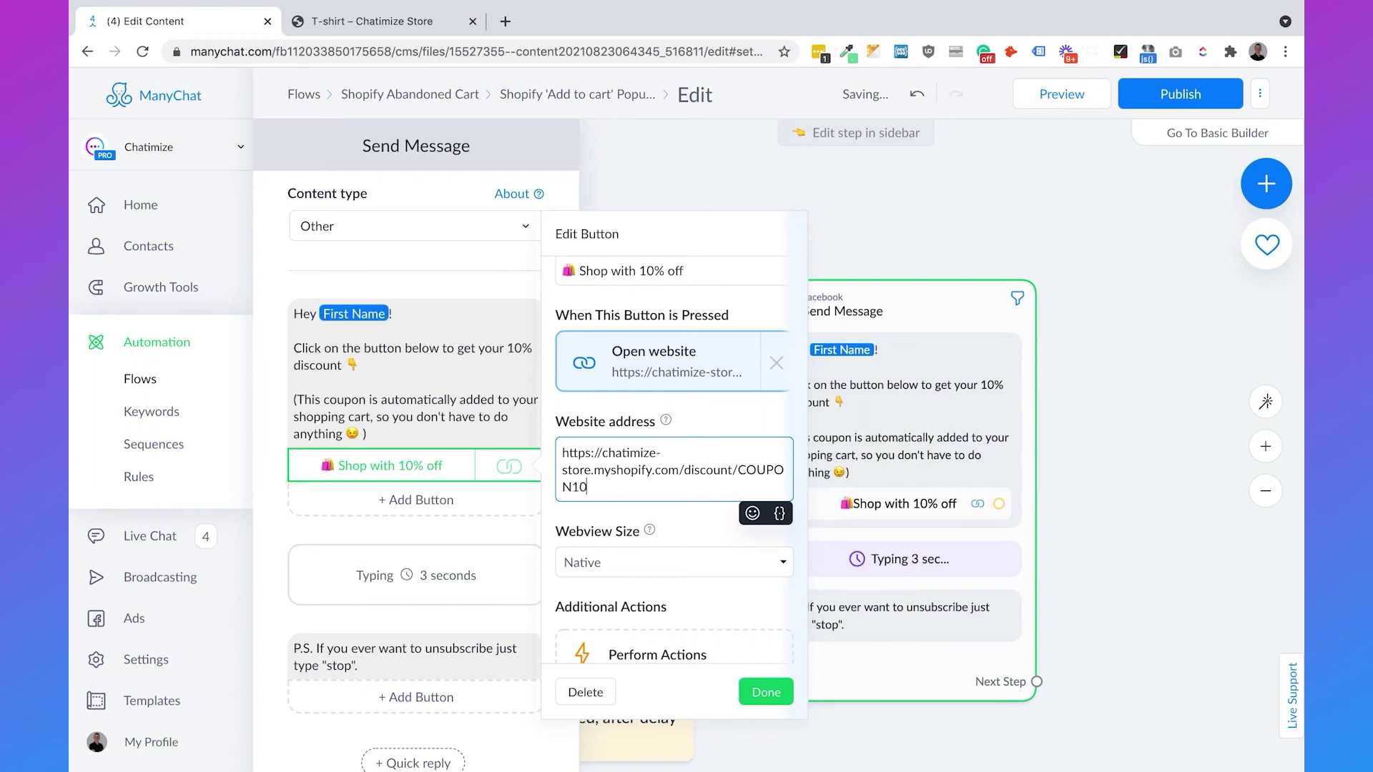
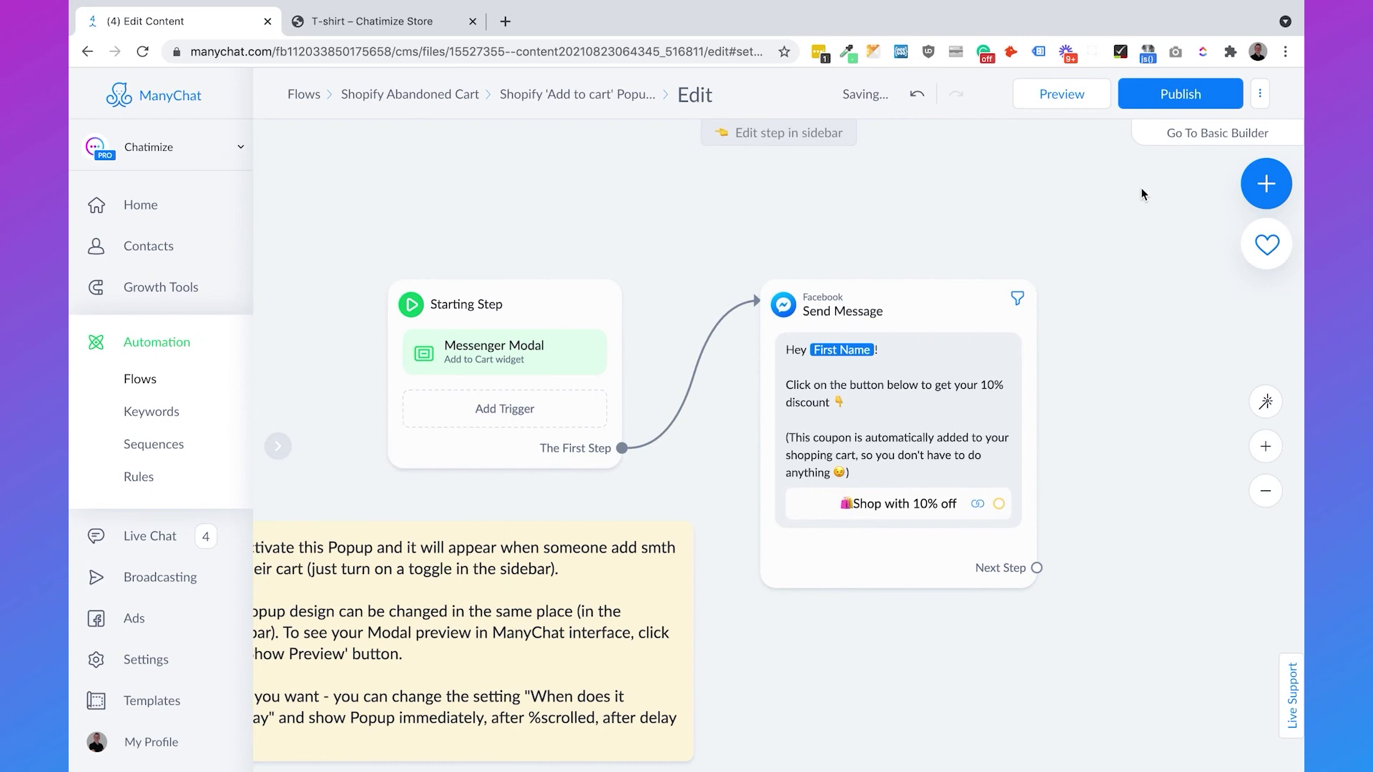
- Publish the flow and reload the store's T-shirt product page to bring up the discount popup
click(1161, 88)
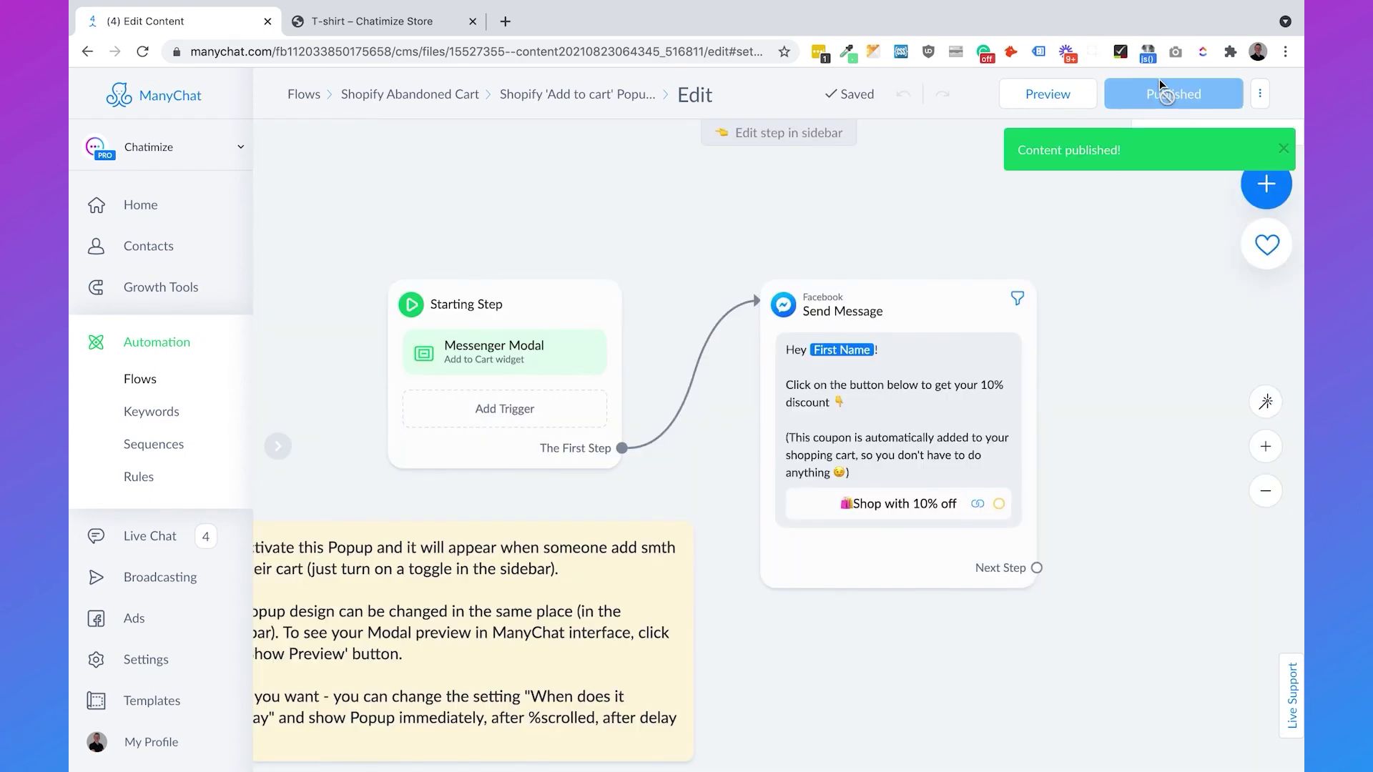
key(ctrl+Tab)
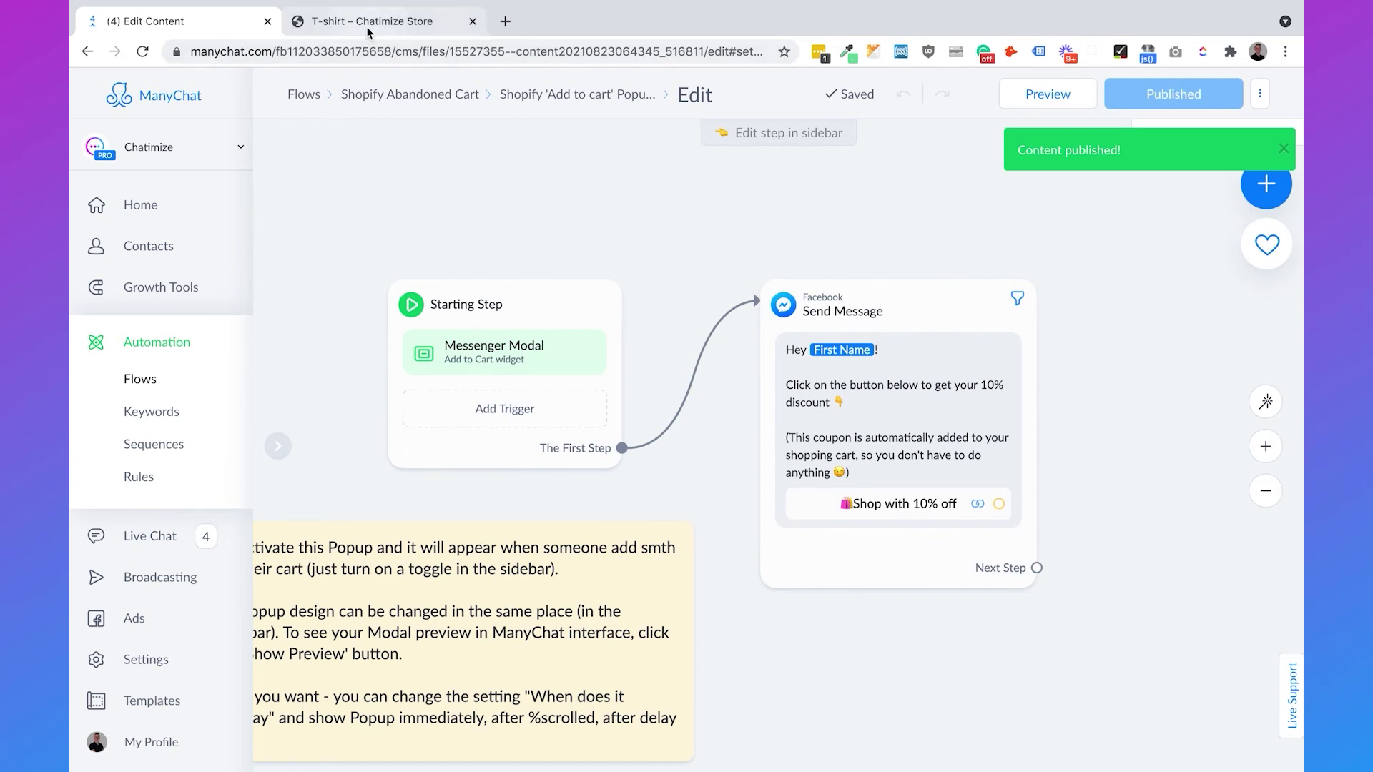
click(932, 229)
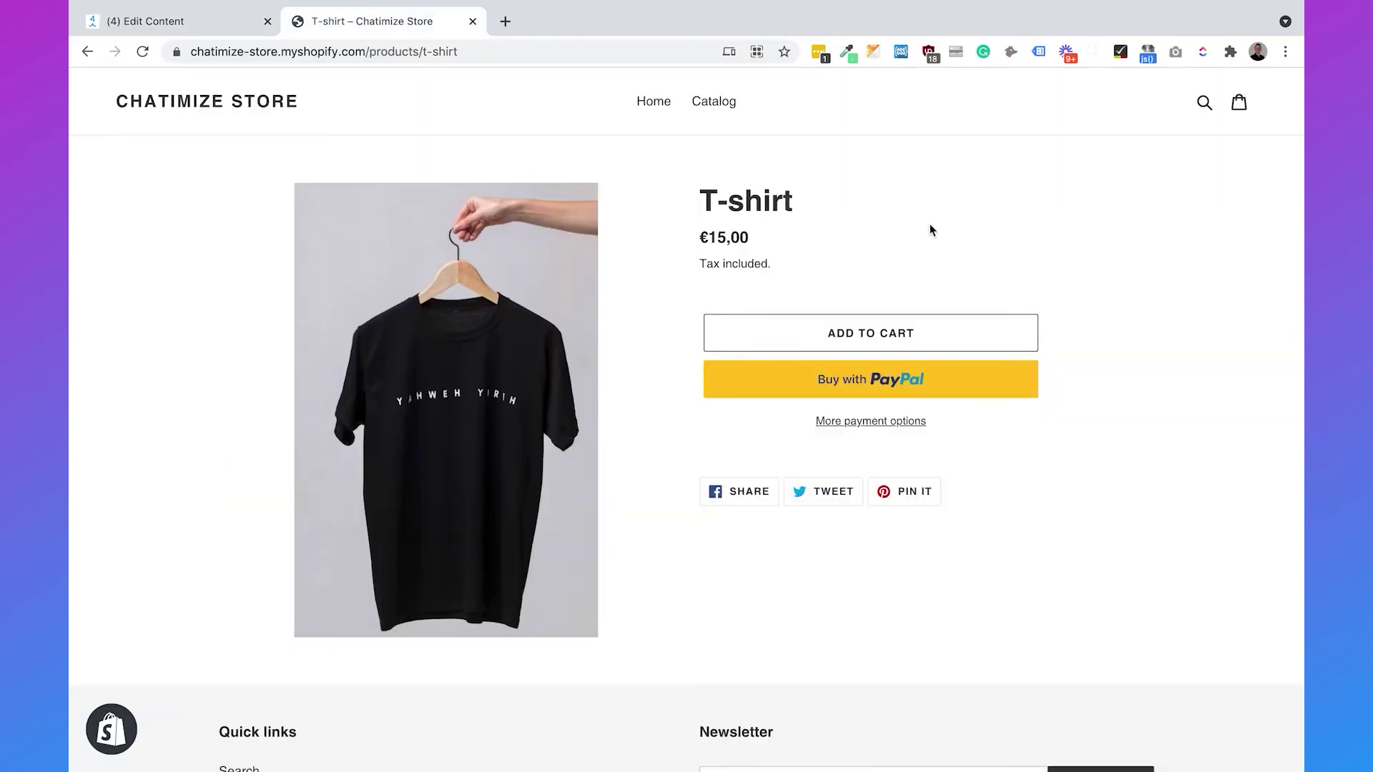
key(ctrl+r)
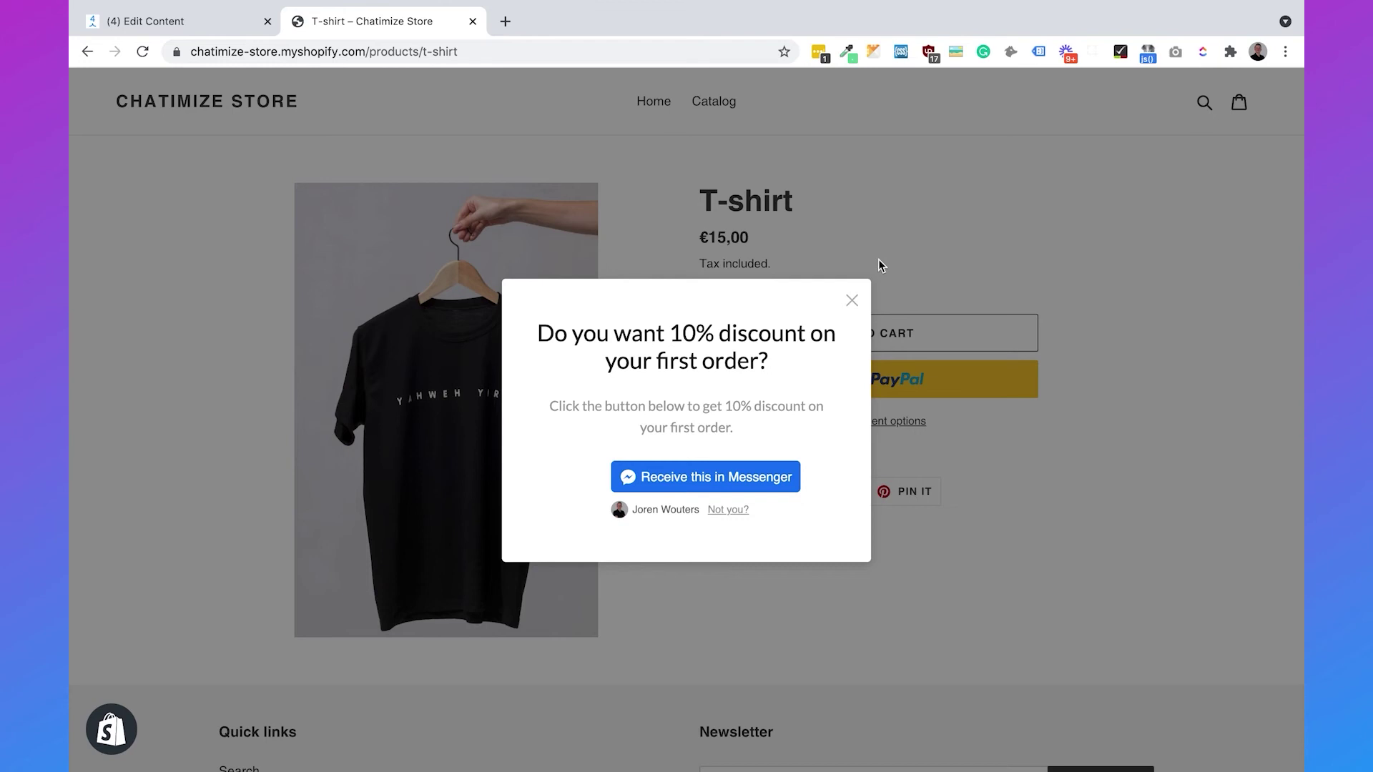
- Test the popup by opting in through Messenger, viewing the welcome message there and following its "Shop with 10% off" button
click(738, 472)
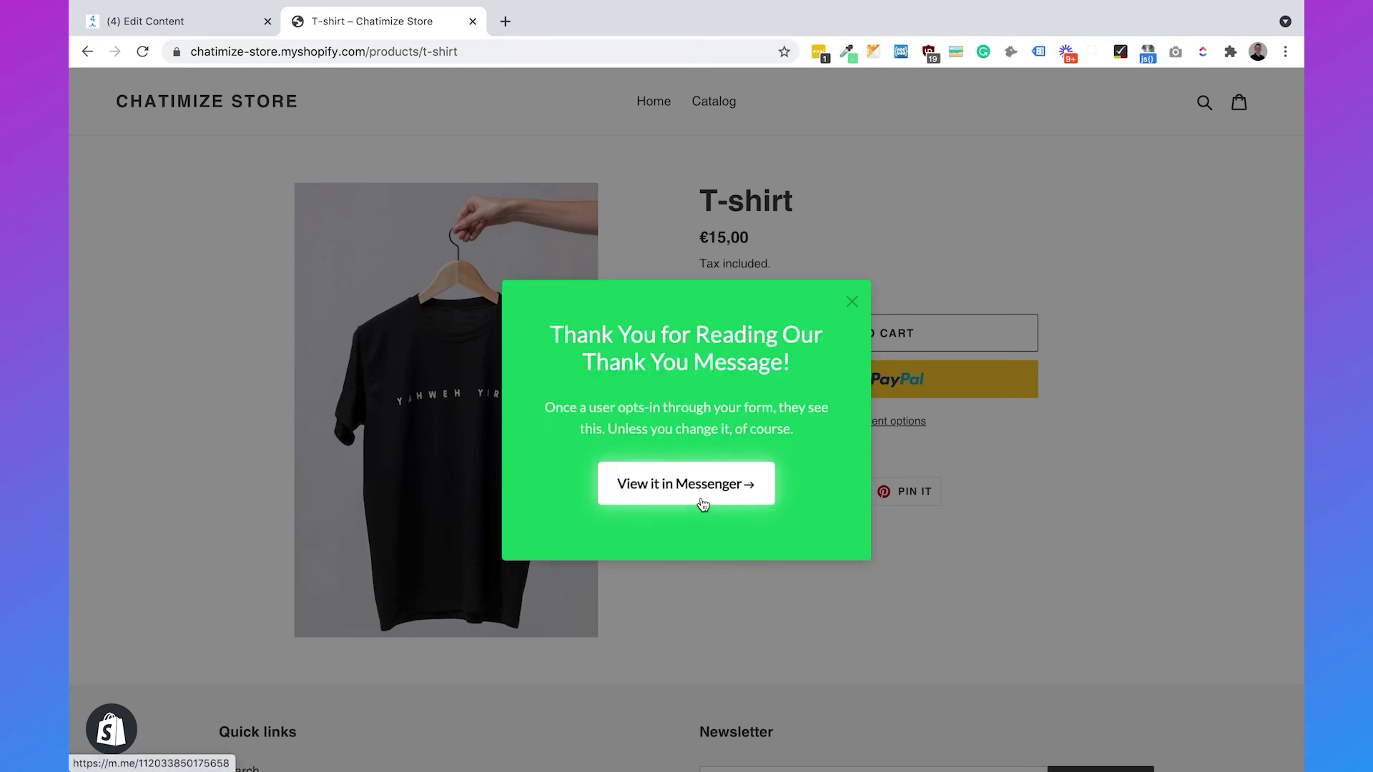
click(686, 494)
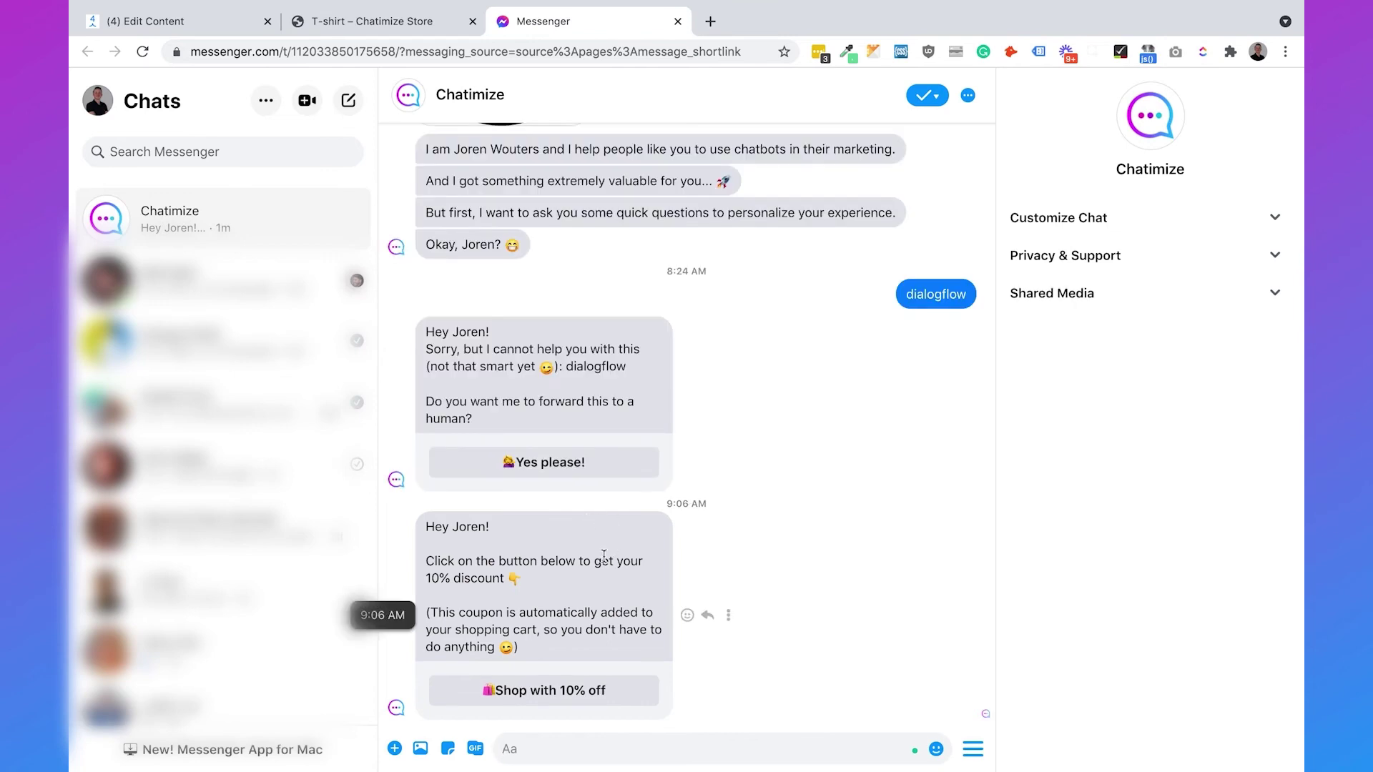
click(576, 691)
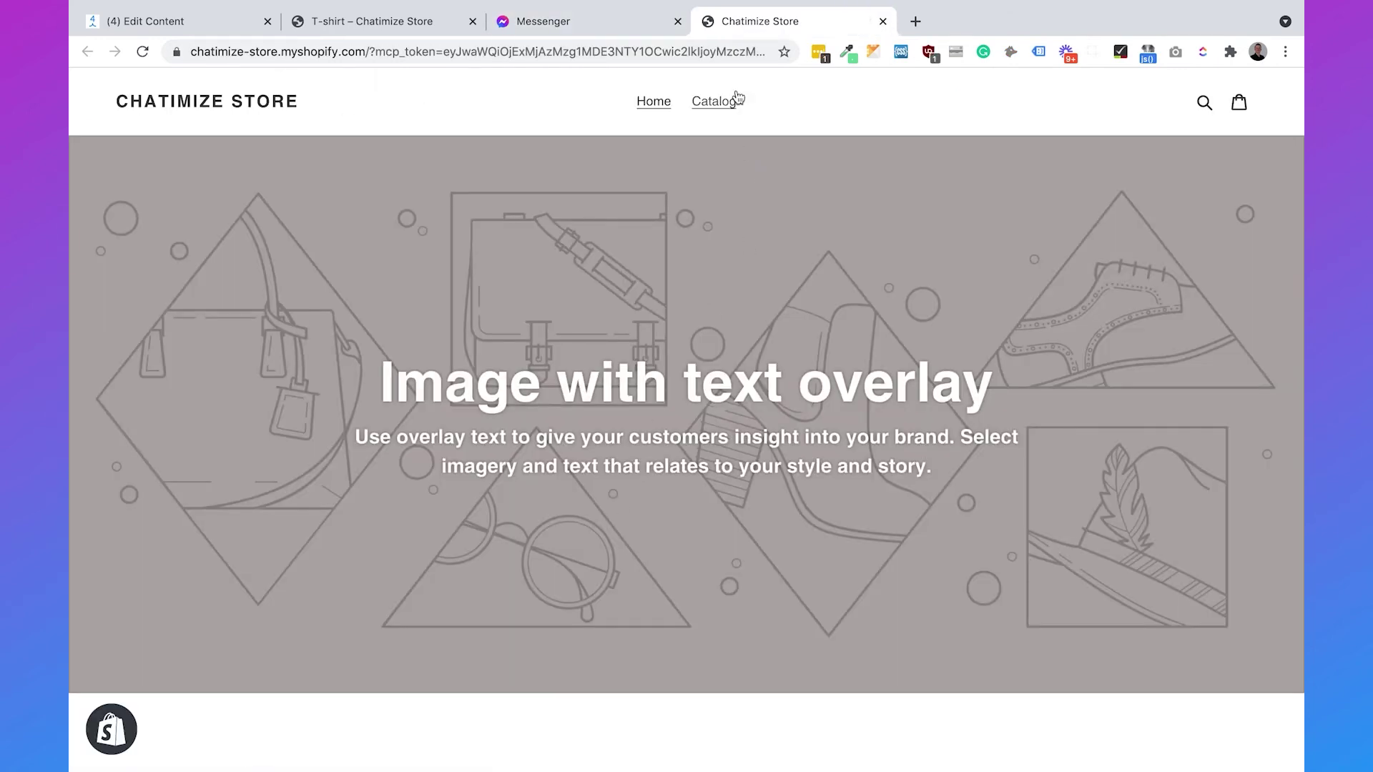
- Add the T-shirt from the store's catalog to the cart and proceed to checkout to check the coupon discount
click(712, 107)
click(350, 416)
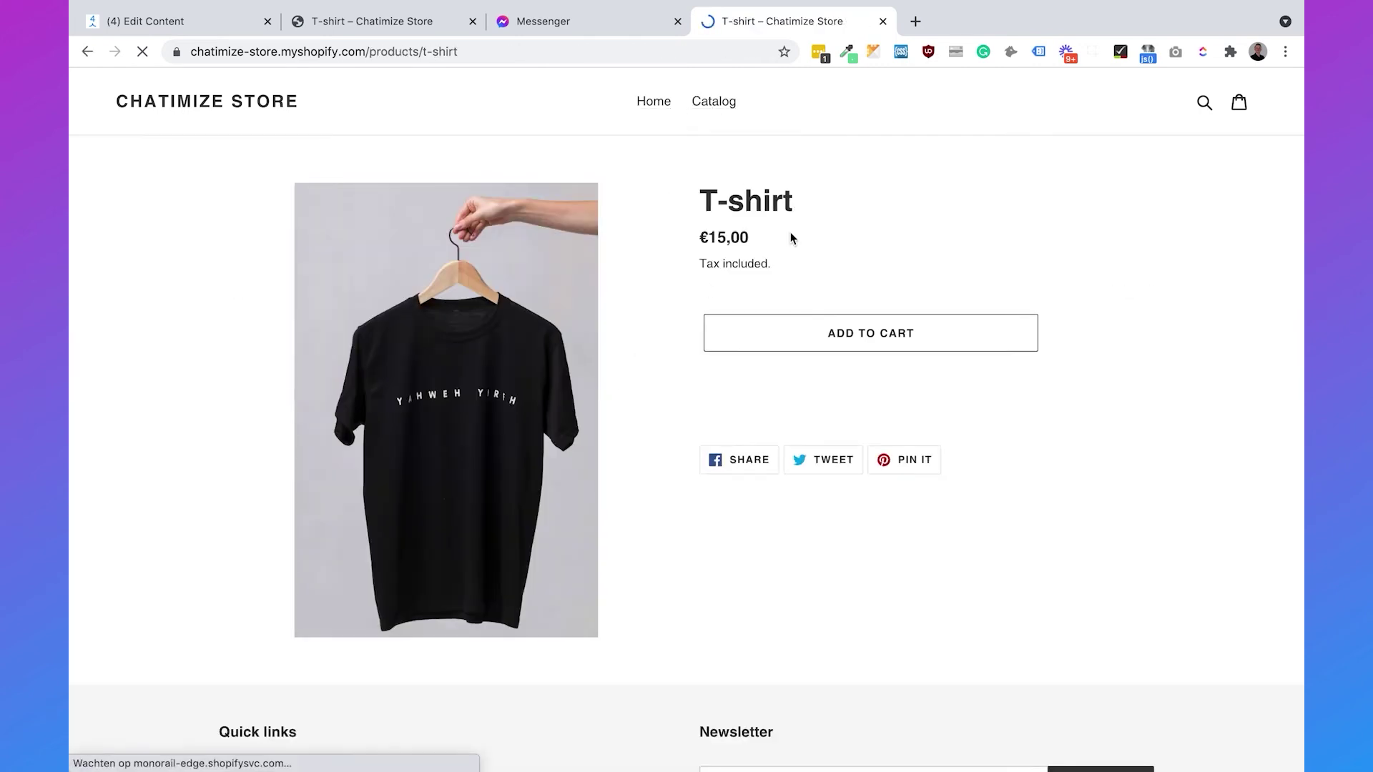
click(916, 336)
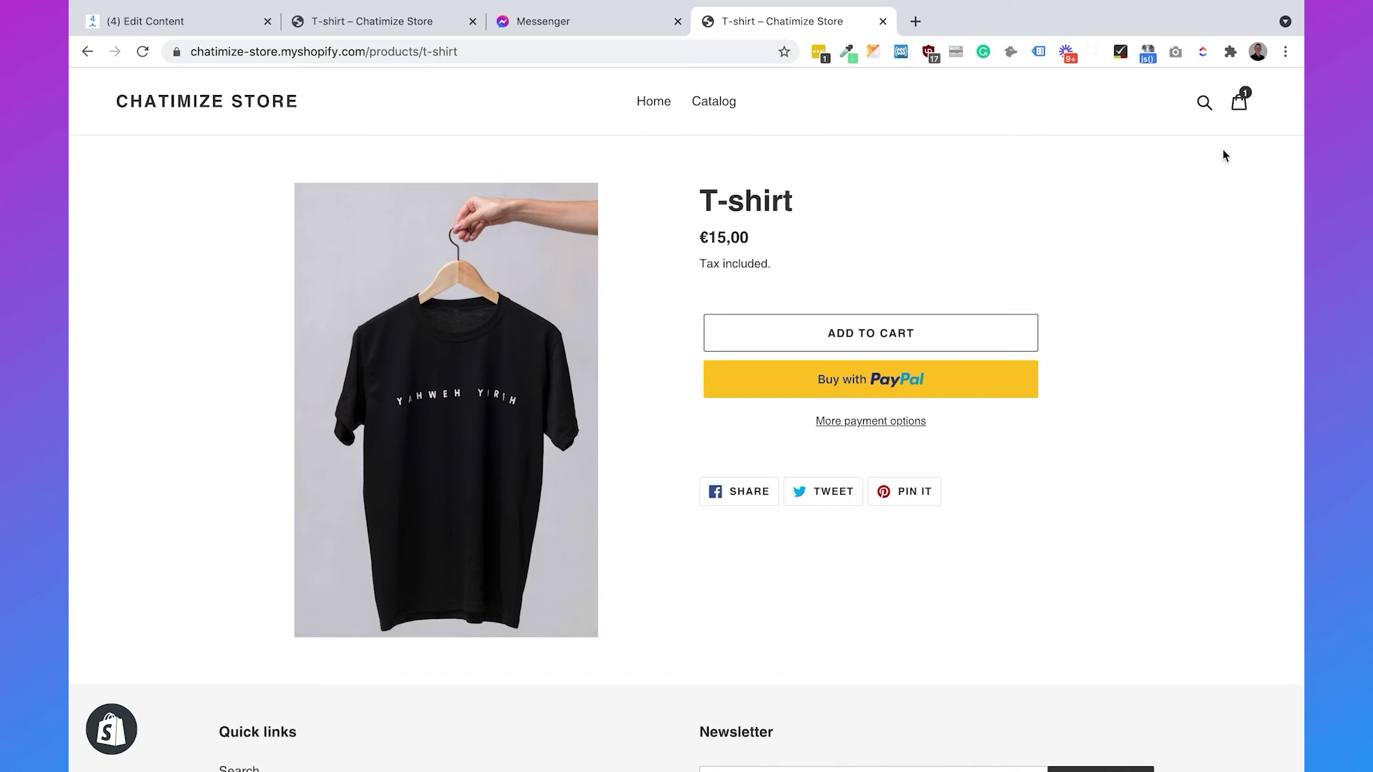
click(1241, 116)
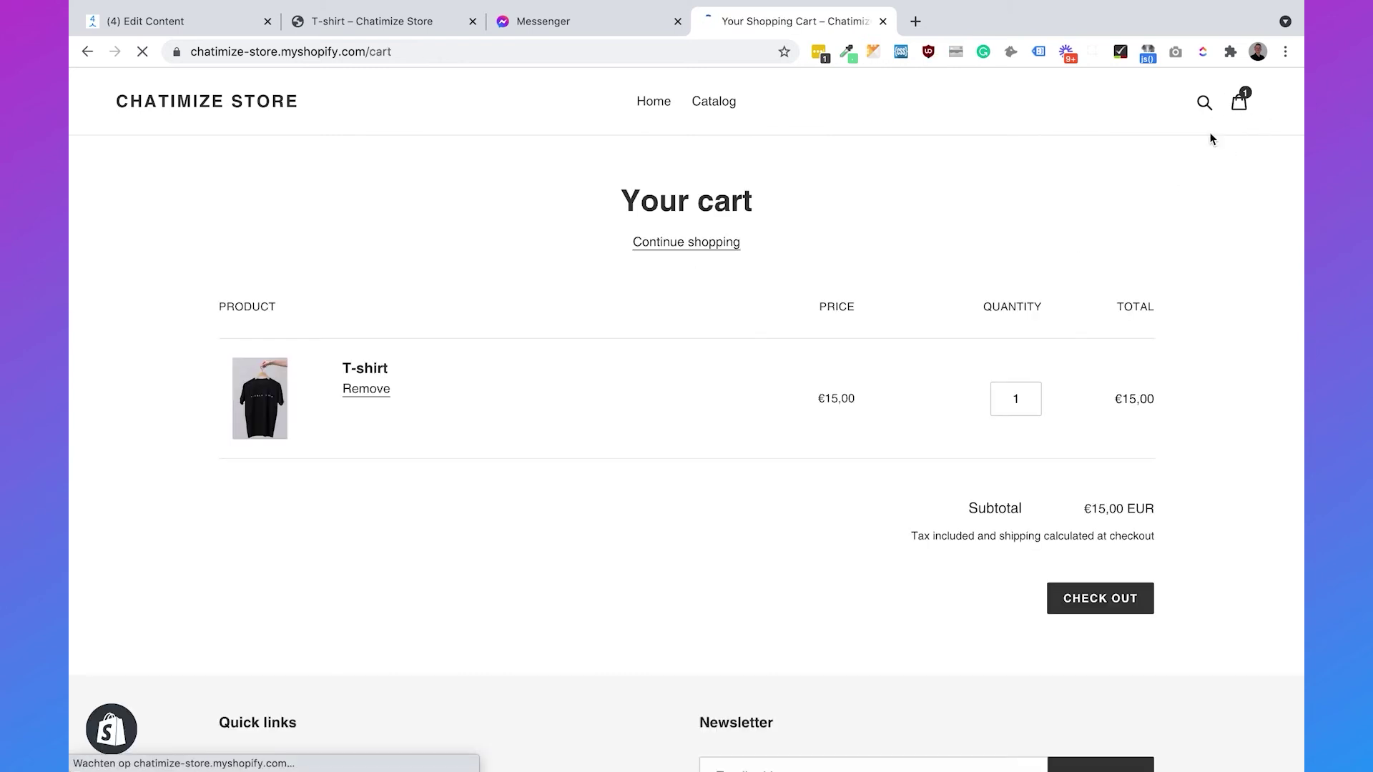
click(1130, 608)
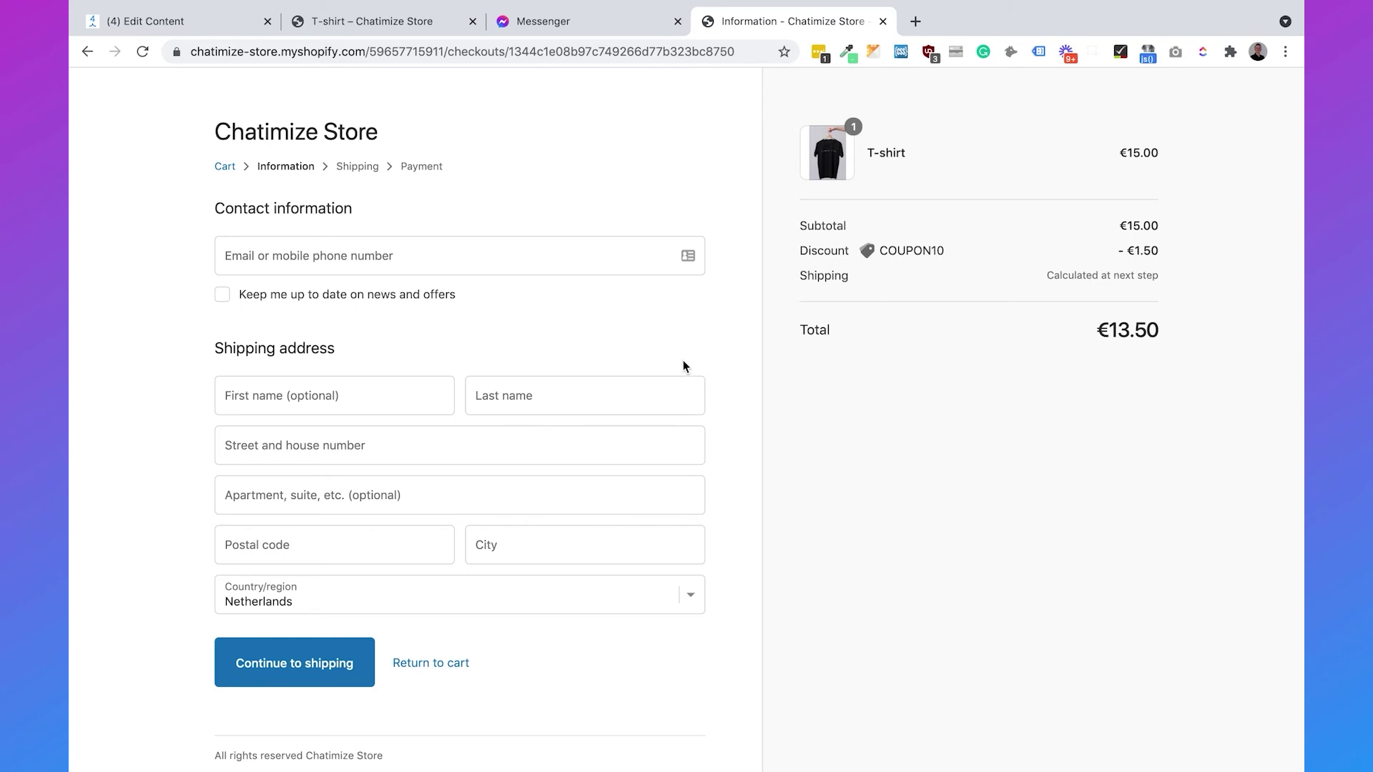
- Switch to ManyChat and open the "Shopify 1st Abandoned Cart Reminder" flow from the Shopify Abandoned Cart folder for editing
click(179, 26)
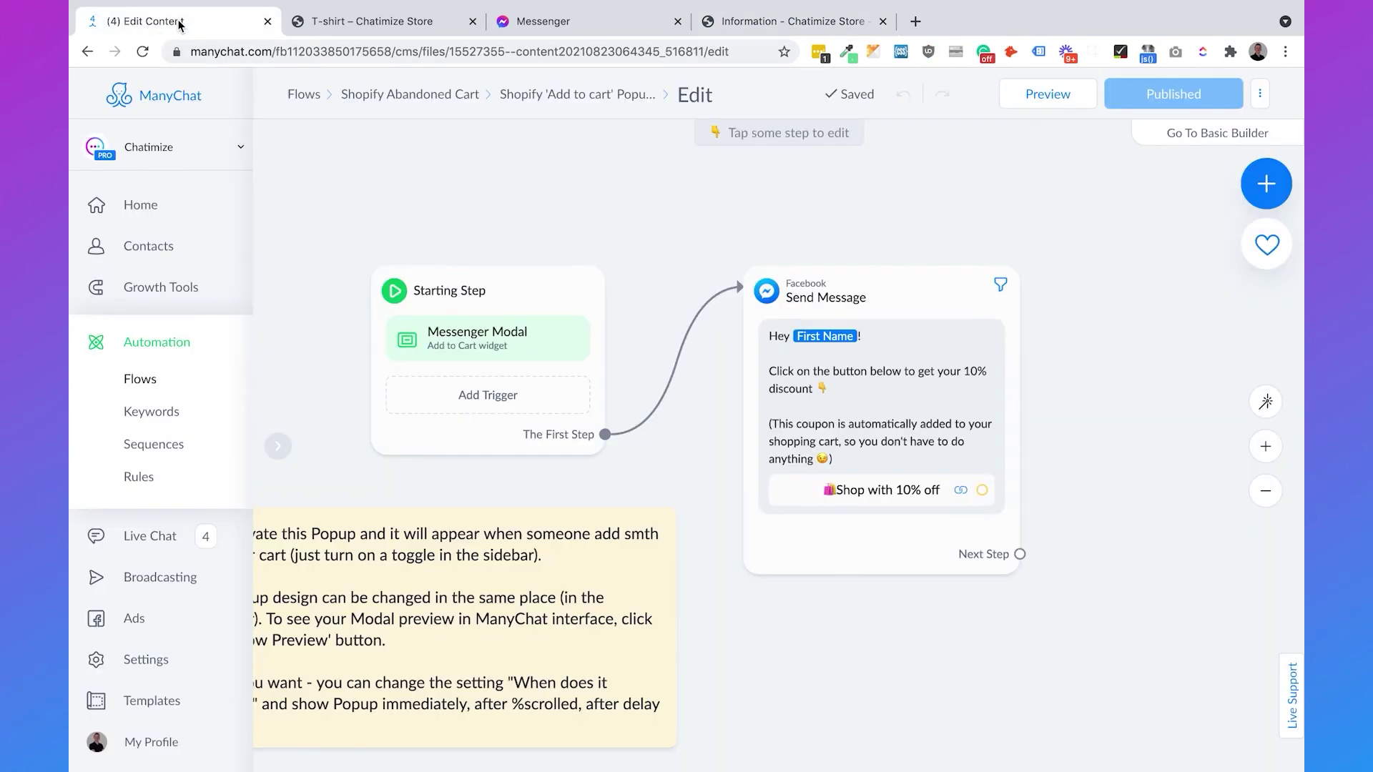
click(158, 381)
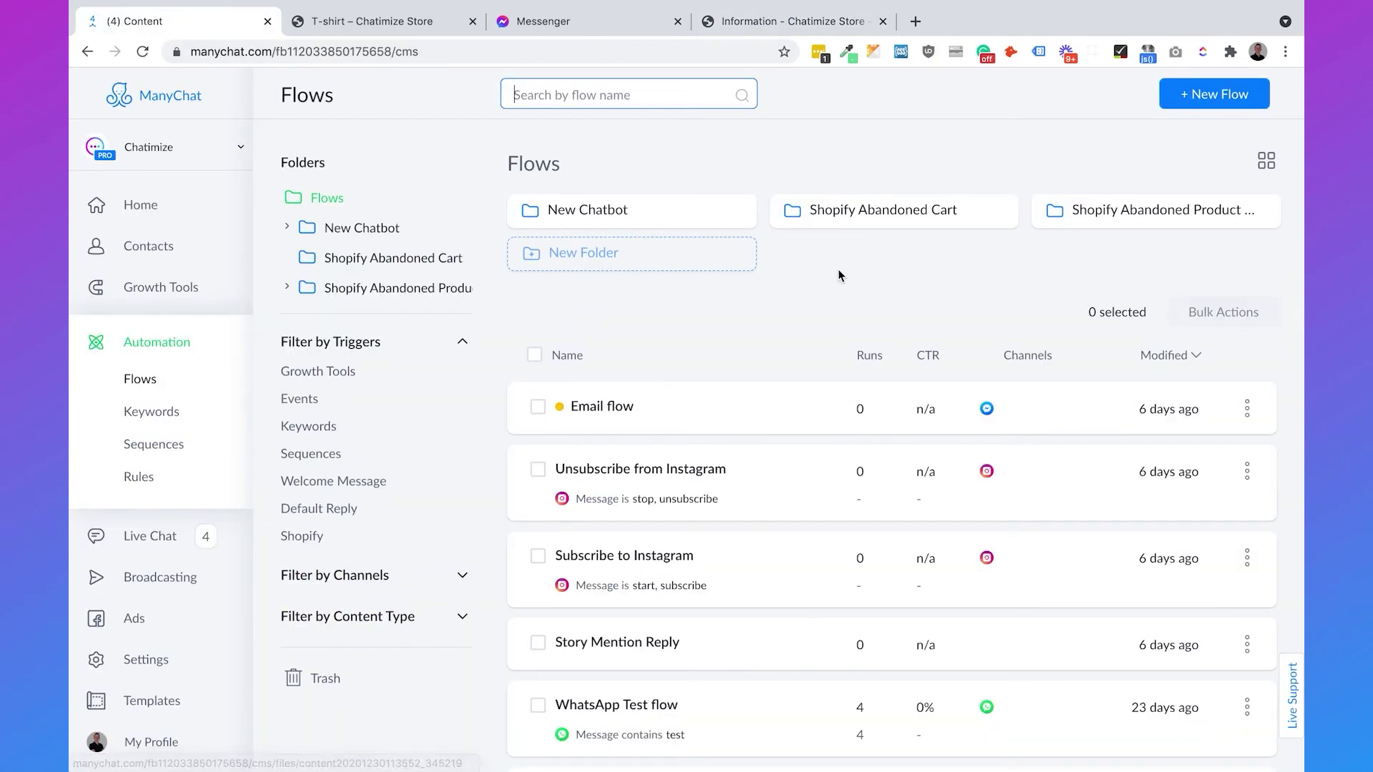
click(856, 216)
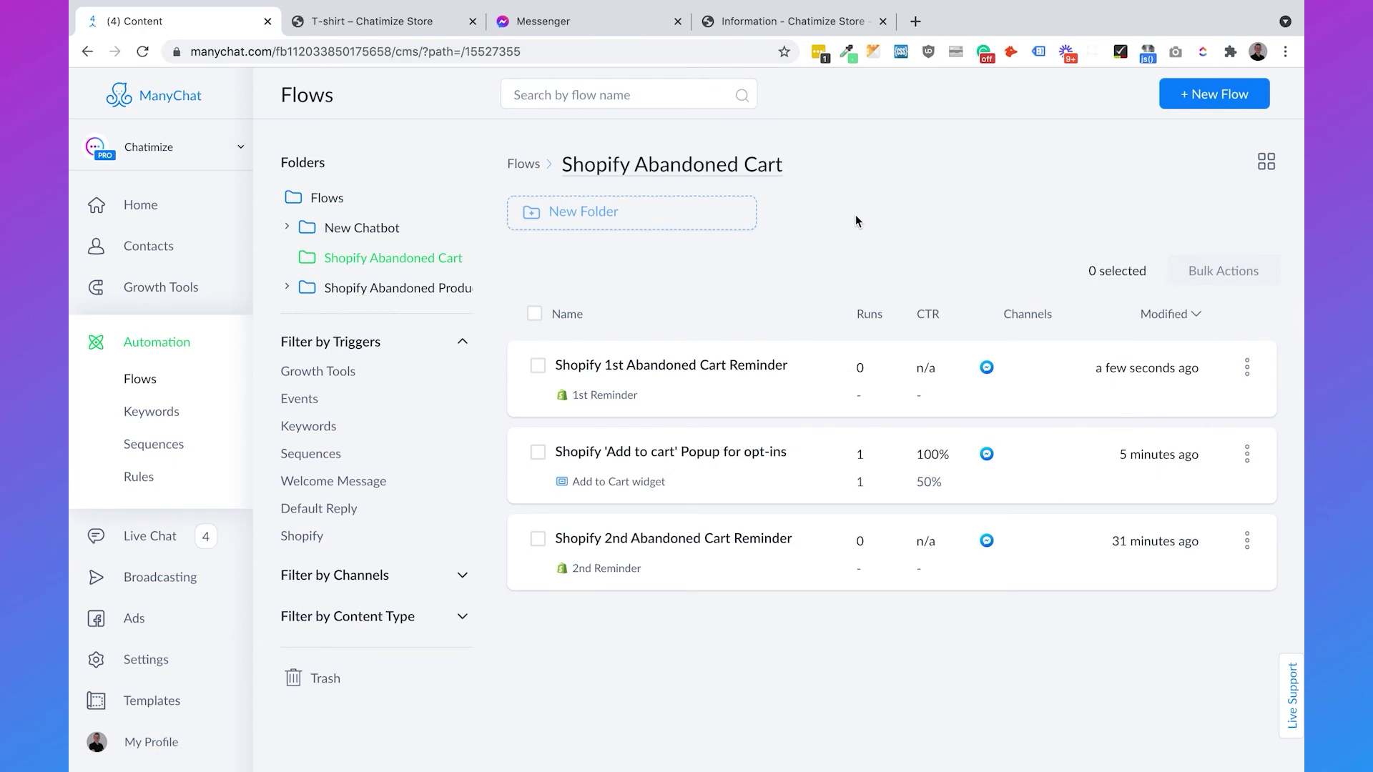
click(765, 381)
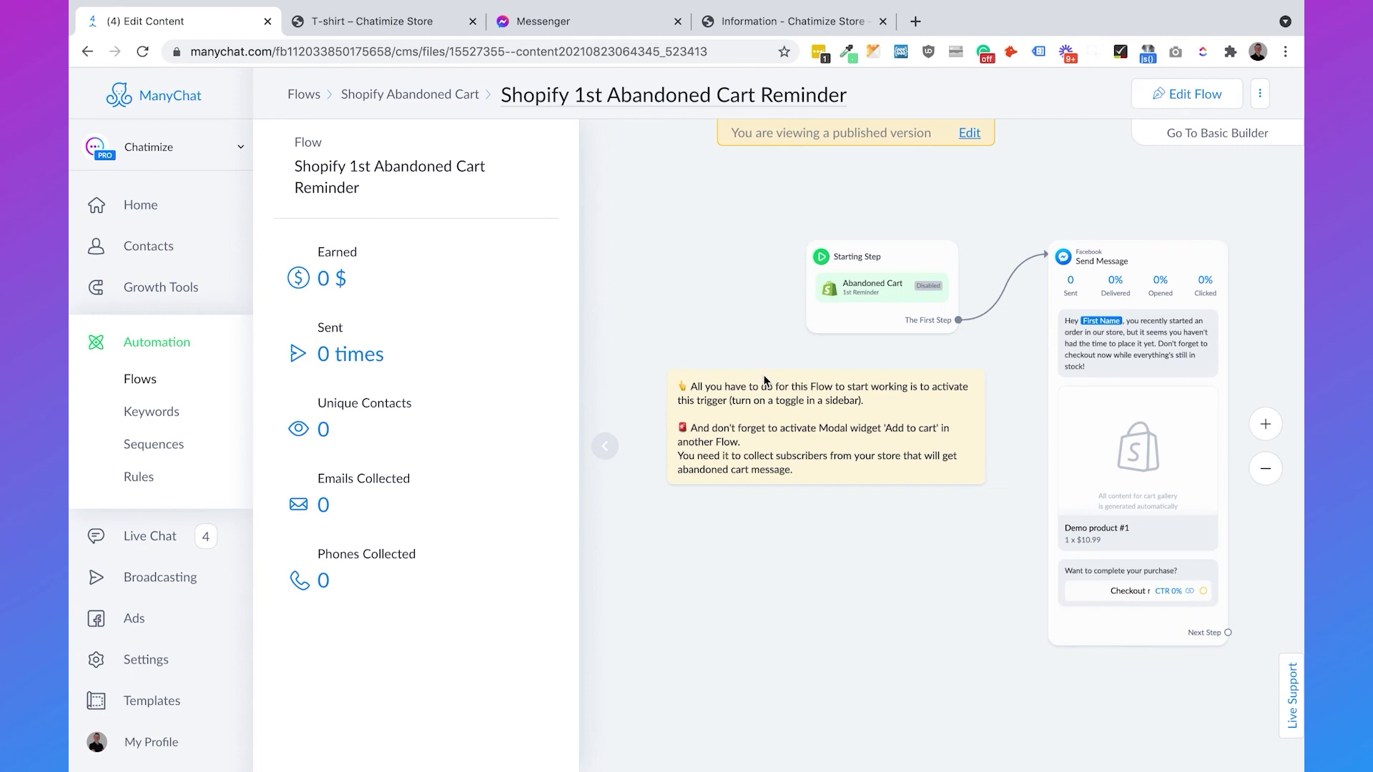
click(1201, 96)
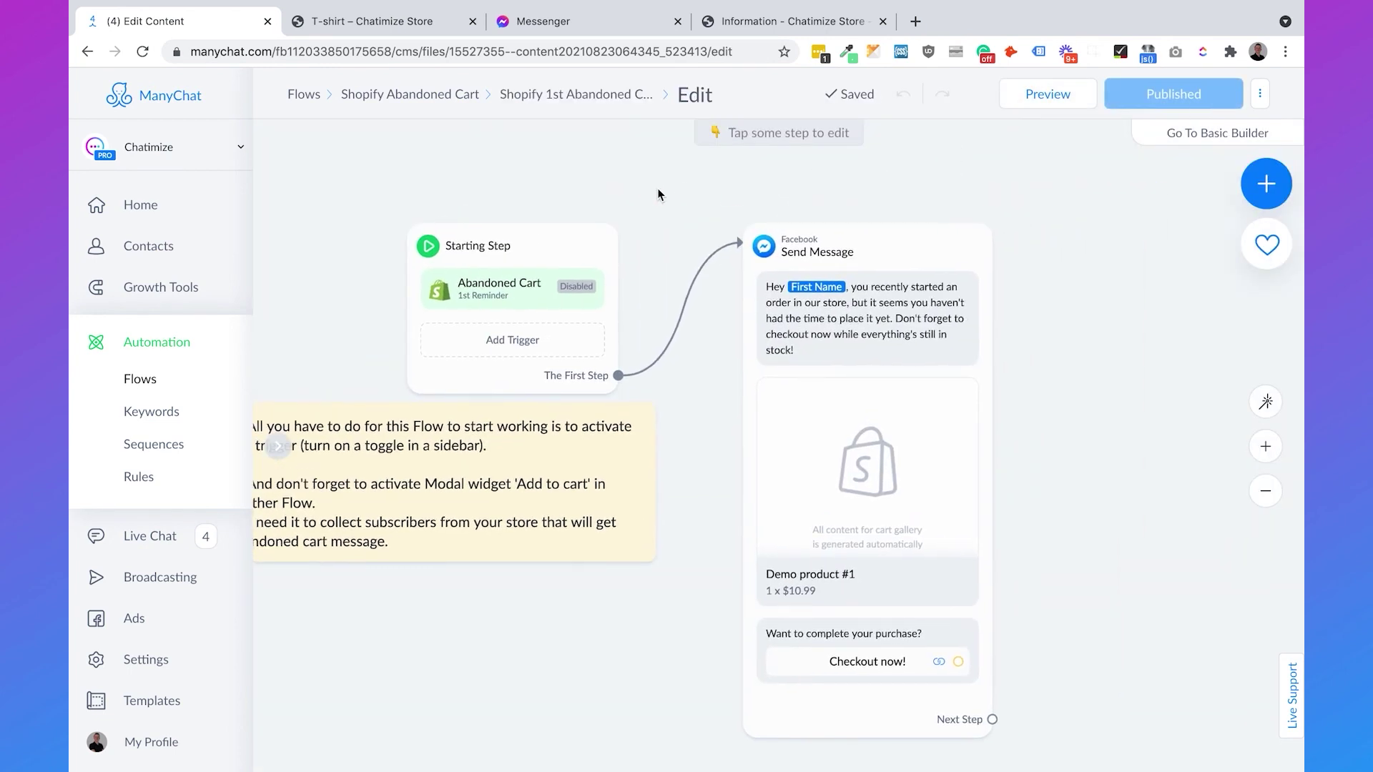
- Set the 1st Reminder abandoned cart trigger to send 5 minutes after the cart is abandoned, and save it
click(611, 288)
click(427, 259)
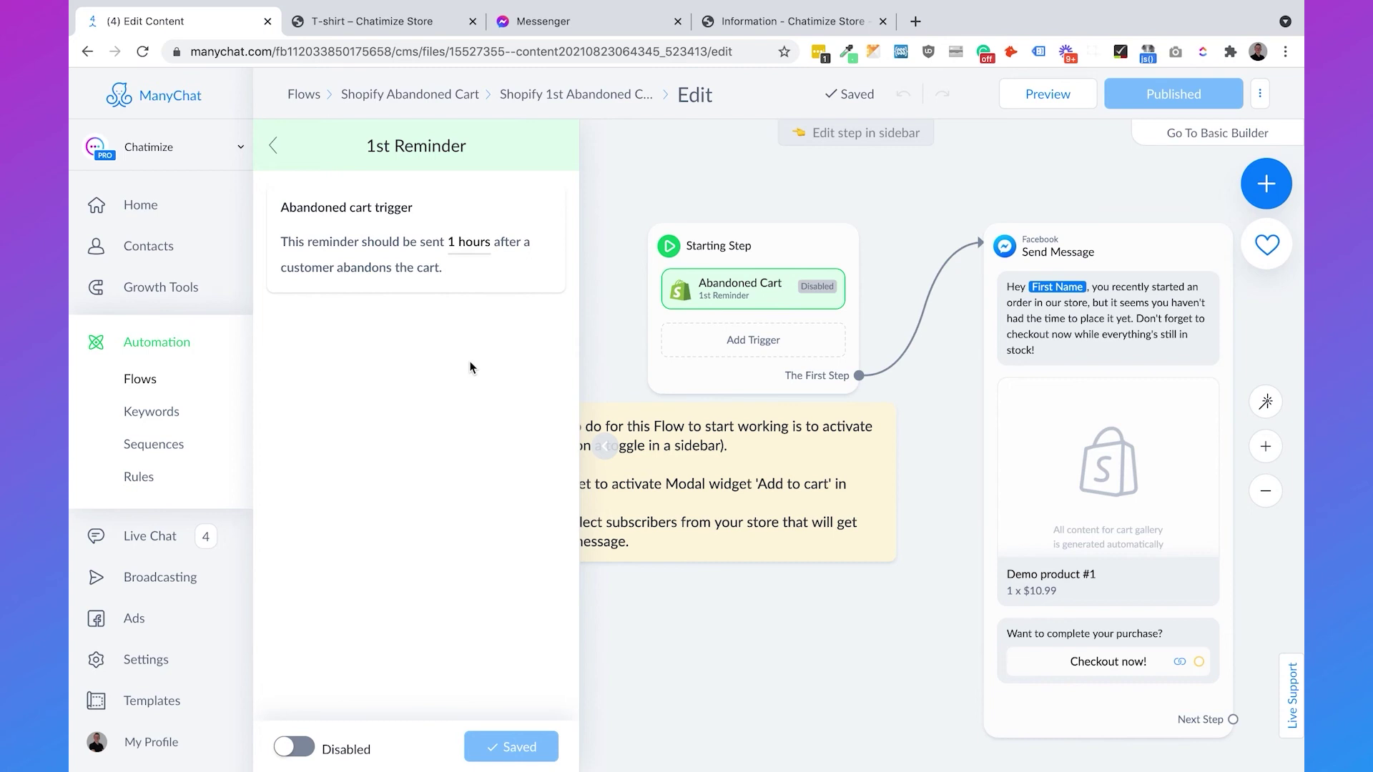
click(470, 243)
text(5)
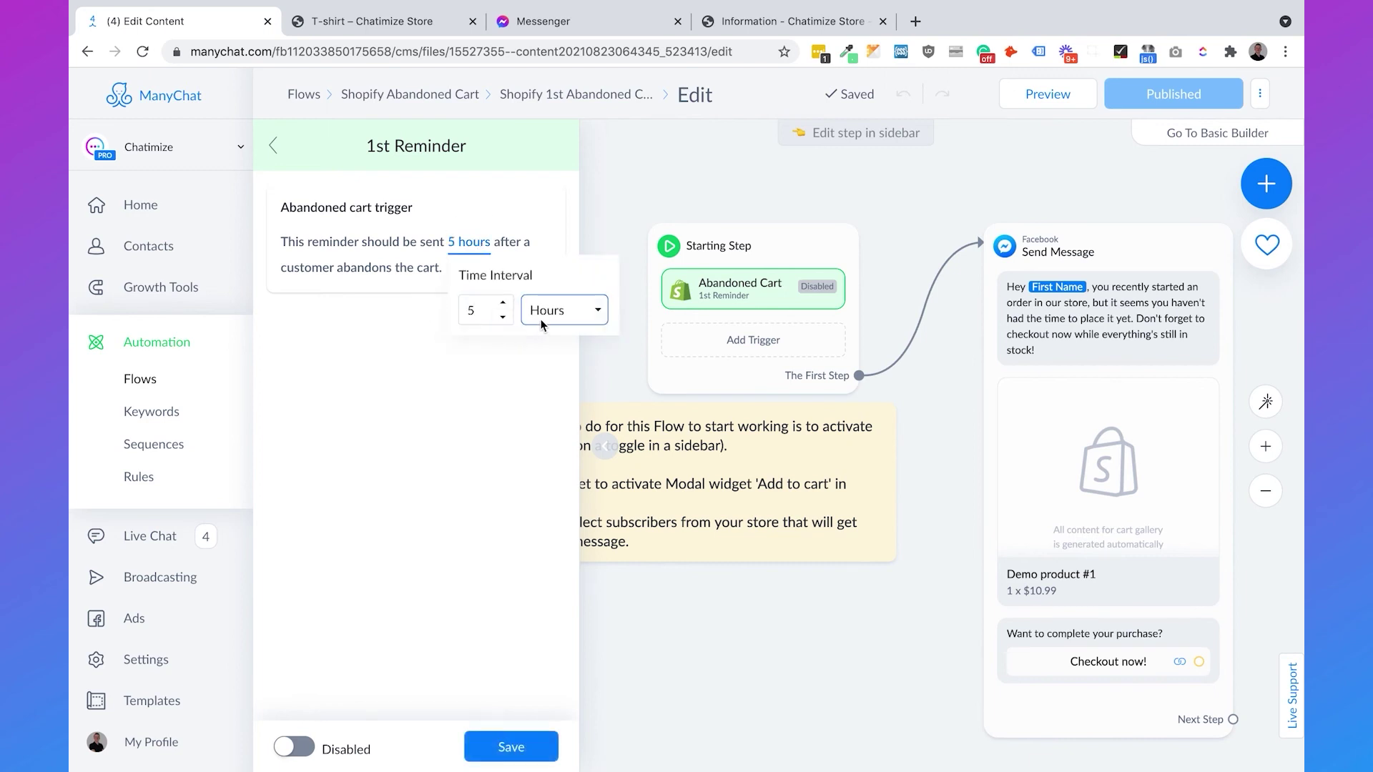
click(564, 310)
click(537, 294)
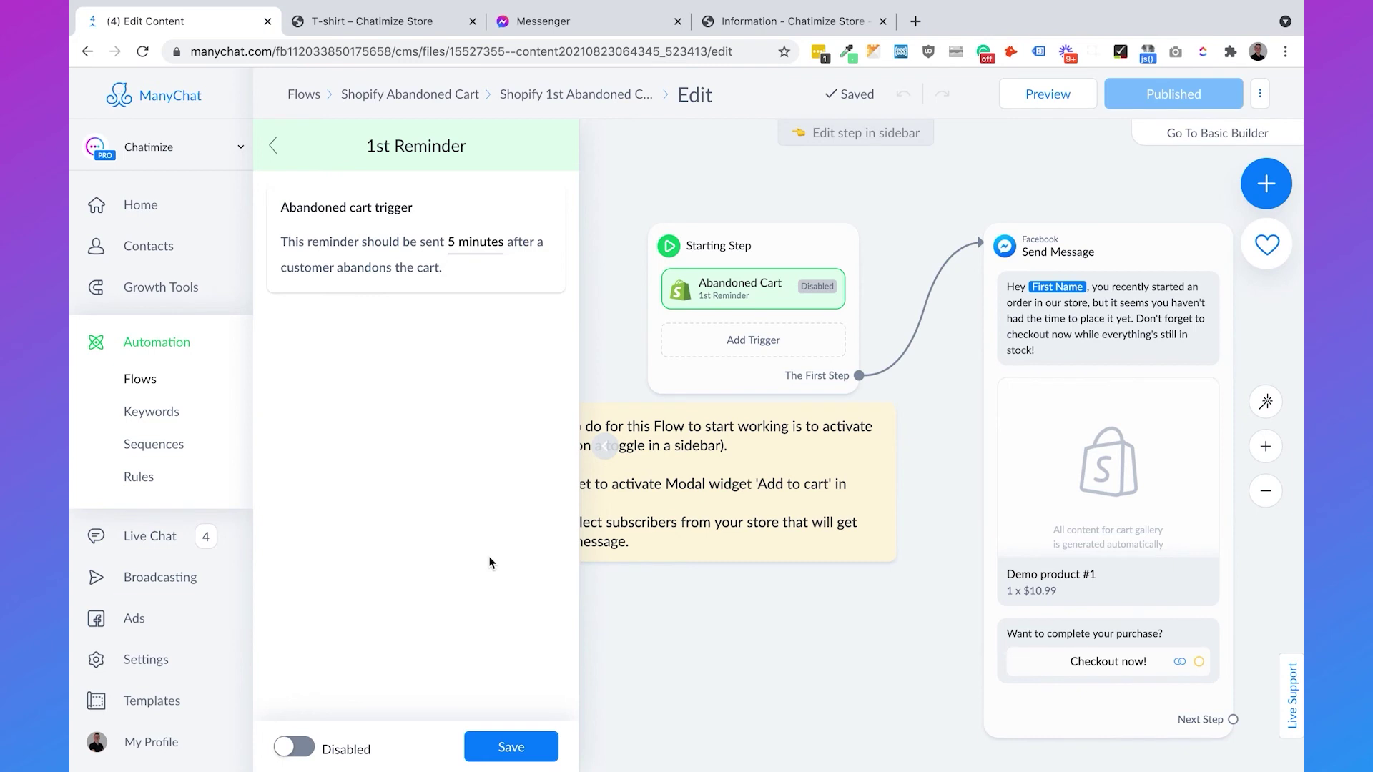
click(511, 748)
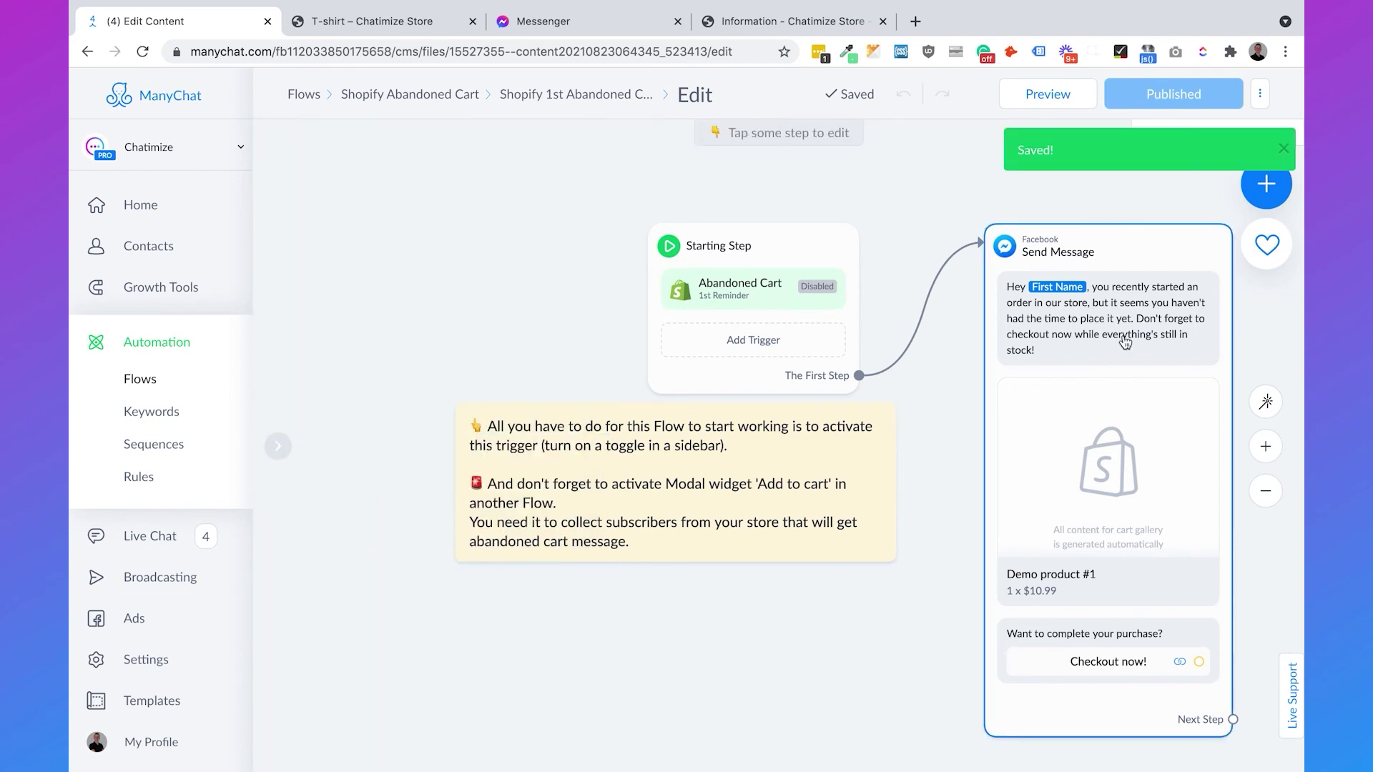
- Set the content type of the reminder's Send Message step to Other
click(1147, 240)
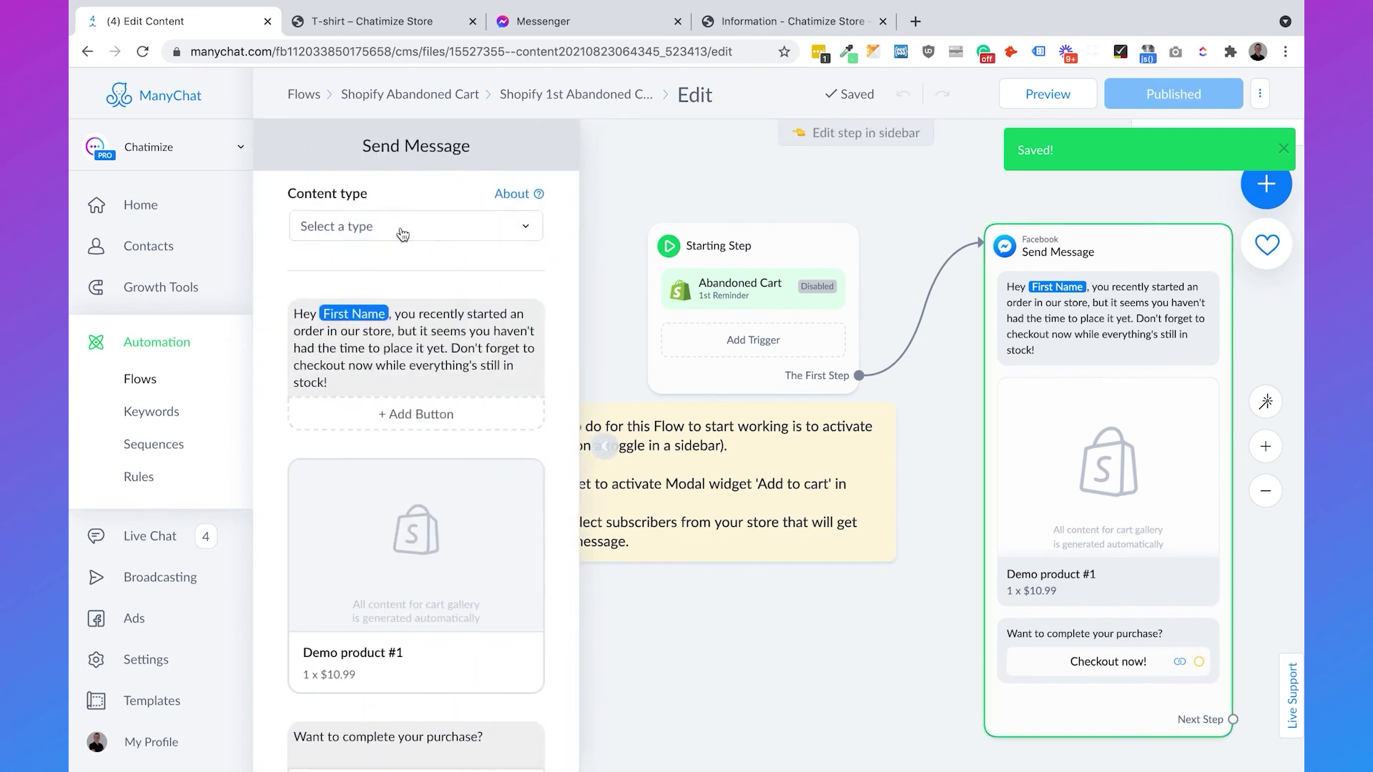
click(379, 233)
click(323, 303)
click(572, 268)
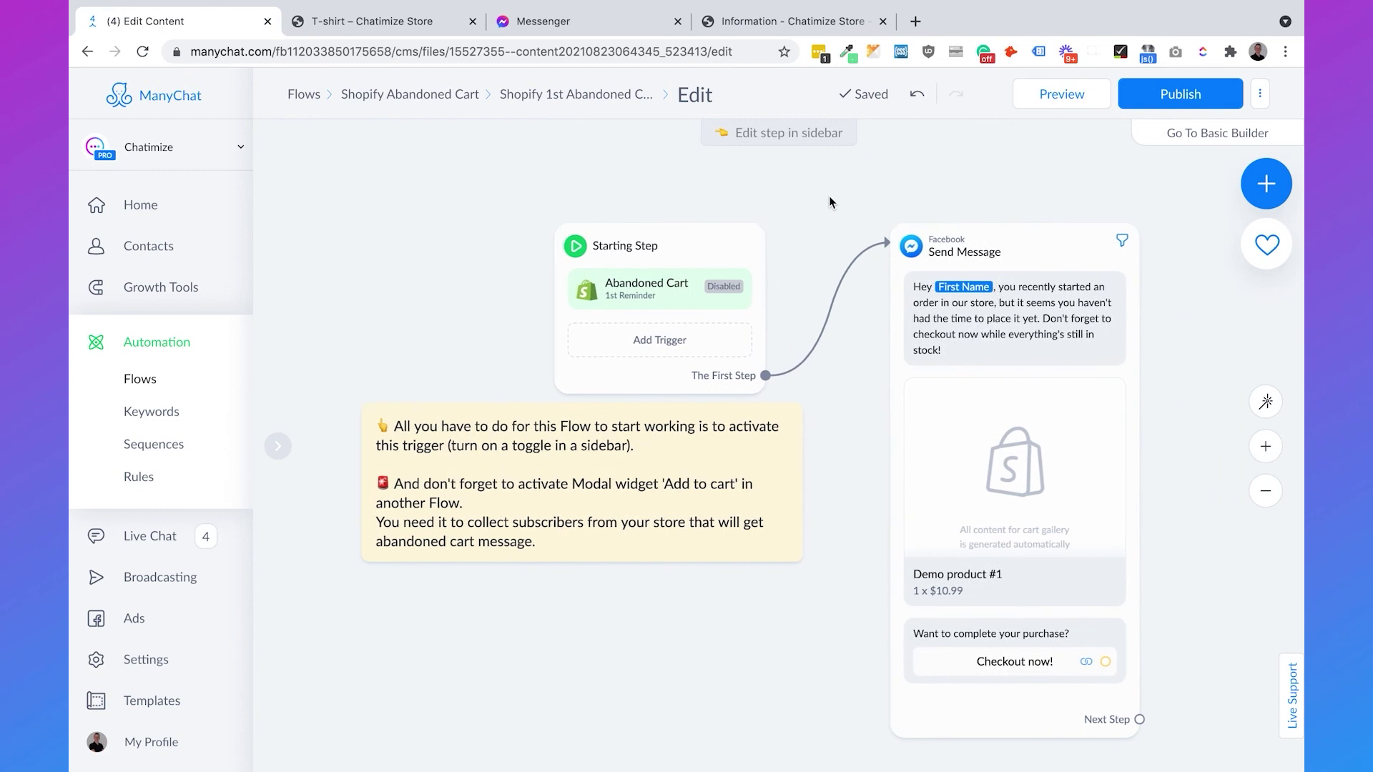
- Append "P.S. Don't forget to use your discount code: COUPON10" with a winking emoji as a new paragraph in the reminder message
click(980, 304)
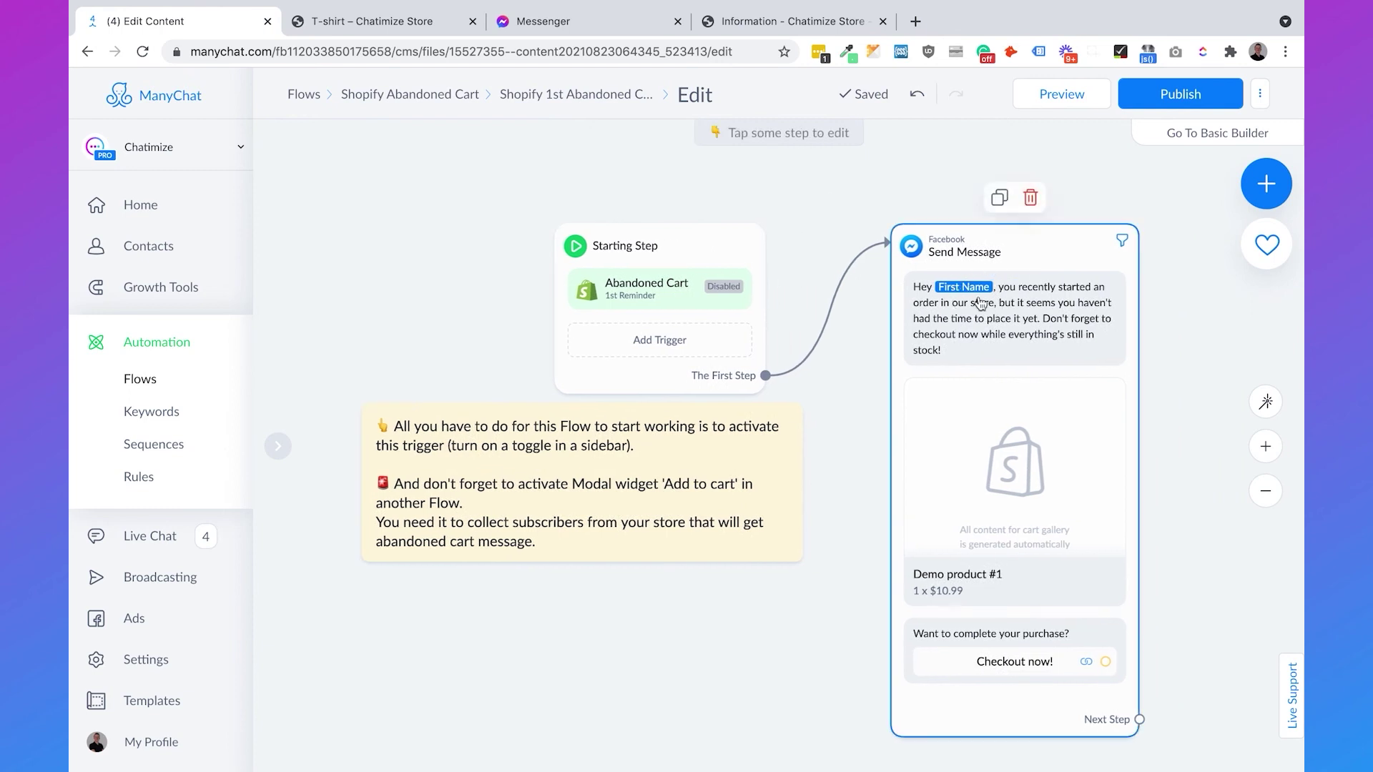
drag(372, 375, 277, 299)
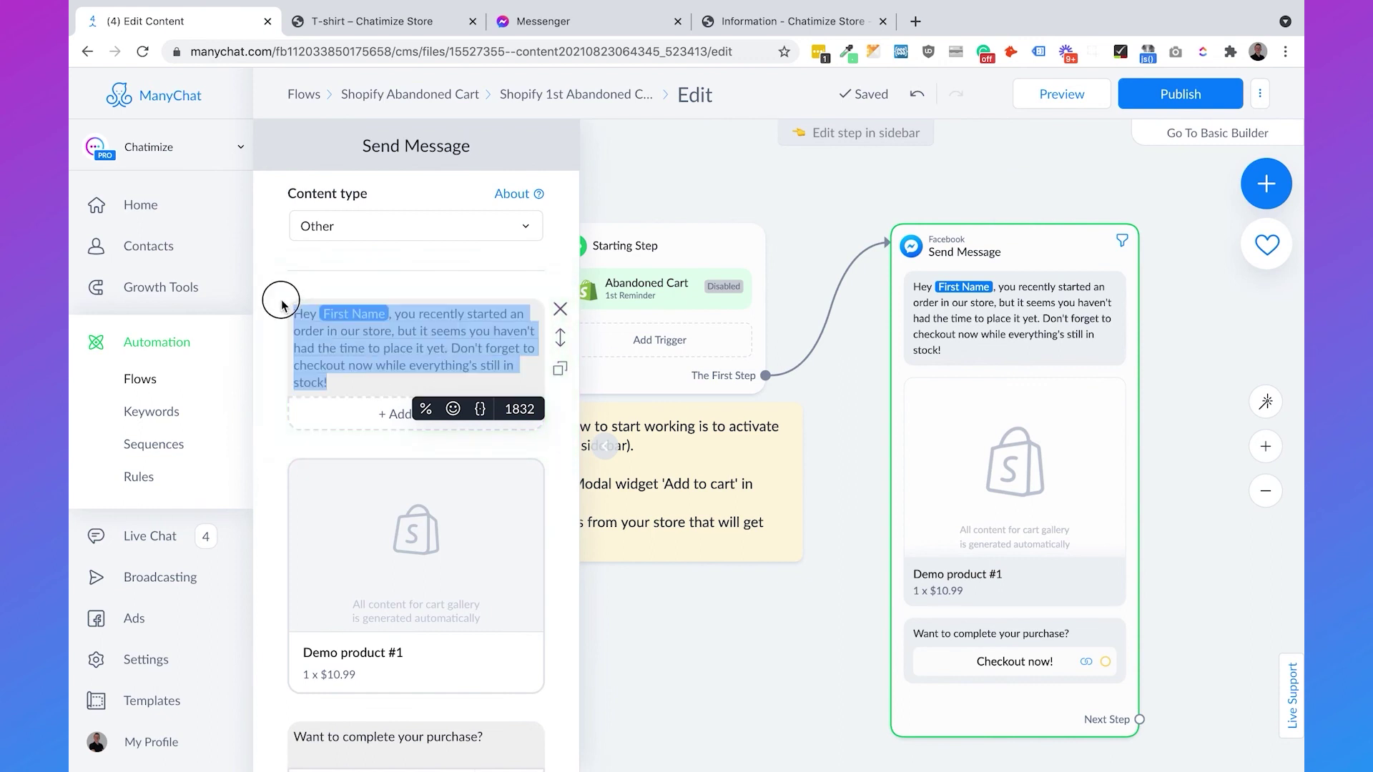
click(360, 387)
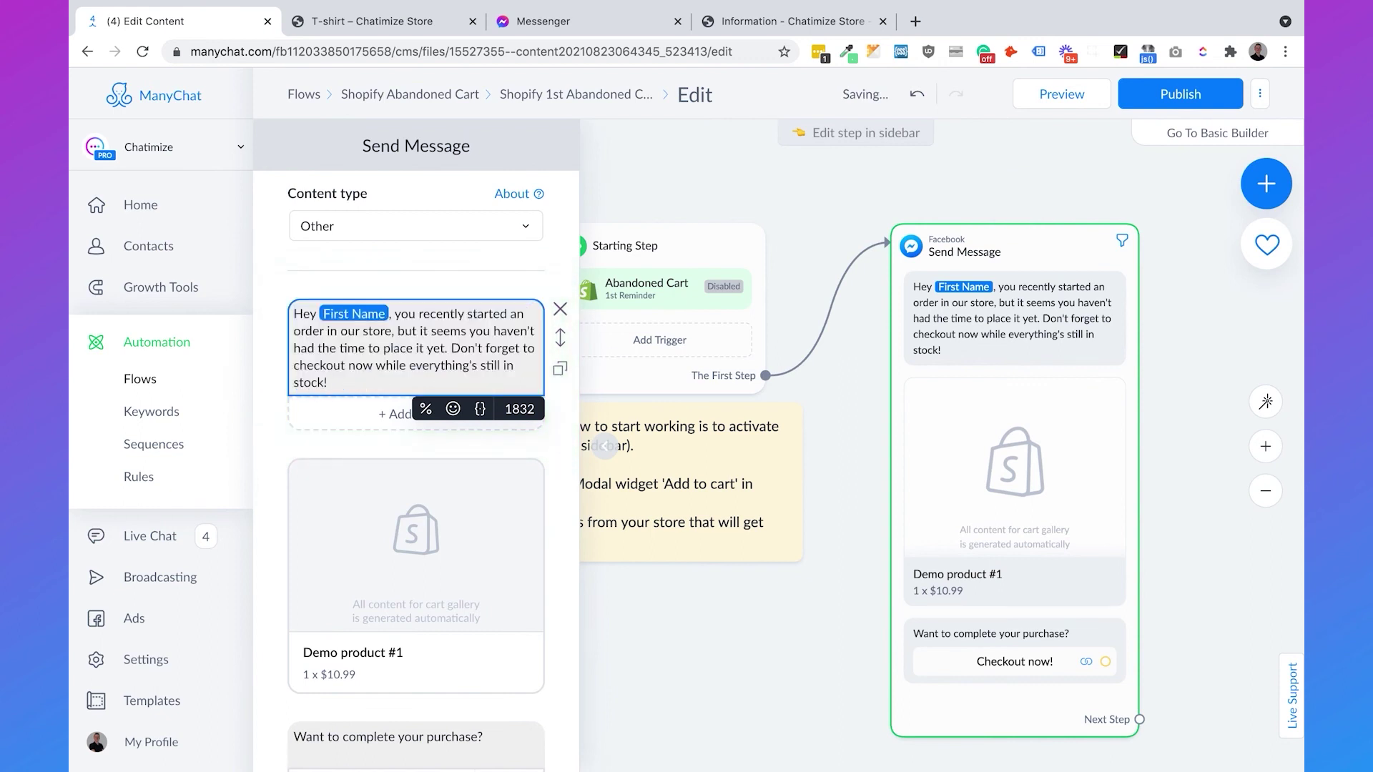
key(Return)
key(Return)
text(P.S. )
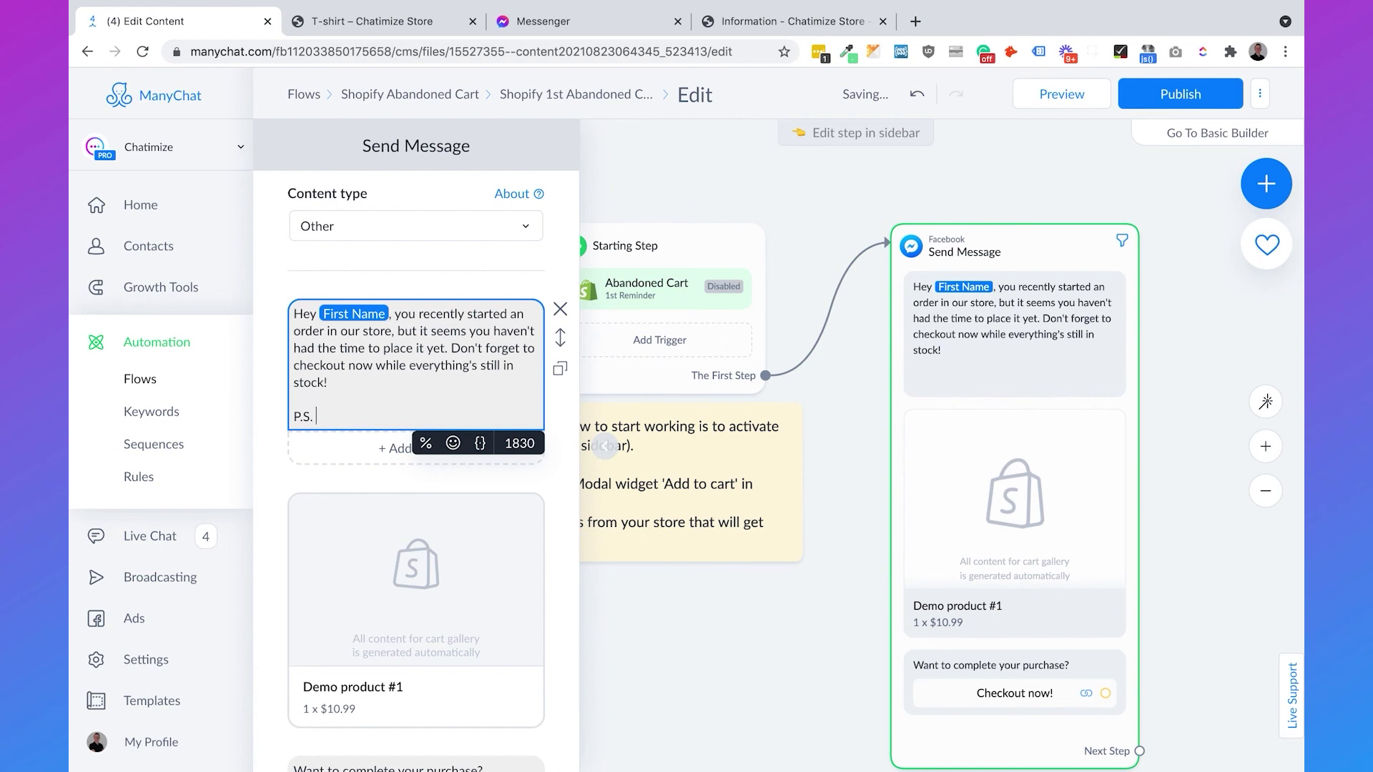
text(Don't forget to use your dis)
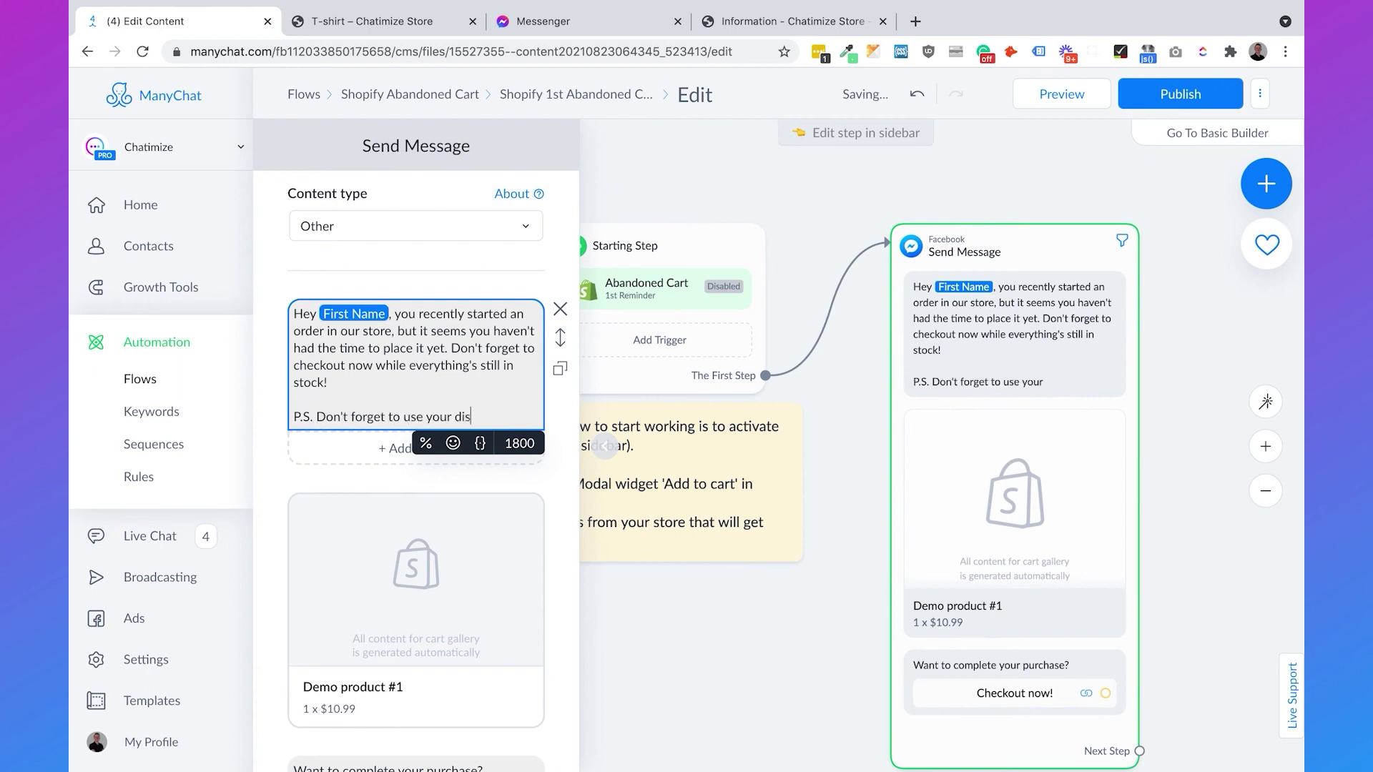
text(count code: COUPON10)
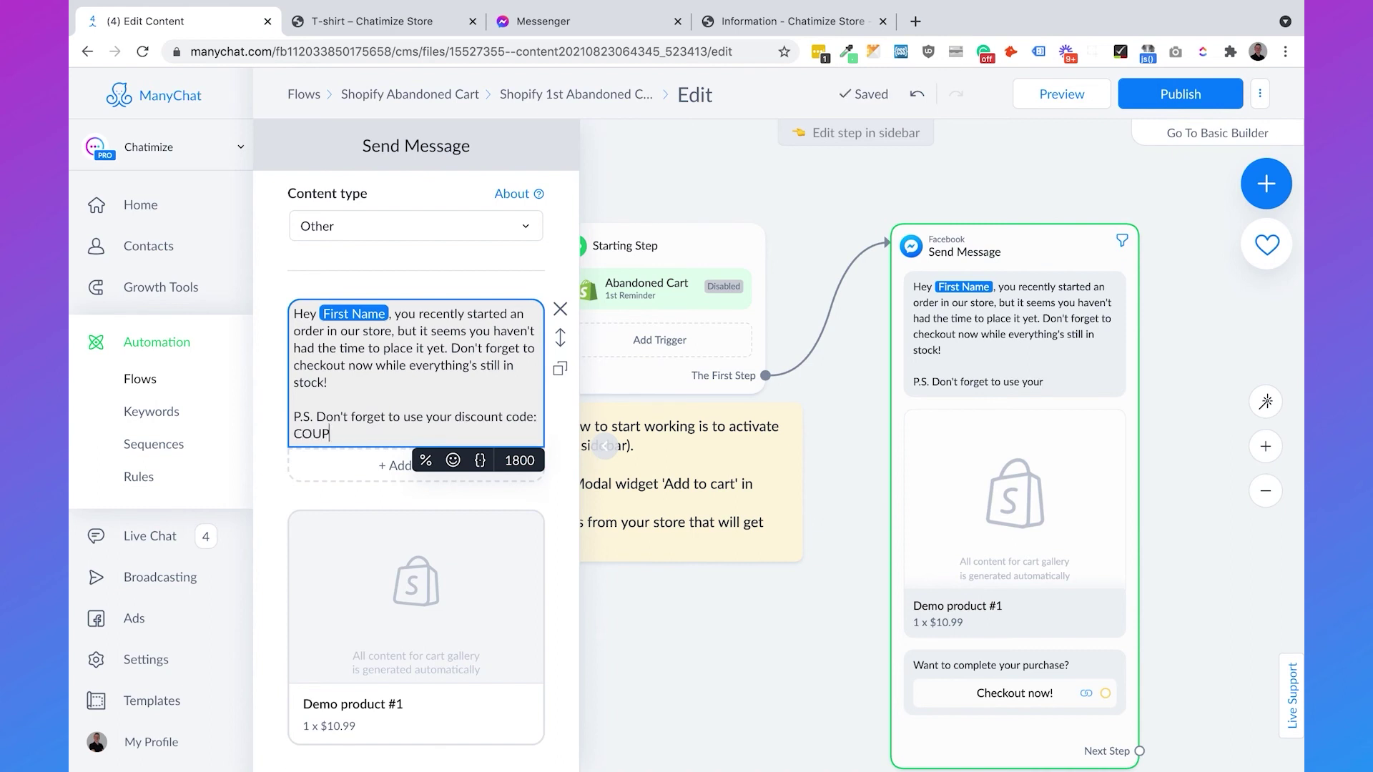
click(453, 460)
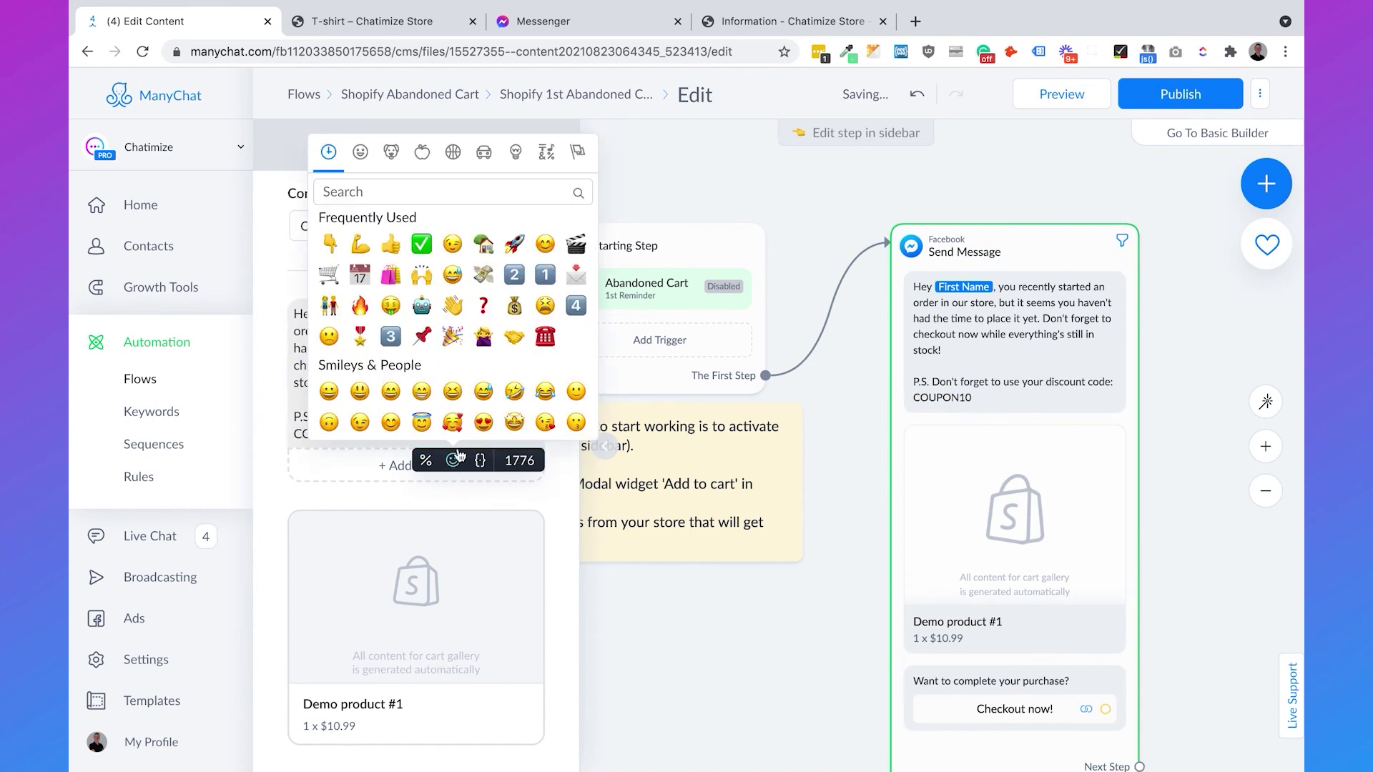
click(458, 250)
- Add a shopping bags emoji before the "Checkout now!" button's title and finish editing the message
scroll(338, 504, down, 2)
click(338, 504)
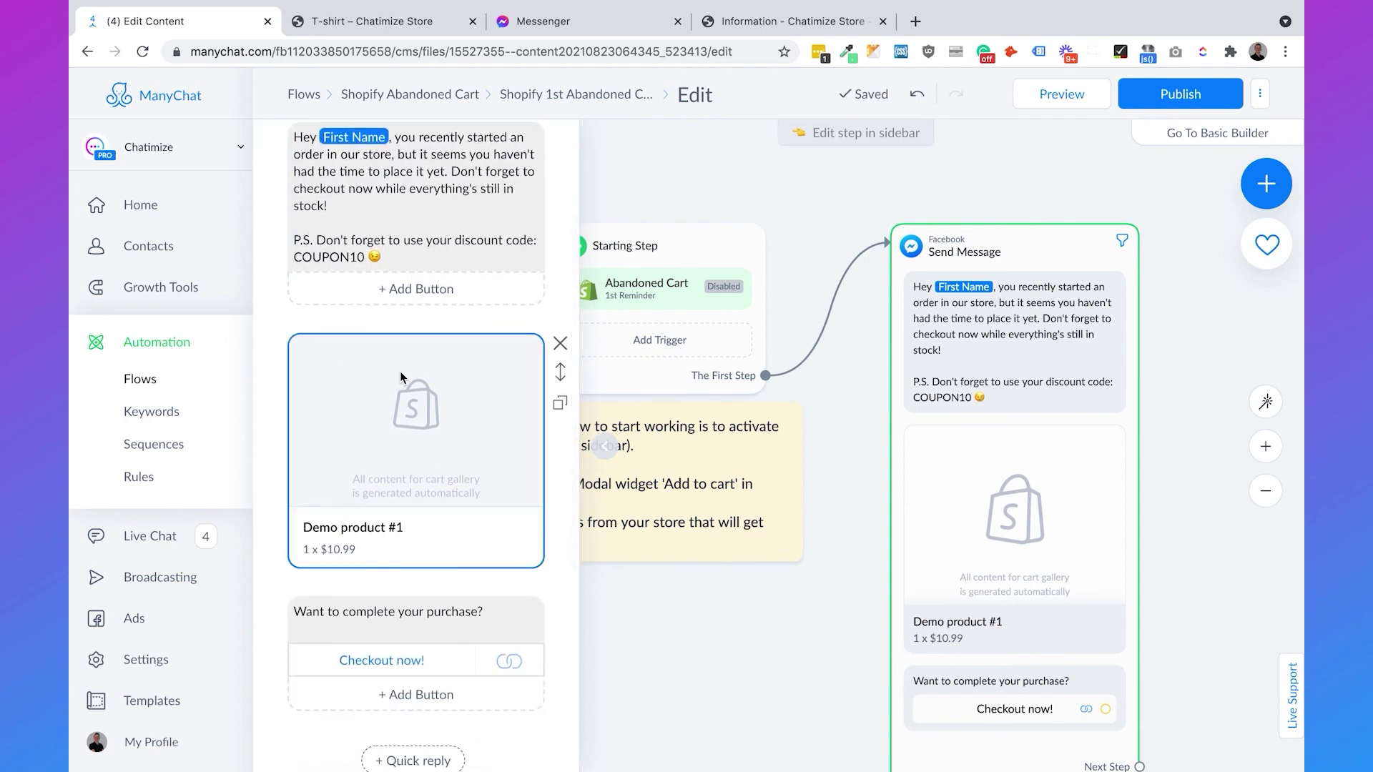
scroll(411, 381, down, 3)
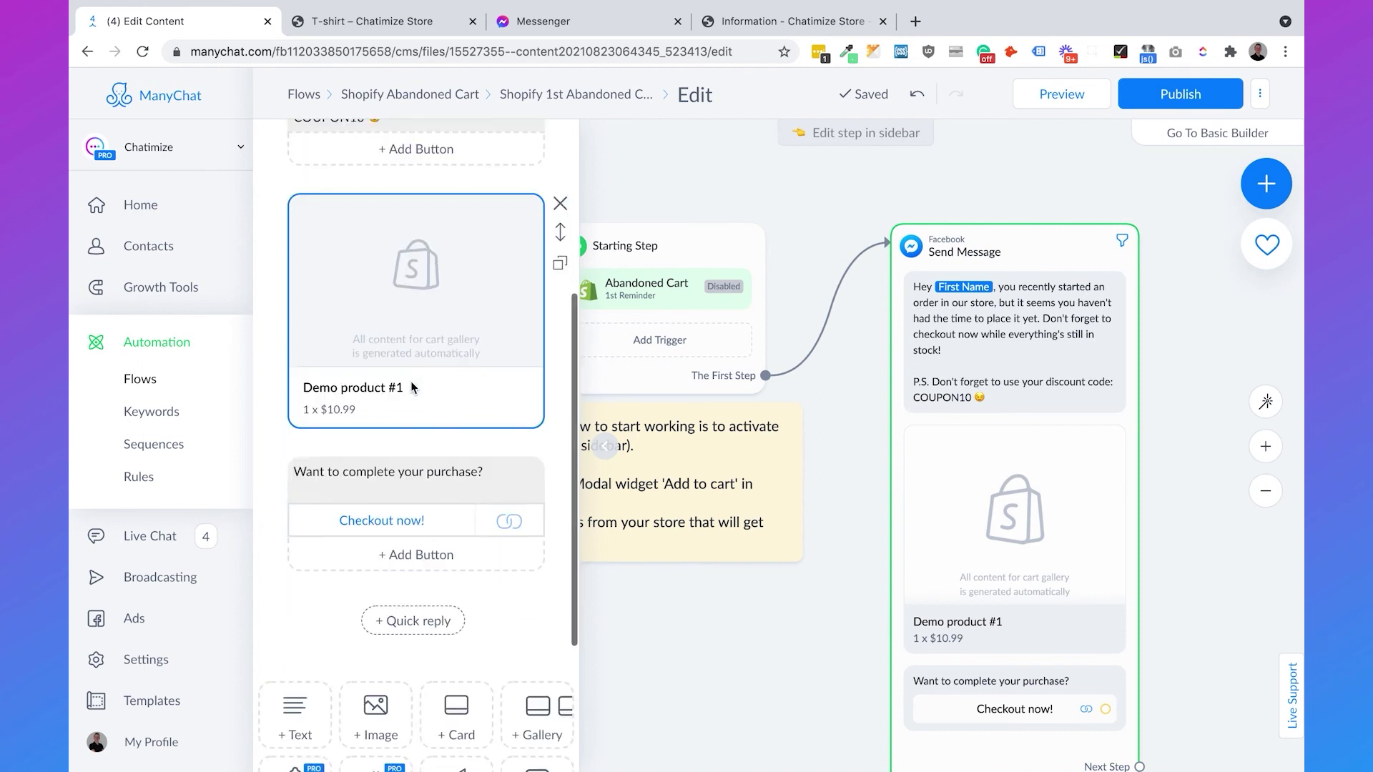
click(384, 451)
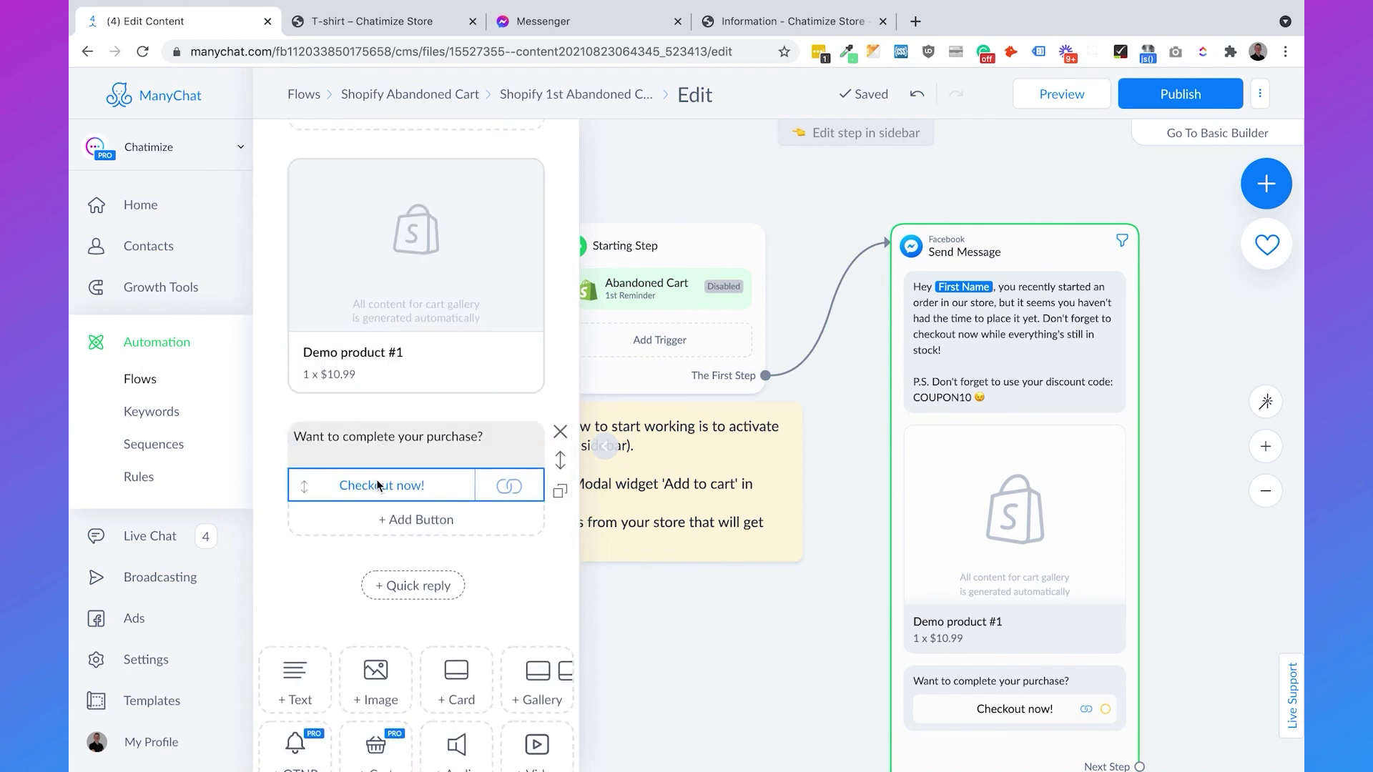
click(378, 486)
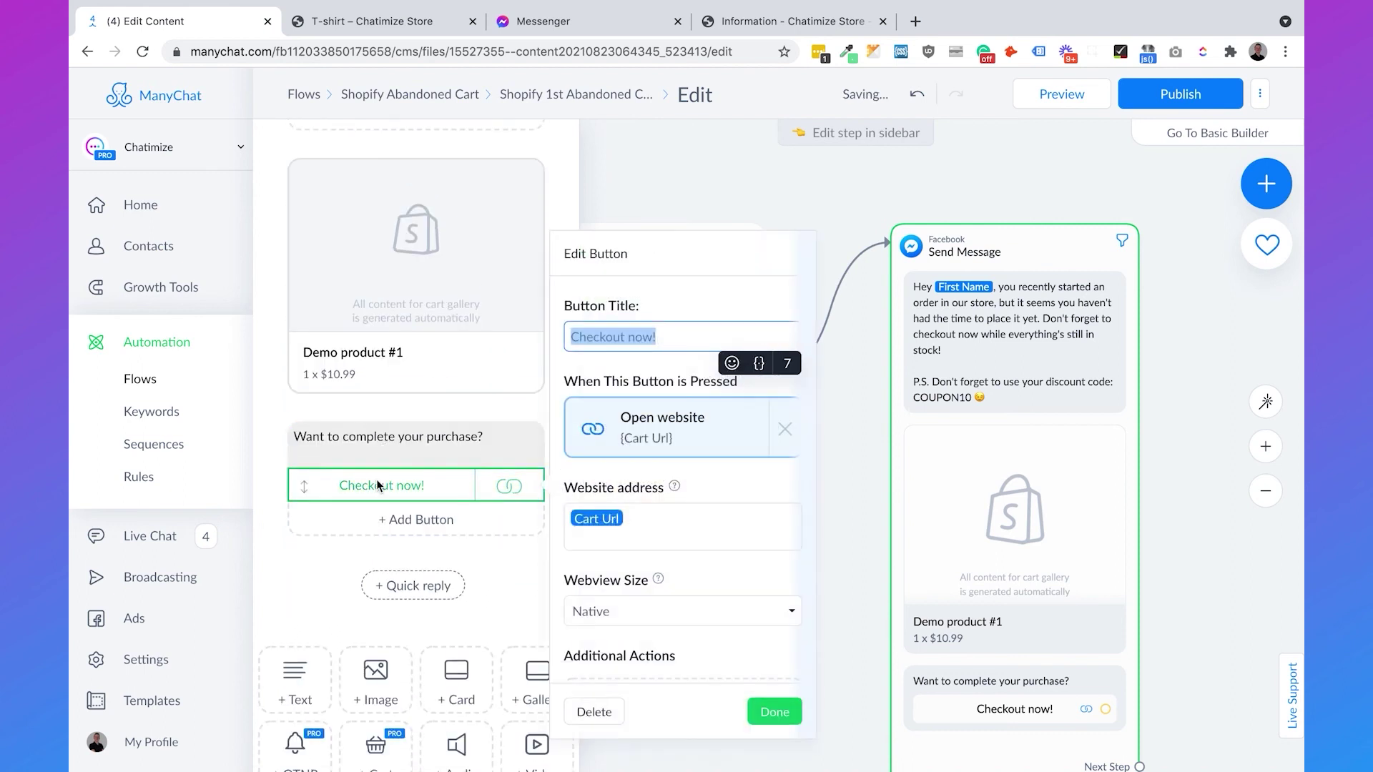
click(572, 338)
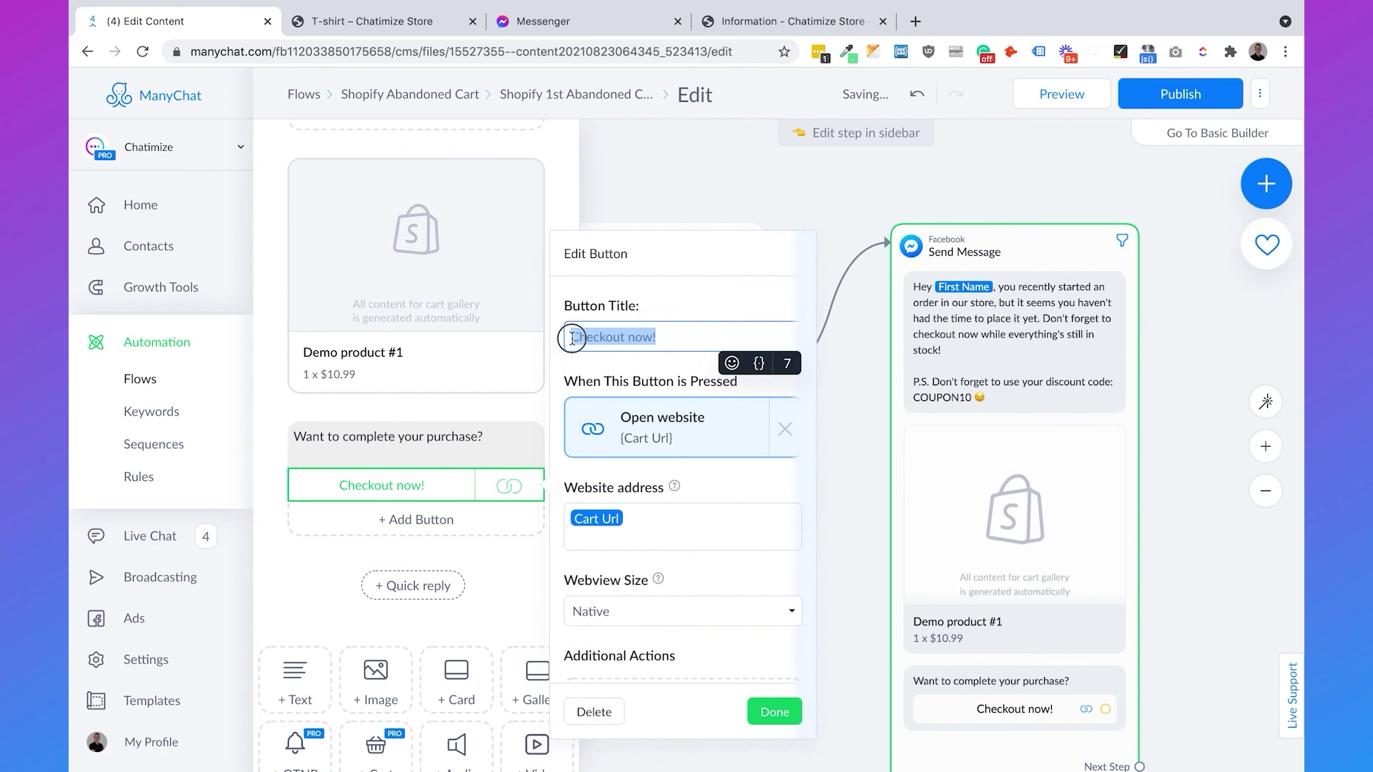
click(732, 363)
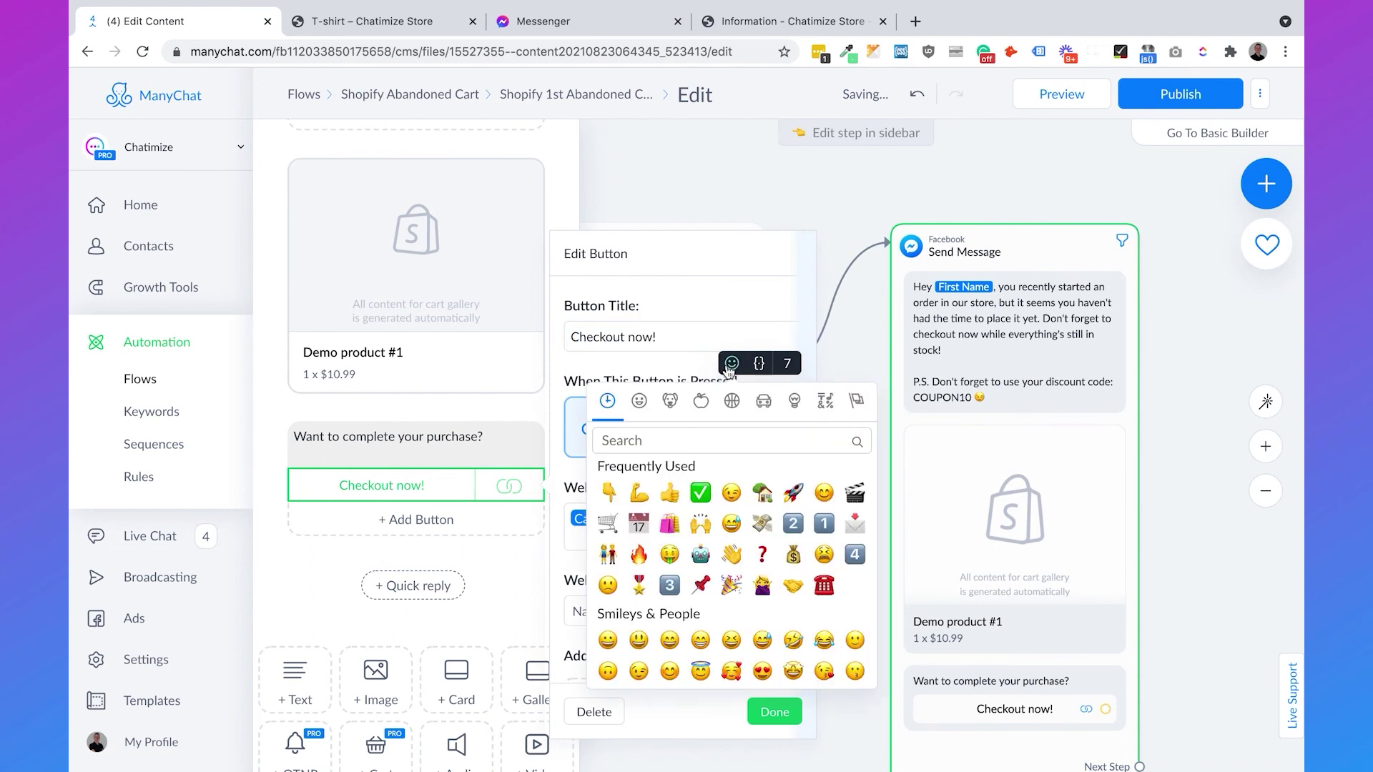
click(676, 526)
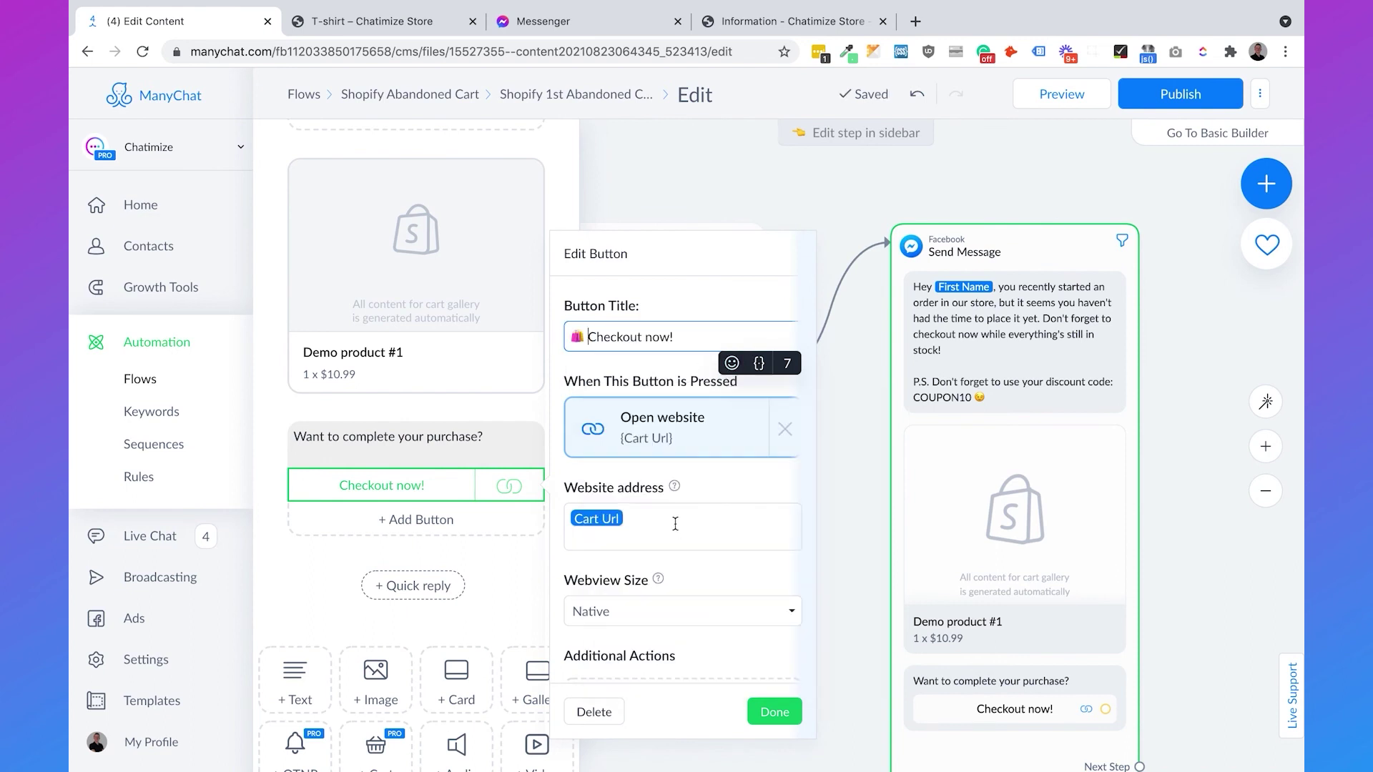
click(789, 716)
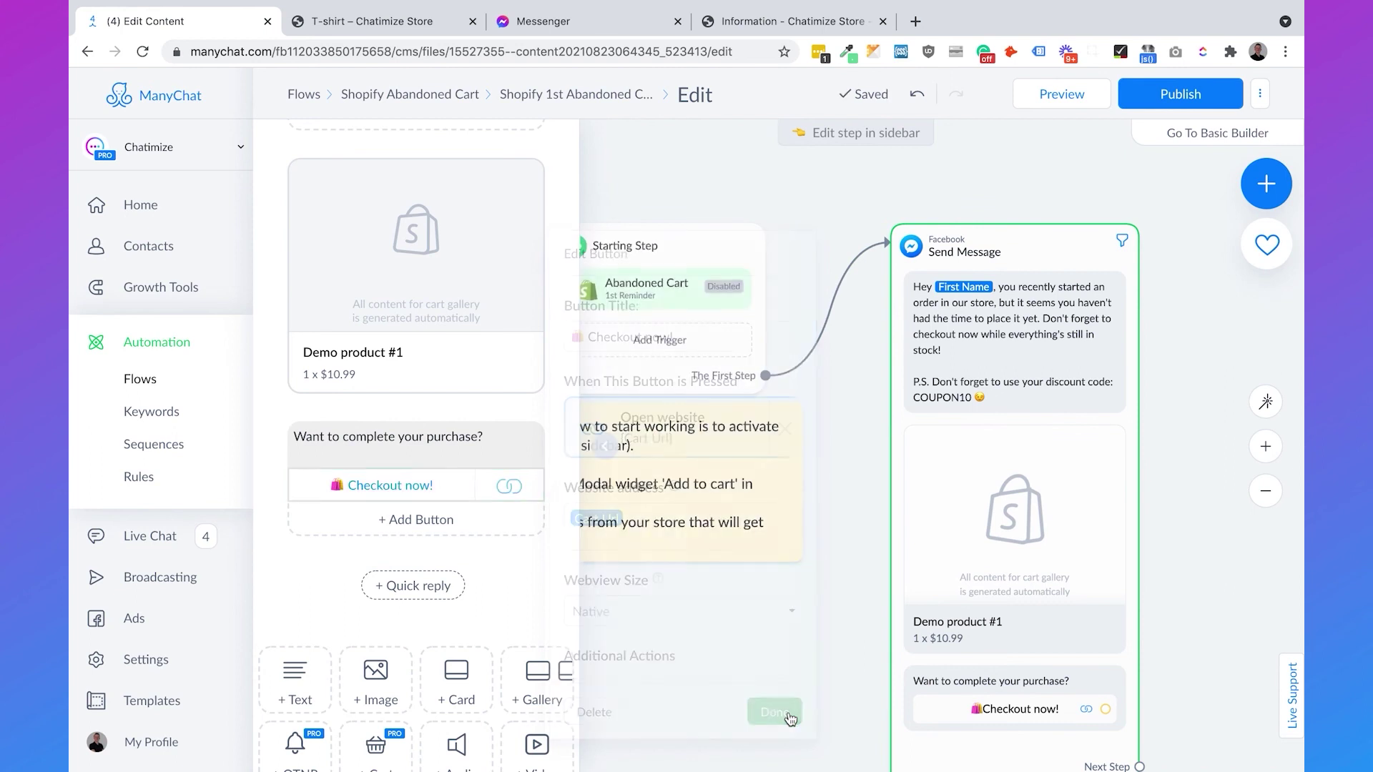
click(856, 418)
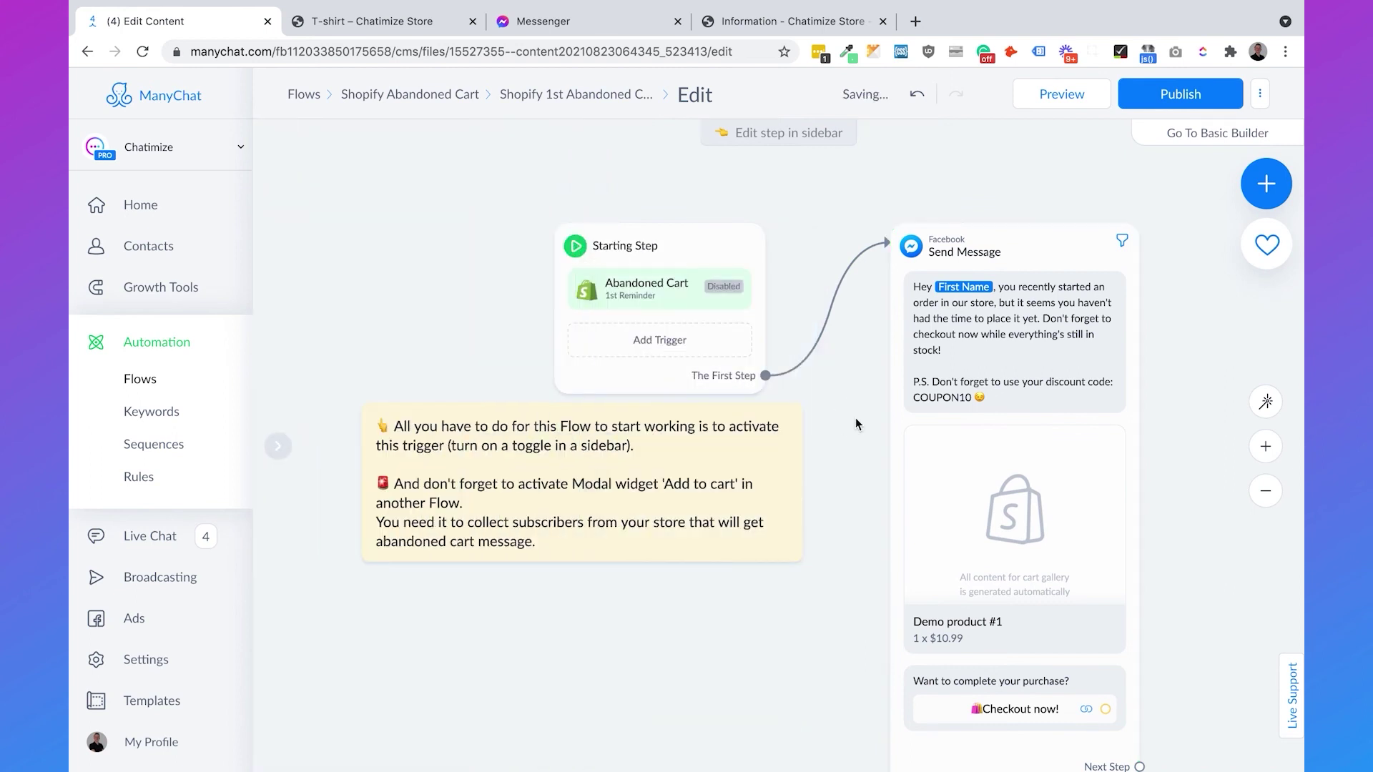
- Publish the reminder flow and activate its Abandoned Cart 1st Reminder trigger
click(1182, 103)
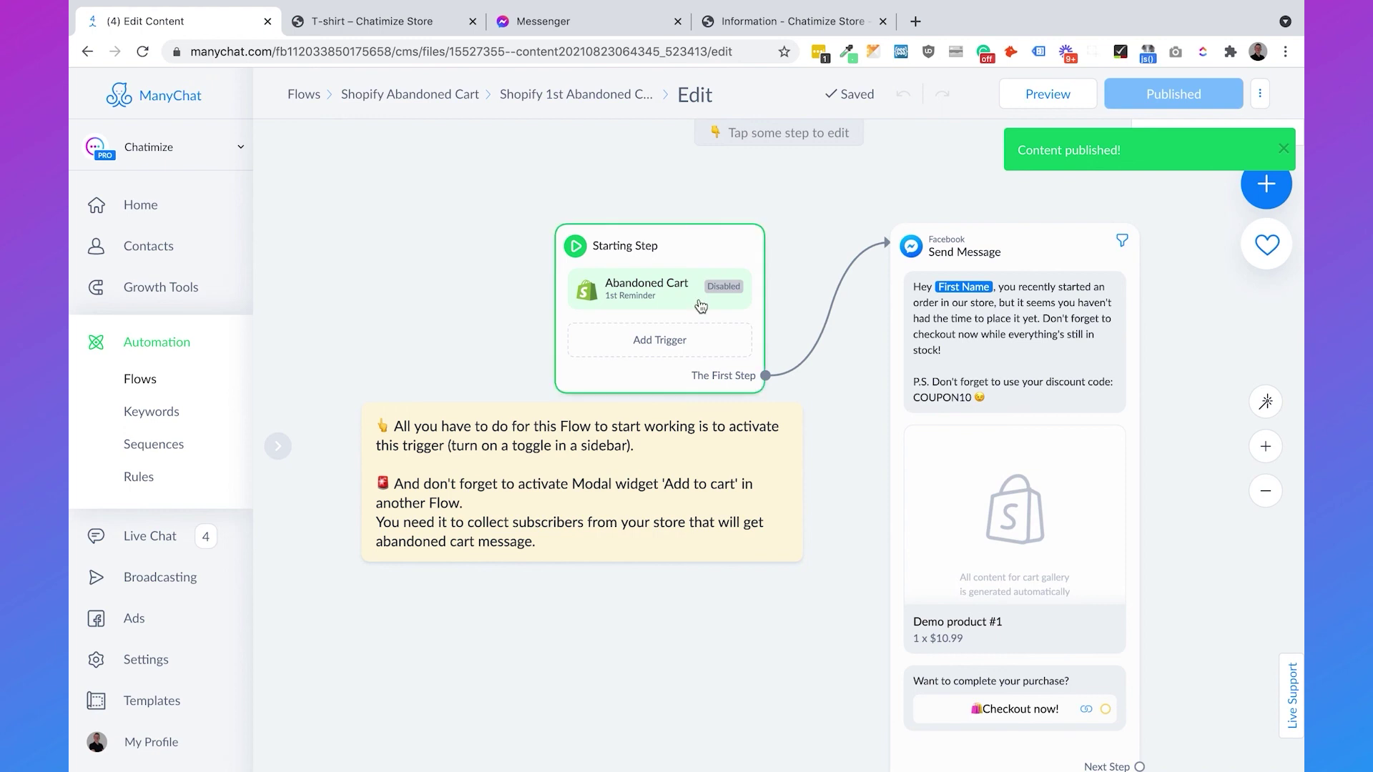
click(671, 299)
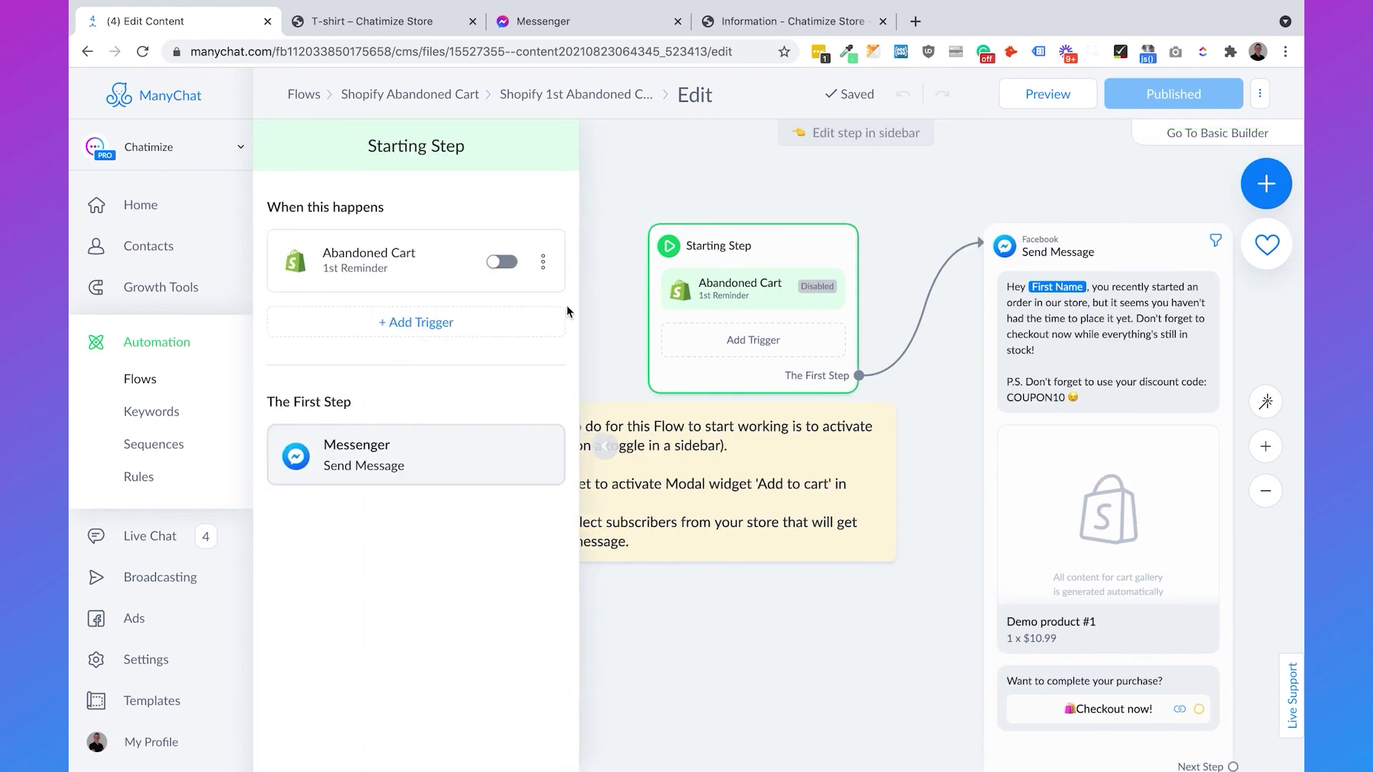
click(501, 262)
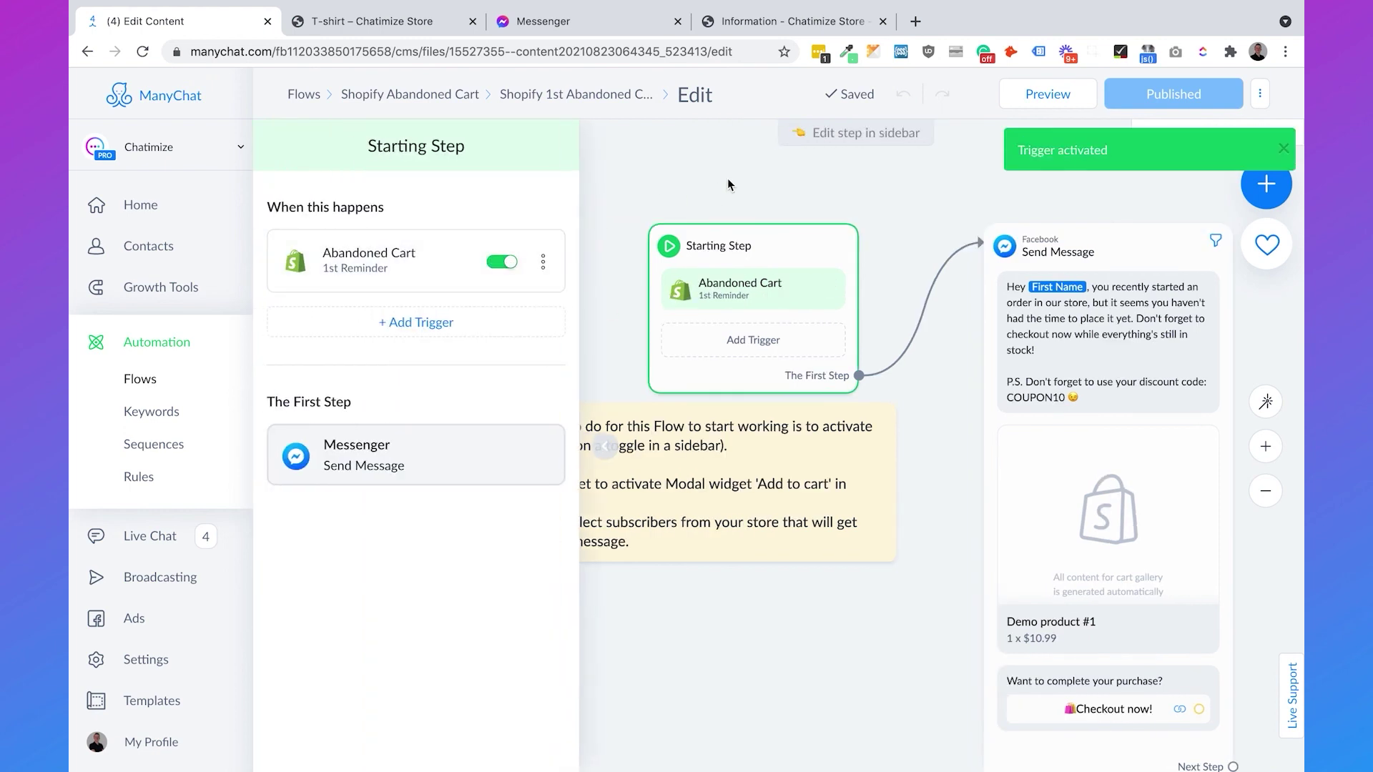
click(727, 178)
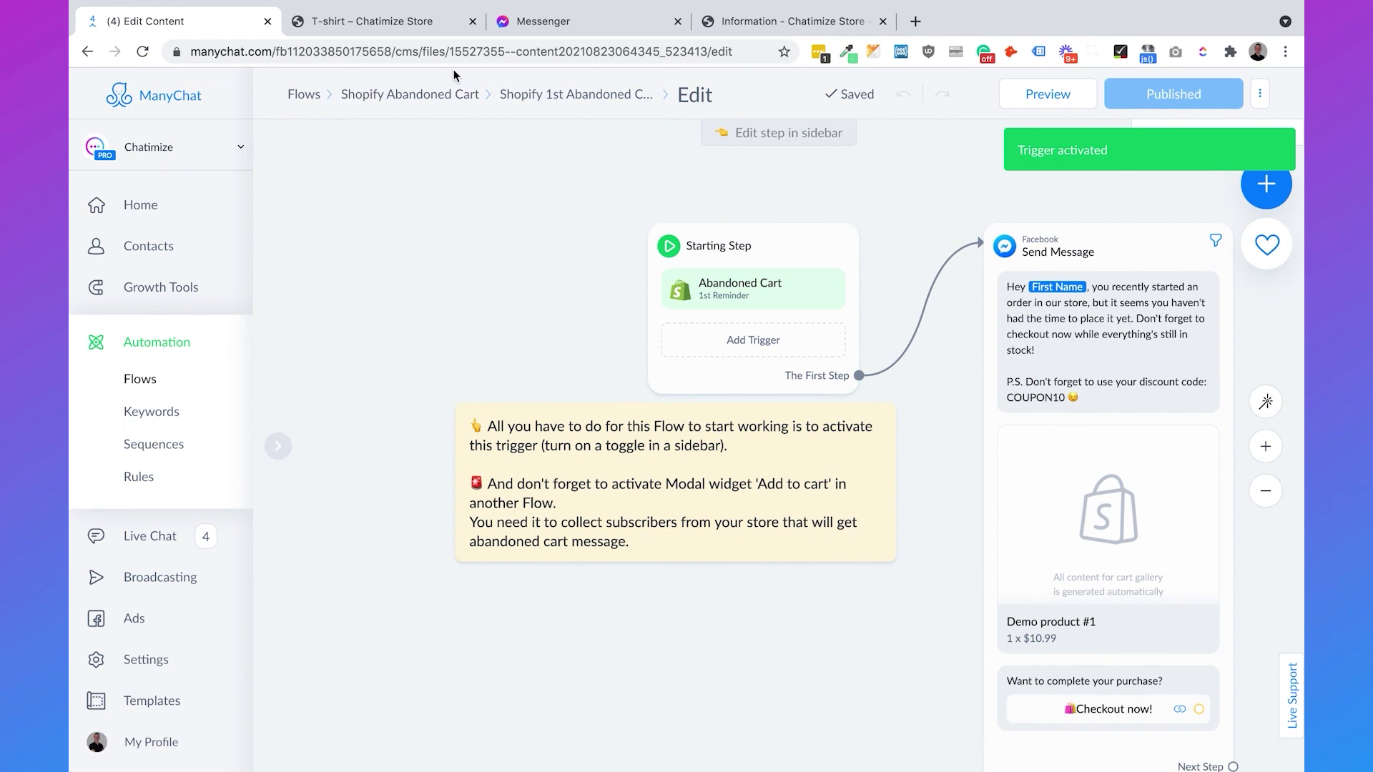
- Switch to the Chatimize Store product page and add the T-shirt to the shopping cart
click(418, 28)
click(860, 326)
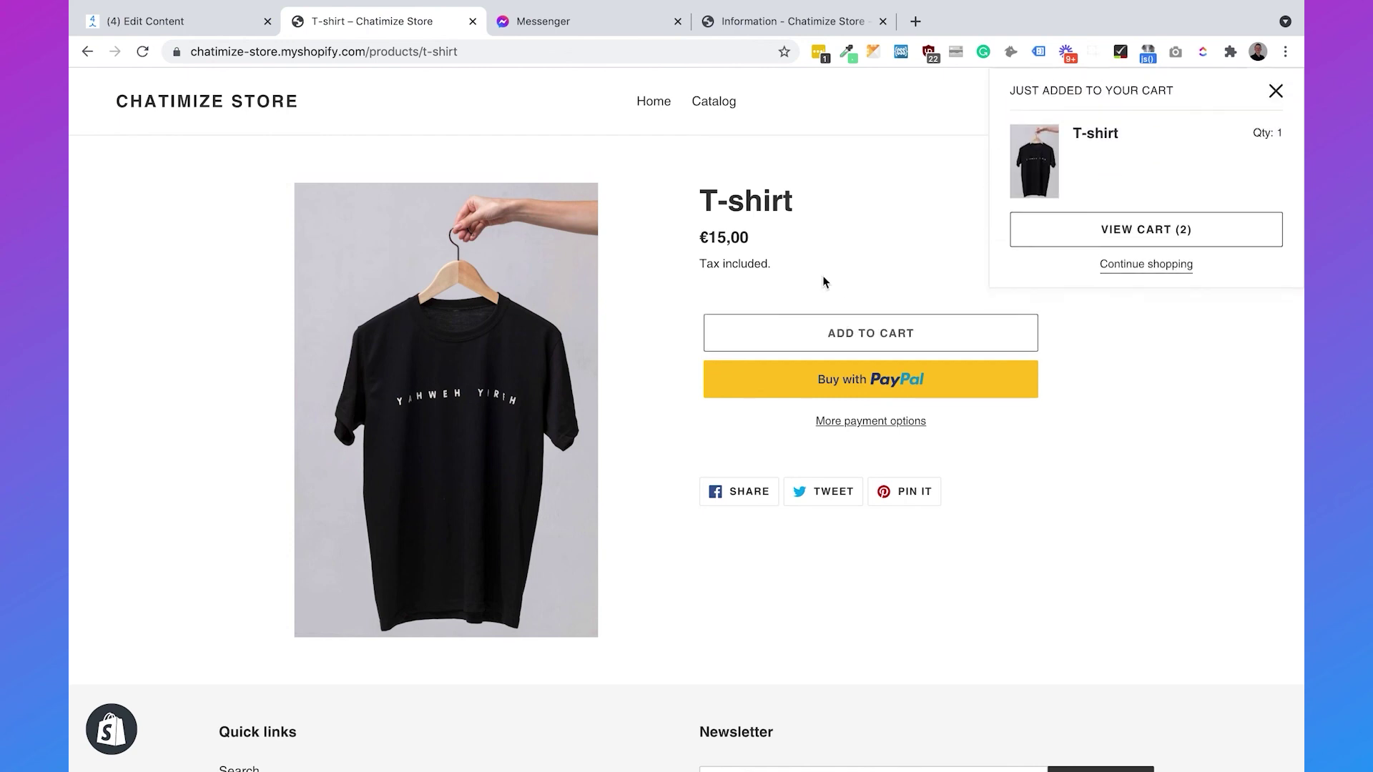
- Close the store product and checkout pages, and review the discount code line of the abandoned cart reminder received in Messenger
click(490, 27)
click(473, 22)
click(665, 21)
click(680, 21)
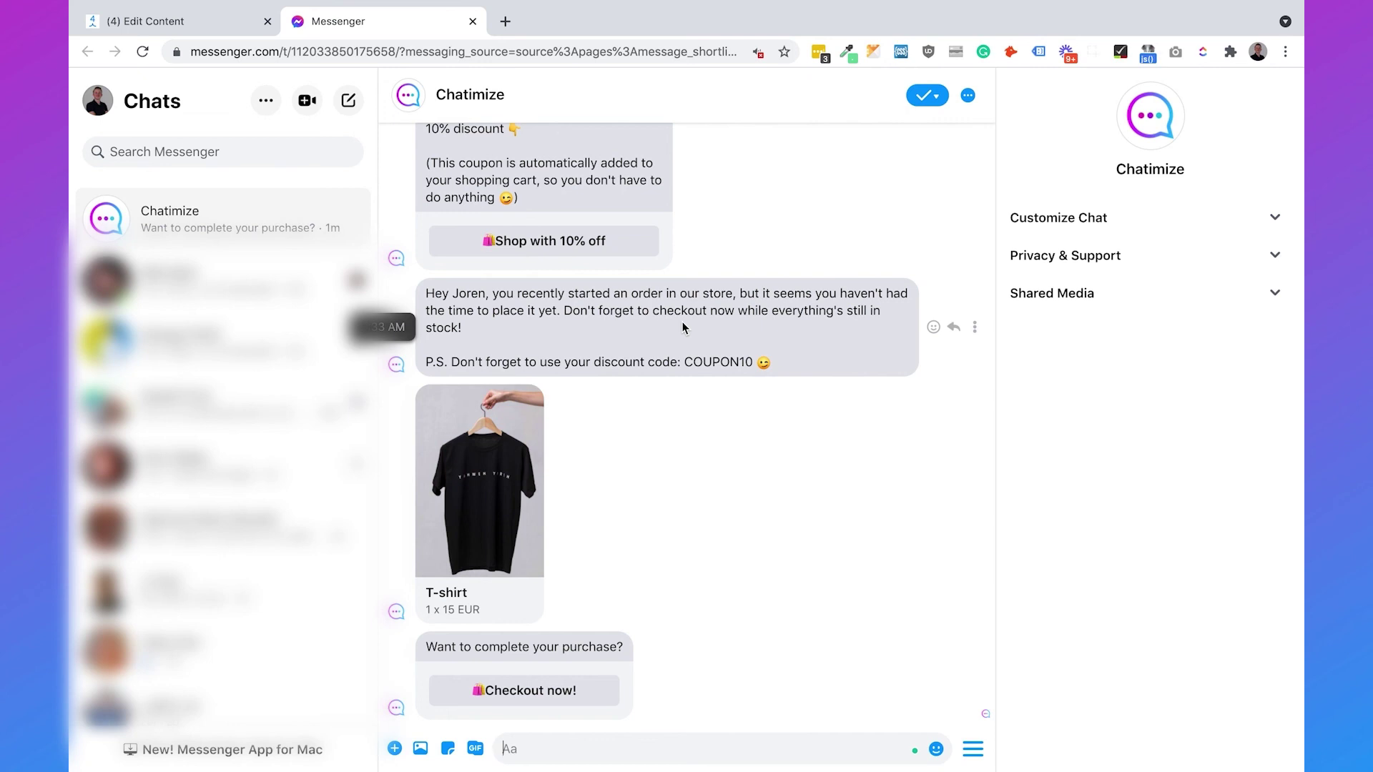
drag(567, 363, 713, 364)
click(658, 458)
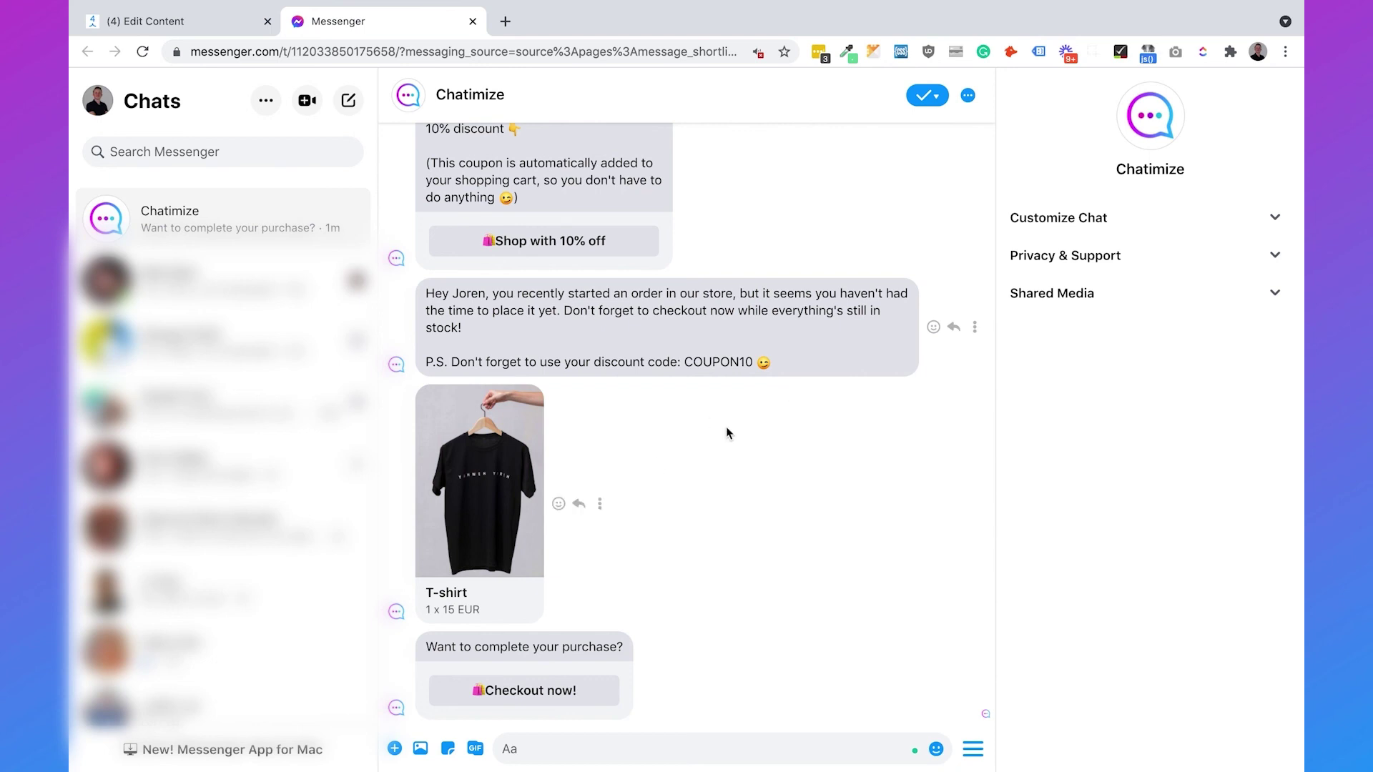
- Return to ManyChat and open the Shopify 2nd Abandoned Cart Reminder flow from the Shopify Abandoned Cart folder for editing
click(218, 22)
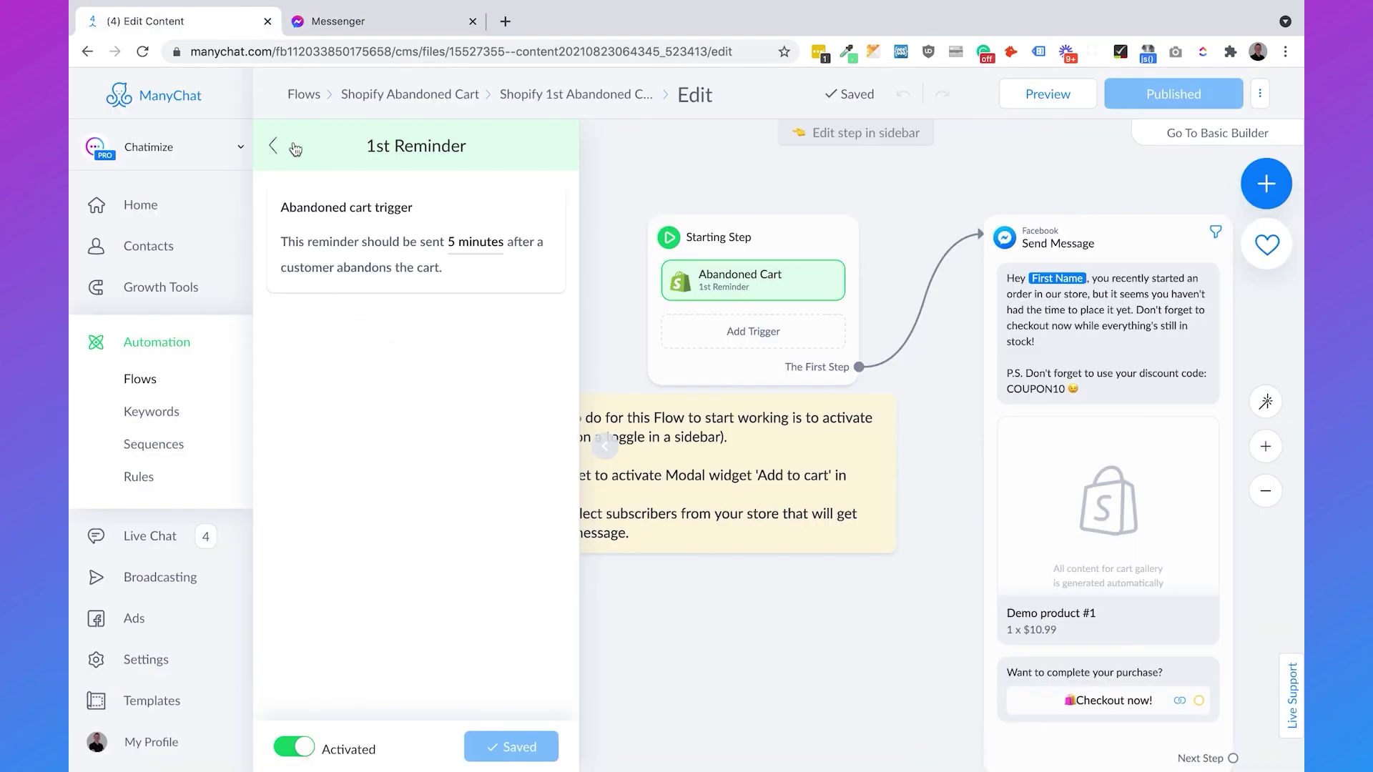
click(401, 99)
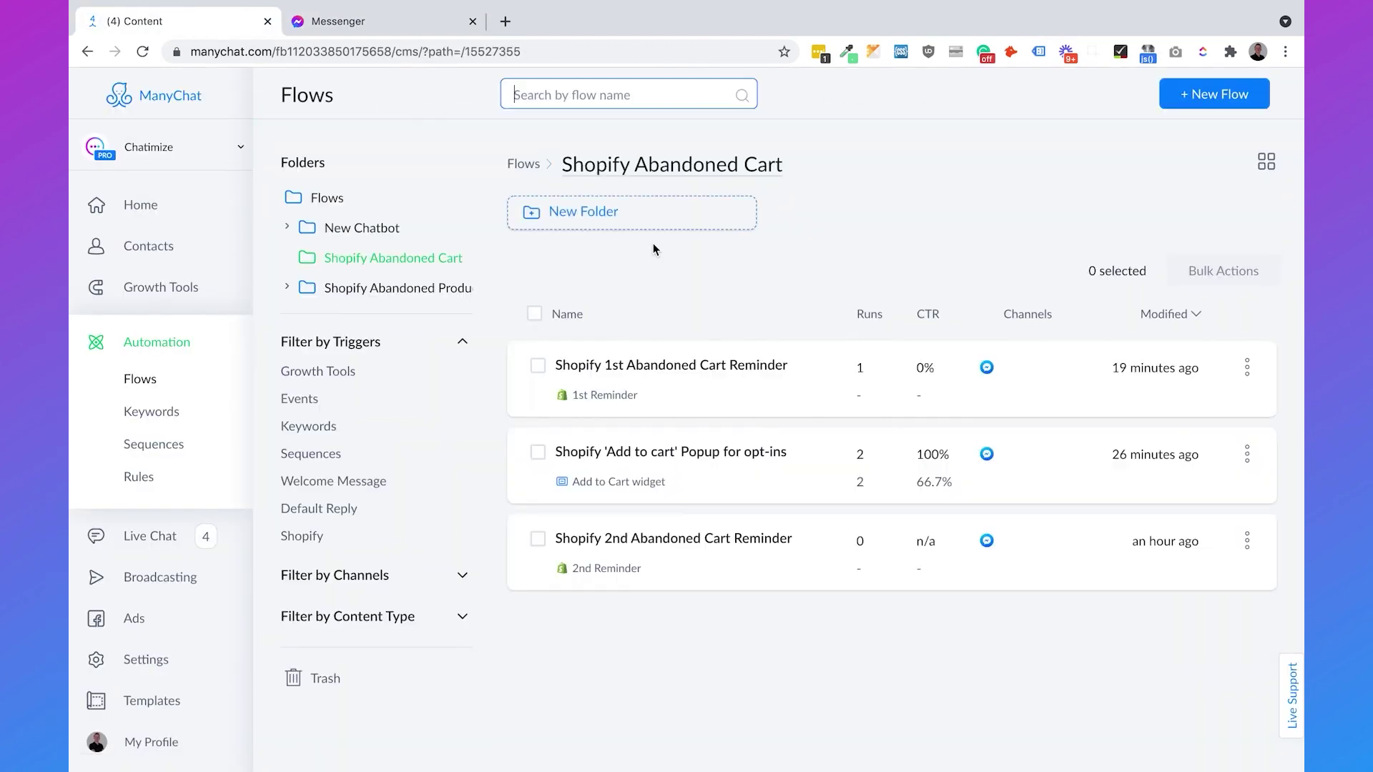
click(776, 552)
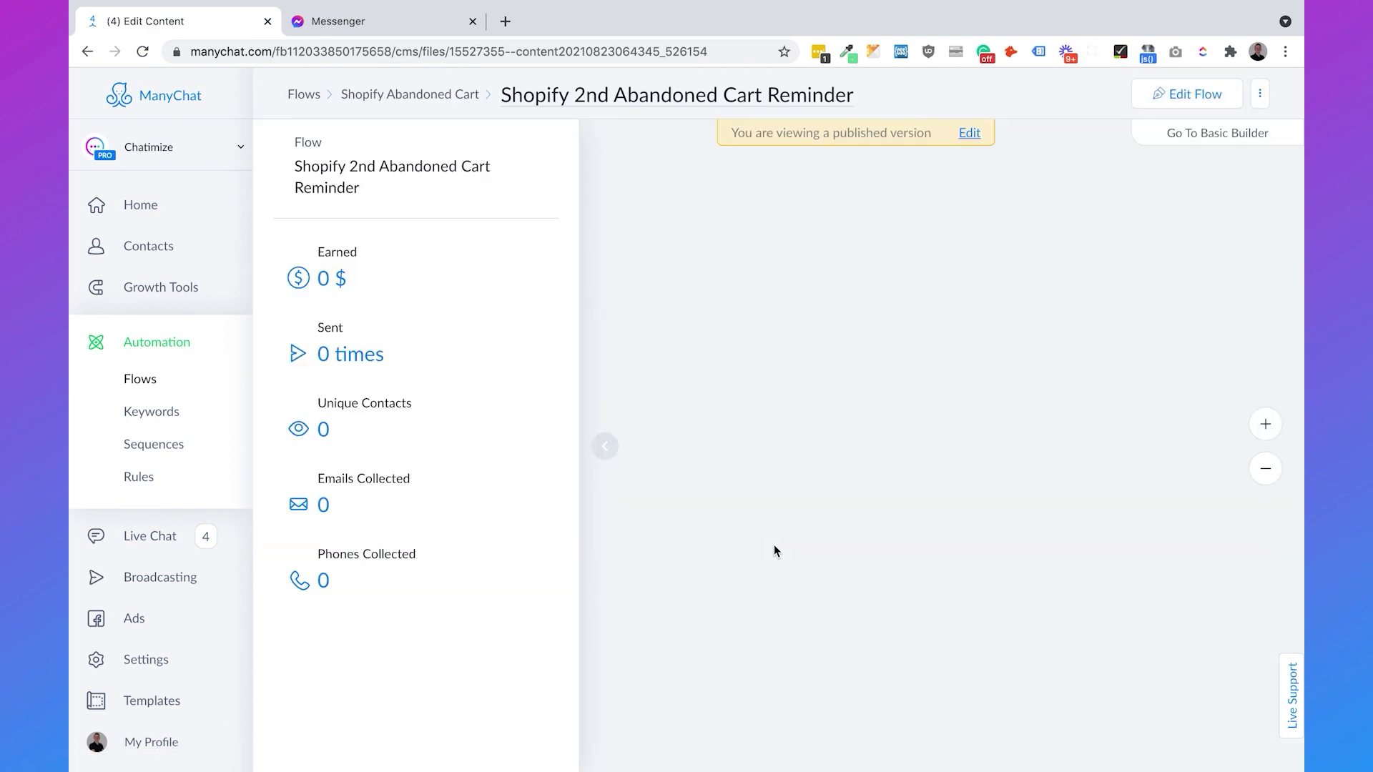
click(1151, 101)
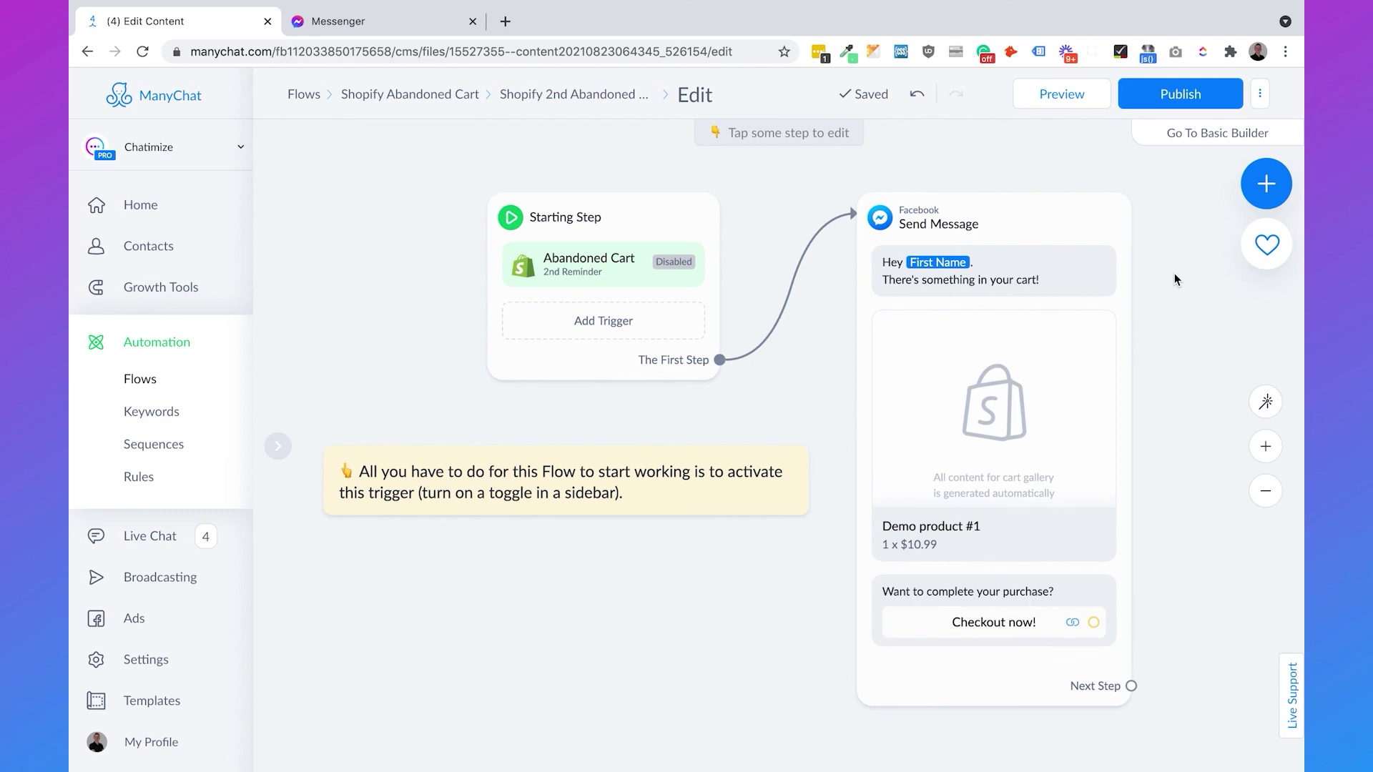
- Check the send delay of the Abandoned Cart 2nd Reminder trigger and close its settings
click(652, 259)
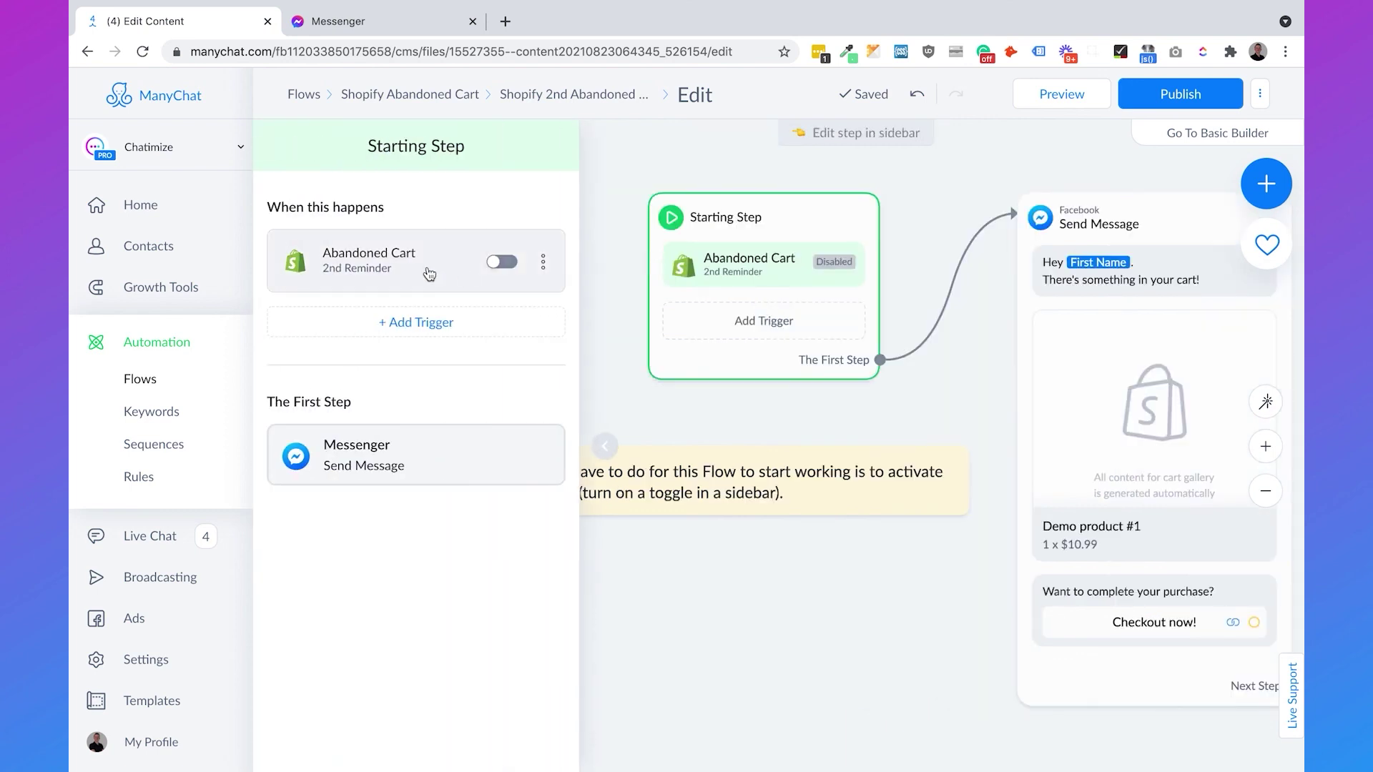
click(429, 273)
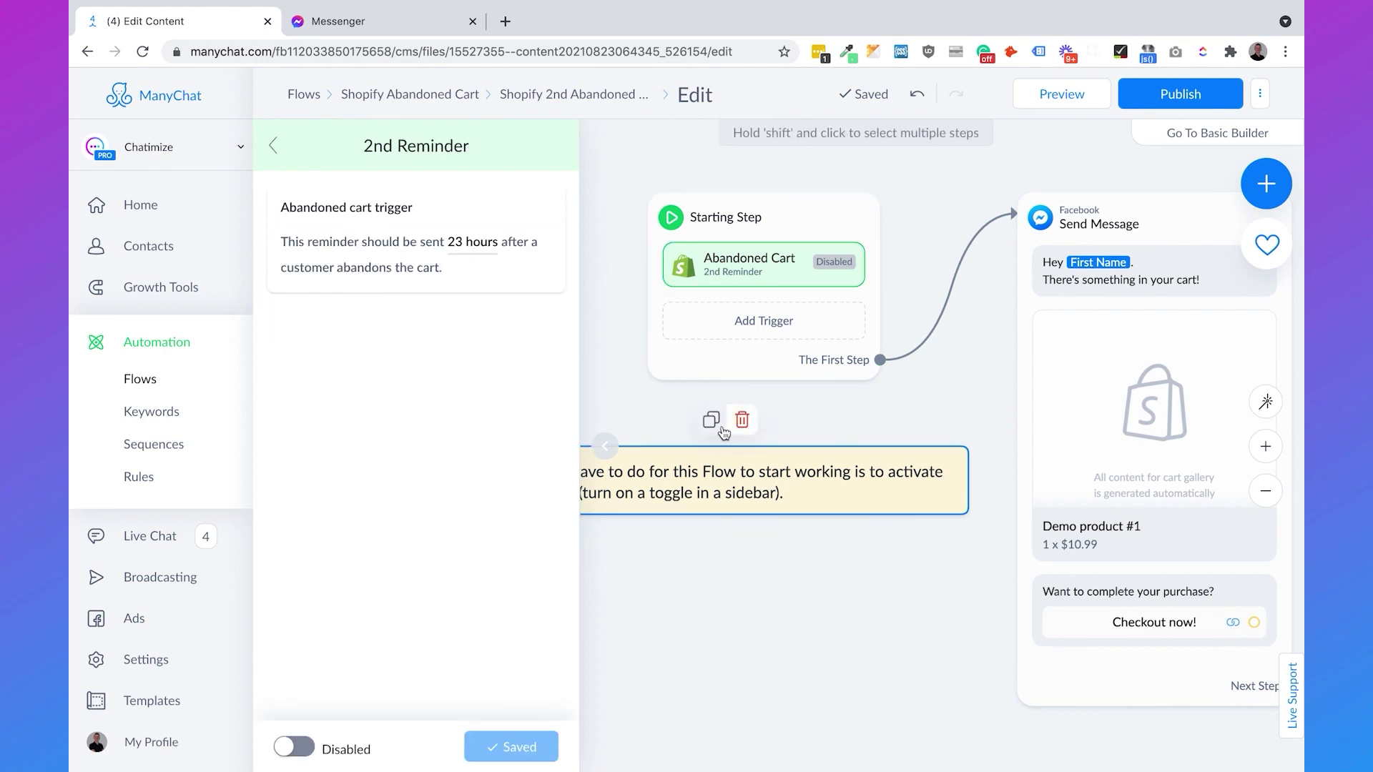
click(668, 421)
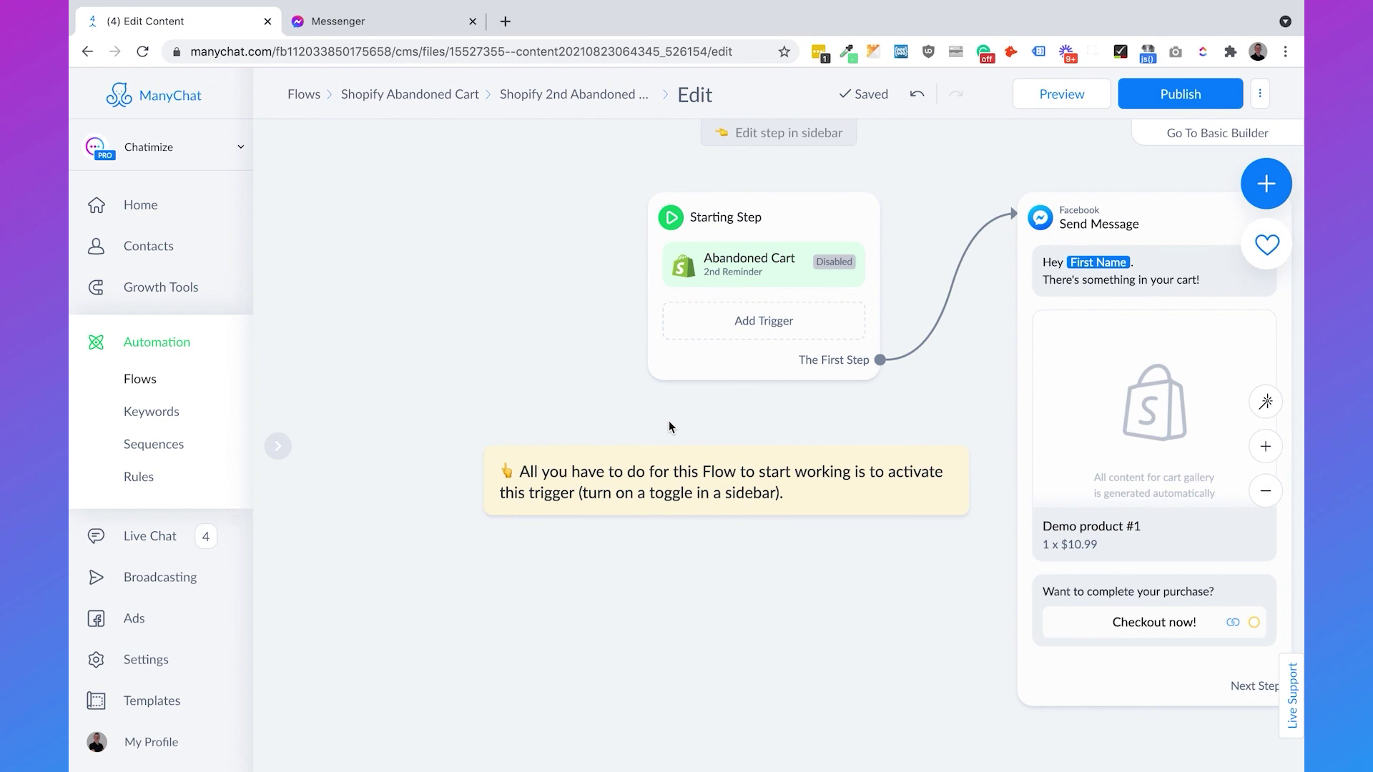